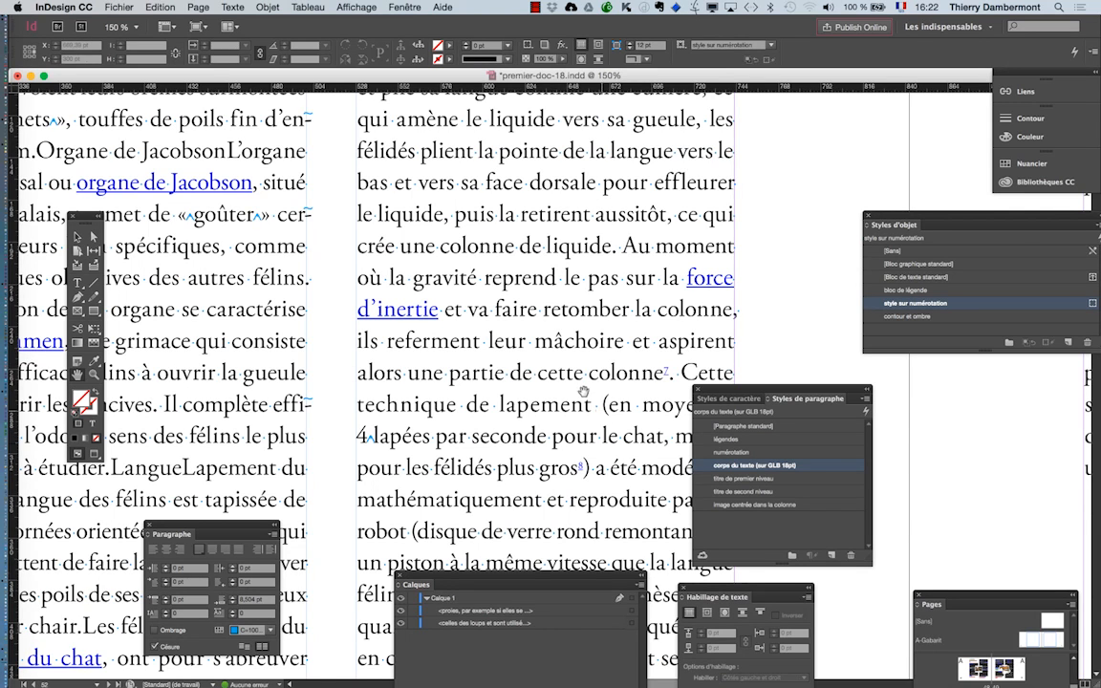
- Select the word "mâchoire" in the body text
drag(581, 388, 529, 317)
scroll(521, 277, up, 1)
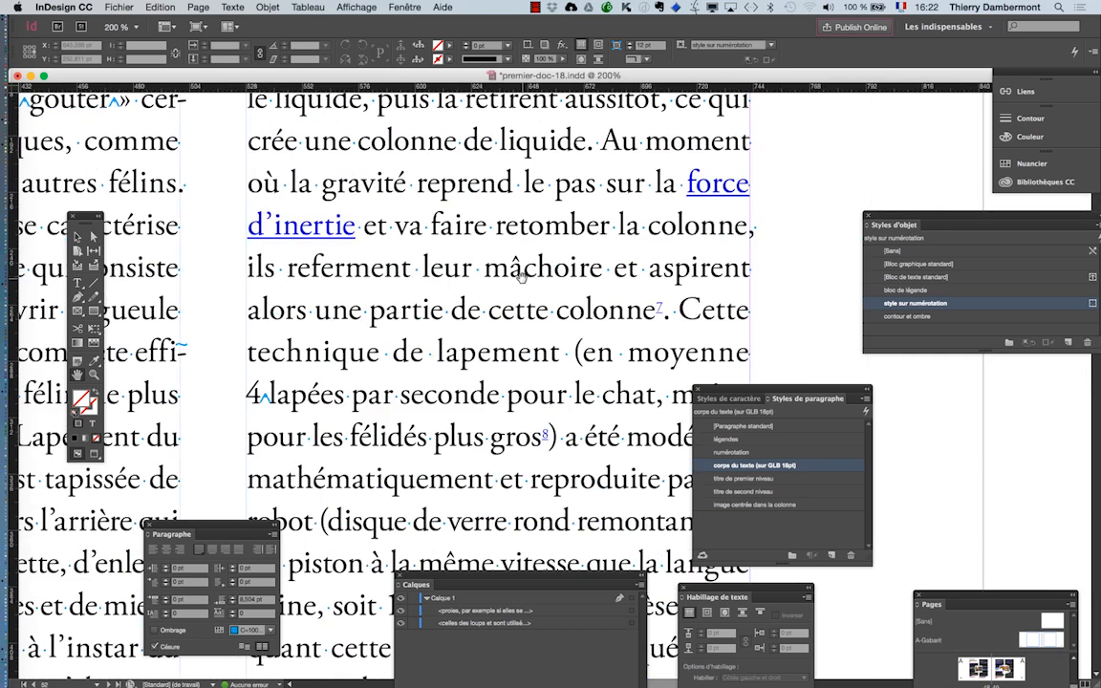
click(79, 283)
drag(484, 268, 602, 271)
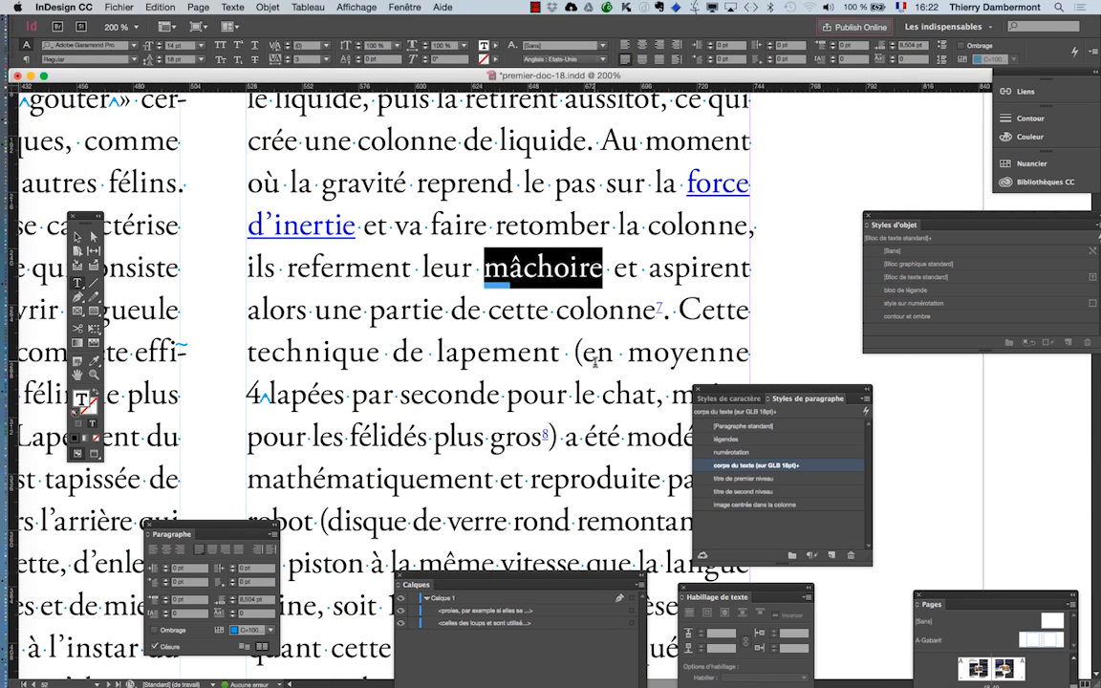
- Display the Hyperliens panel and place it clear of the selected word
click(402, 7)
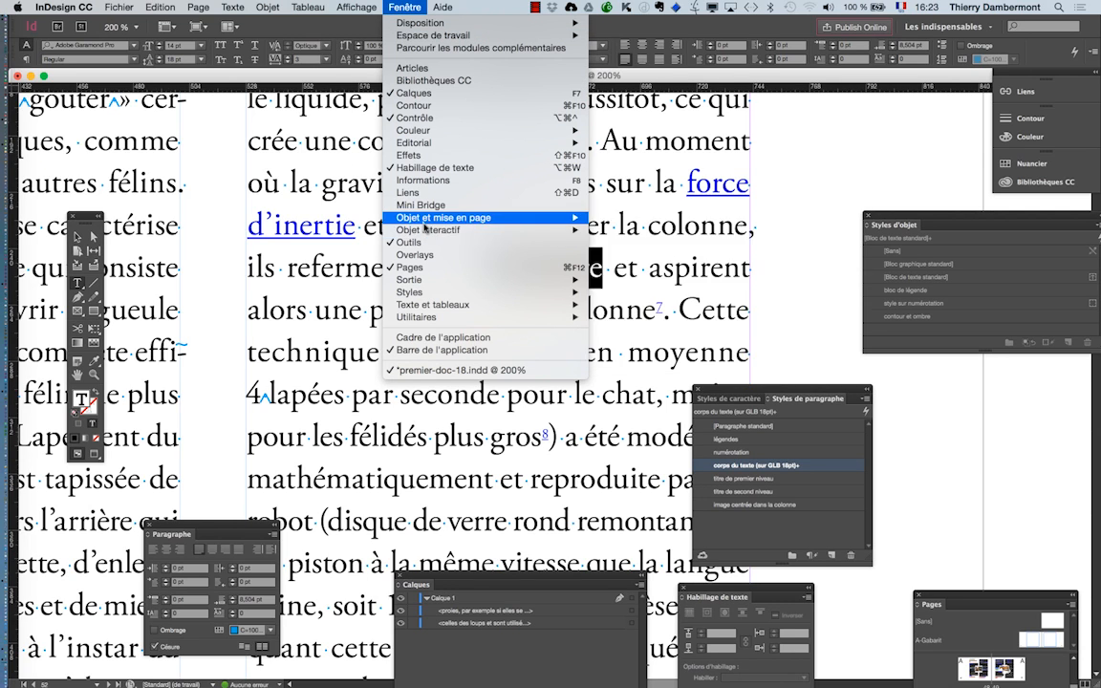
mouse_move(425, 231)
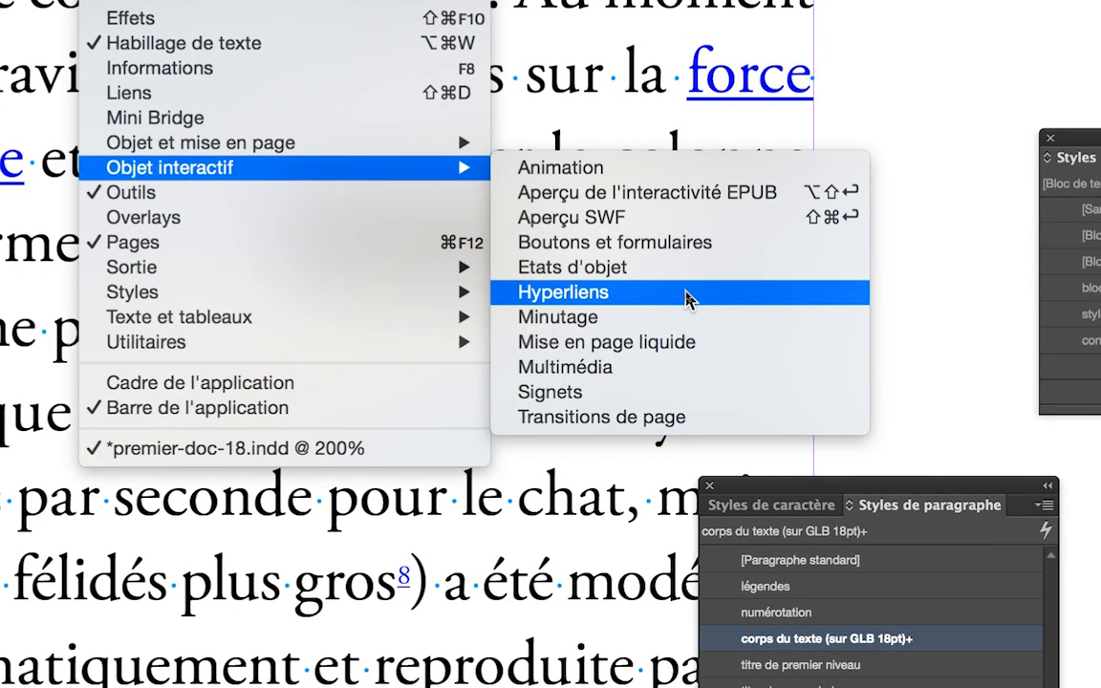
click(688, 298)
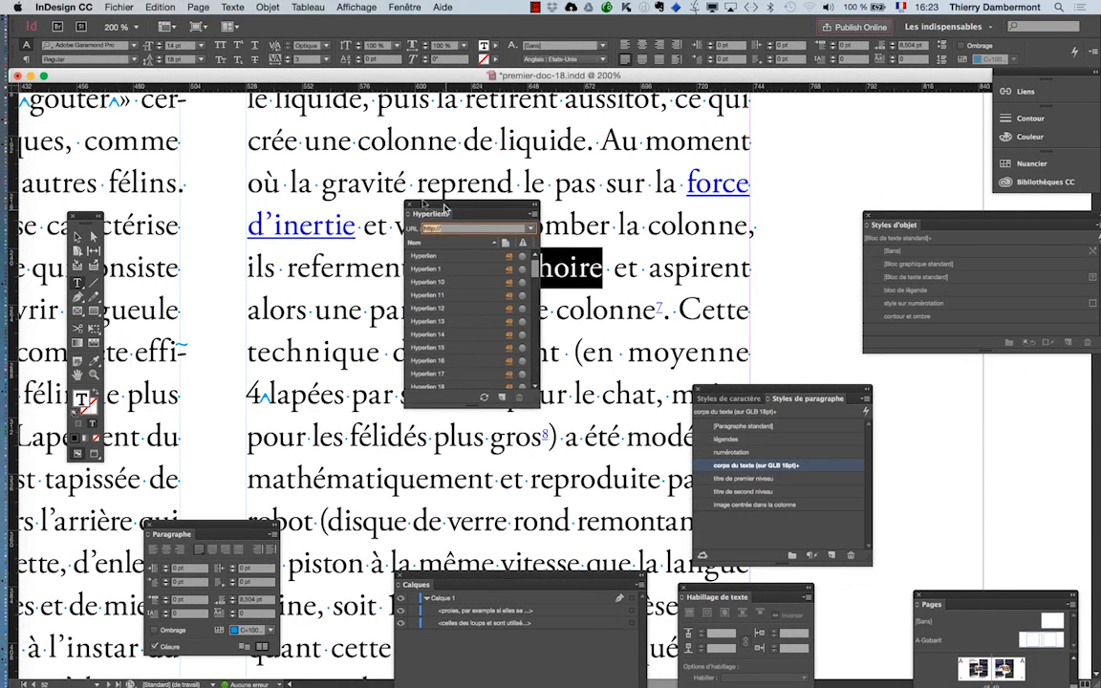
drag(444, 209, 313, 154)
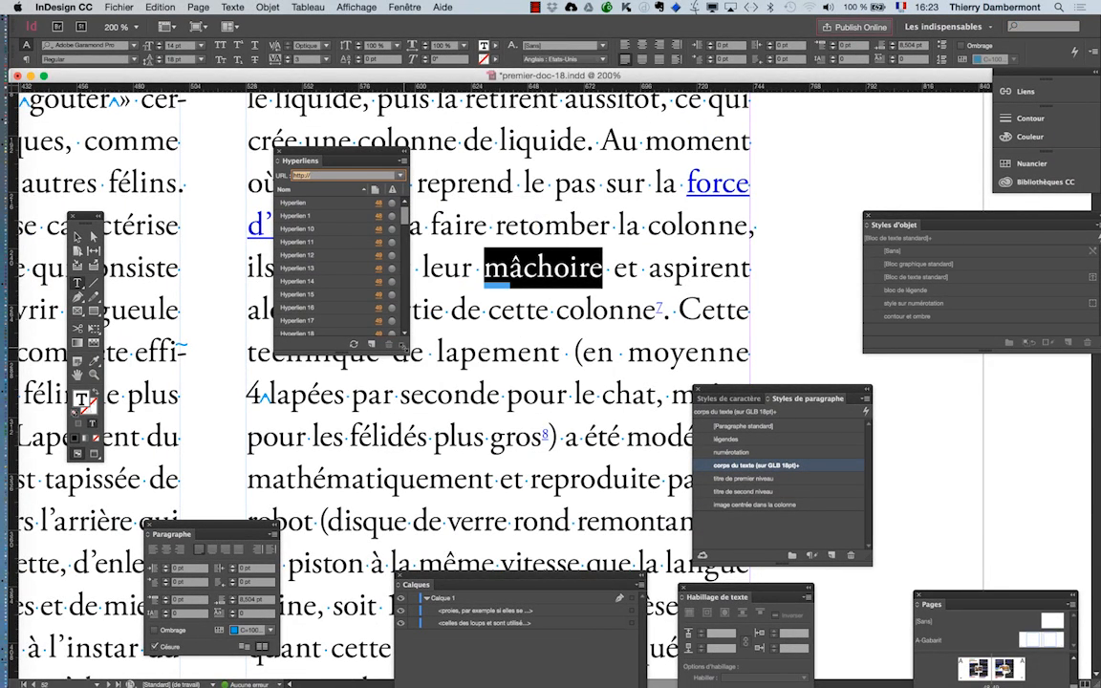
- Enlarge the Hyperliens panel to look through the existing hyperlinks, and shrink it again beside the selected word
drag(404, 347, 457, 630)
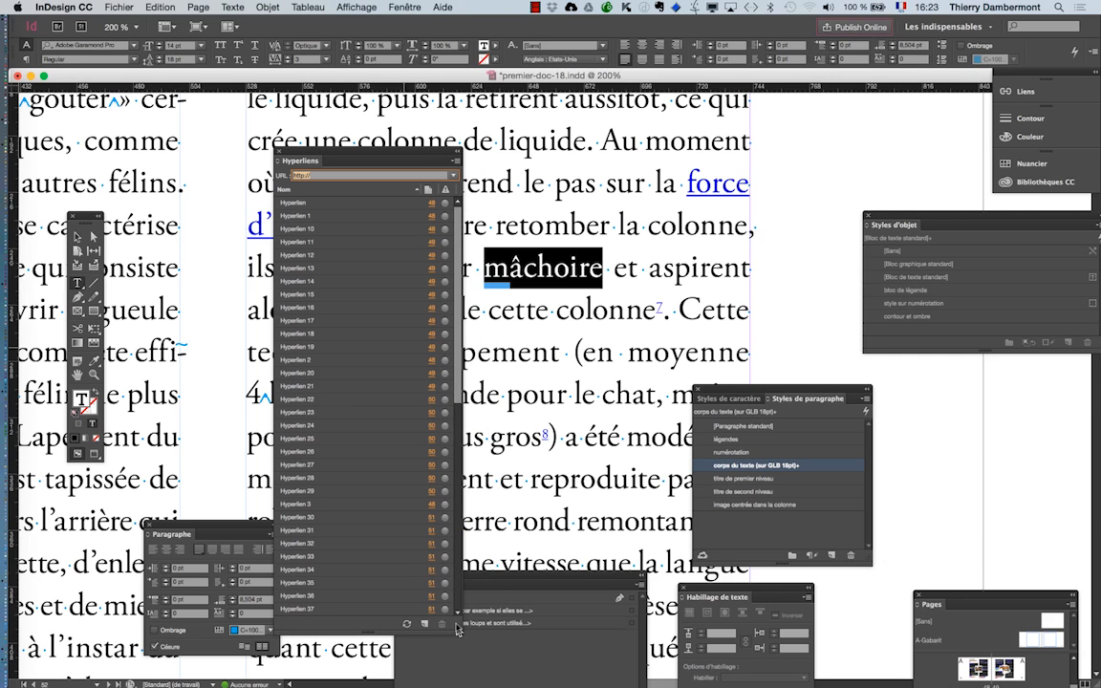
scroll(443, 511, down, 5)
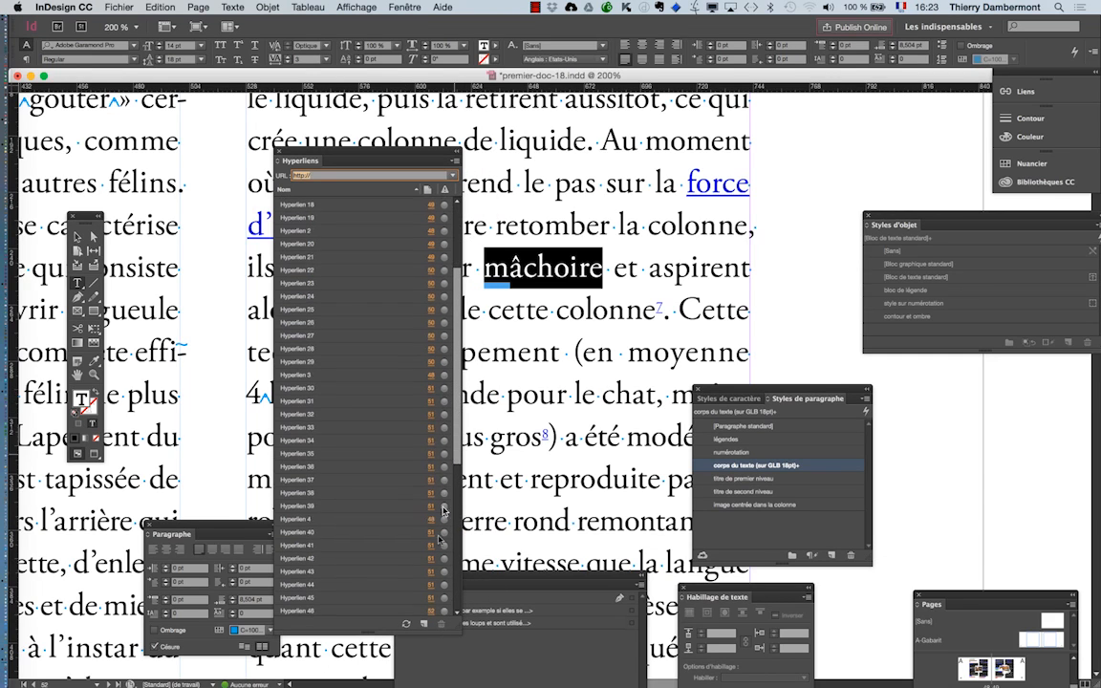
scroll(443, 511, down, 7)
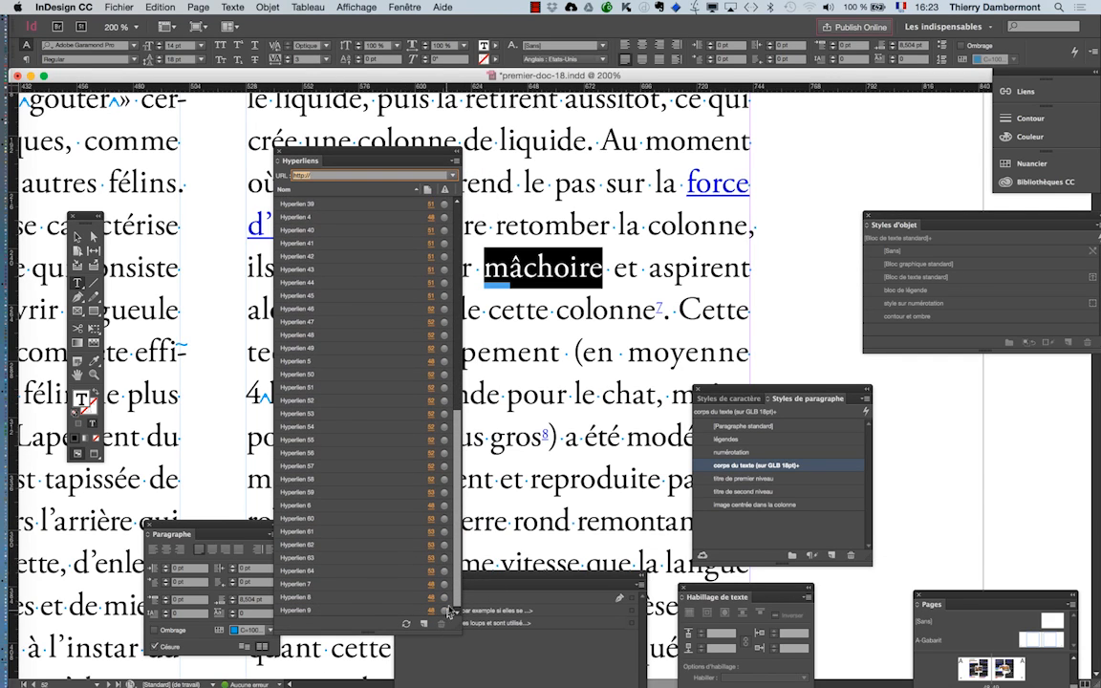
scroll(425, 459, up, 10)
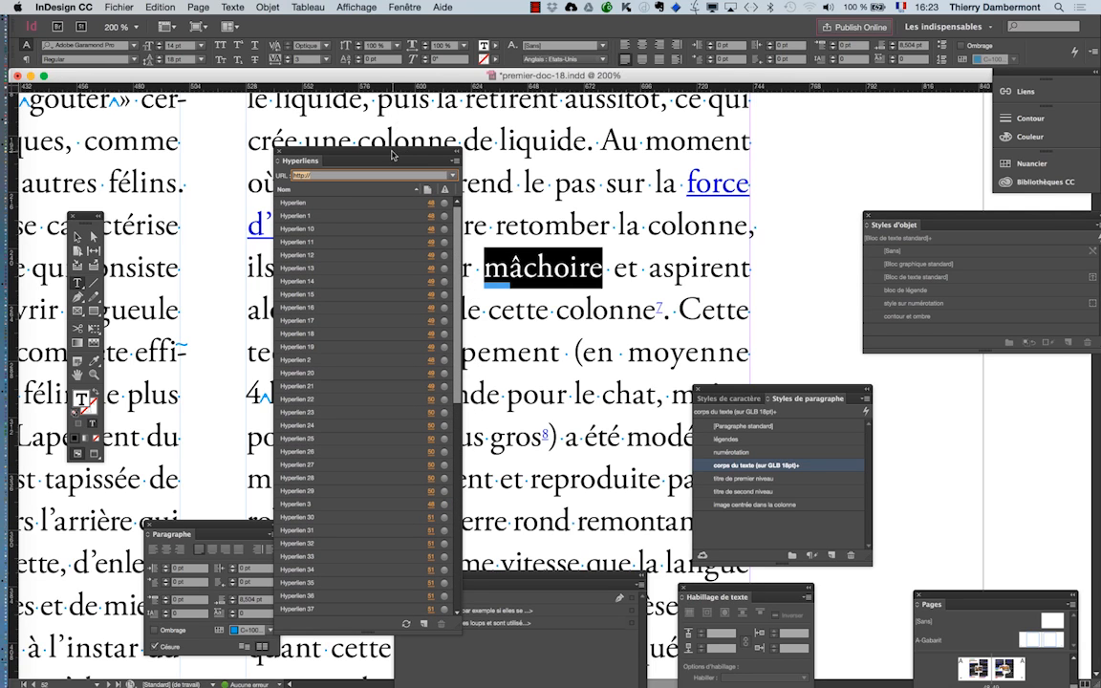
drag(391, 157, 368, 122)
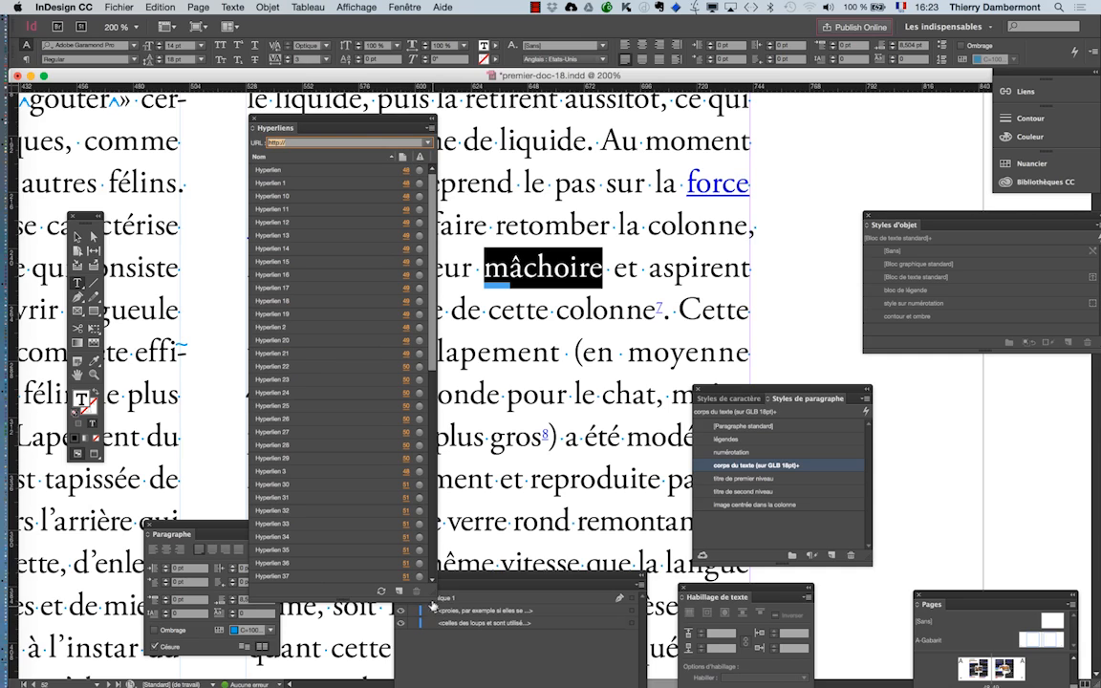
drag(433, 598, 408, 413)
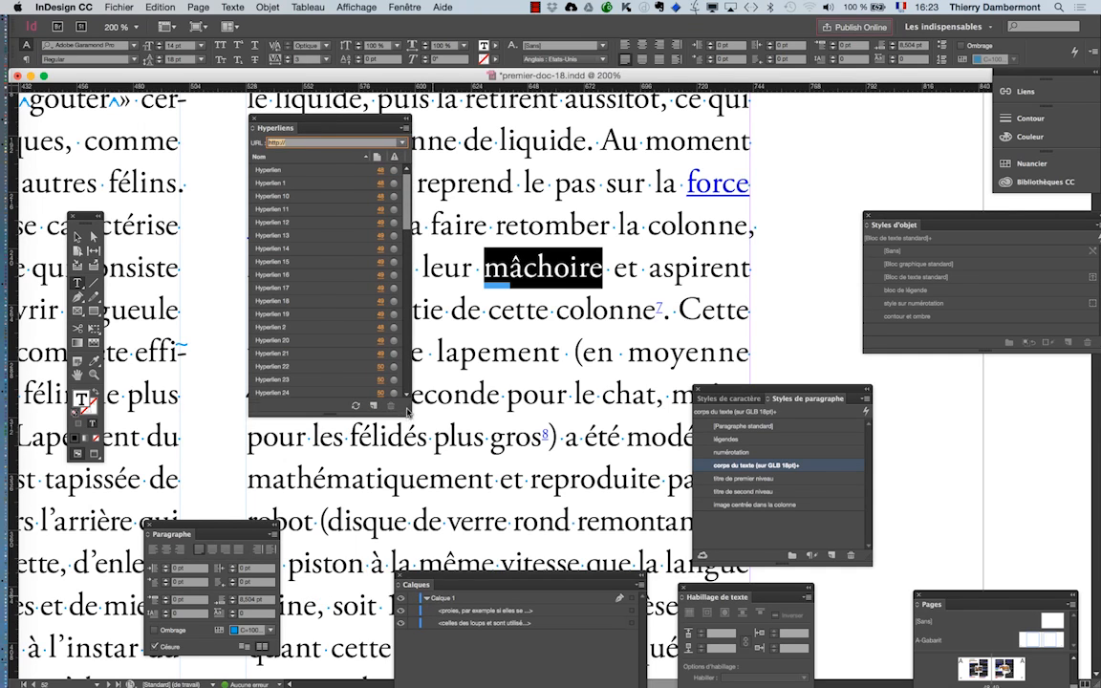
click(405, 127)
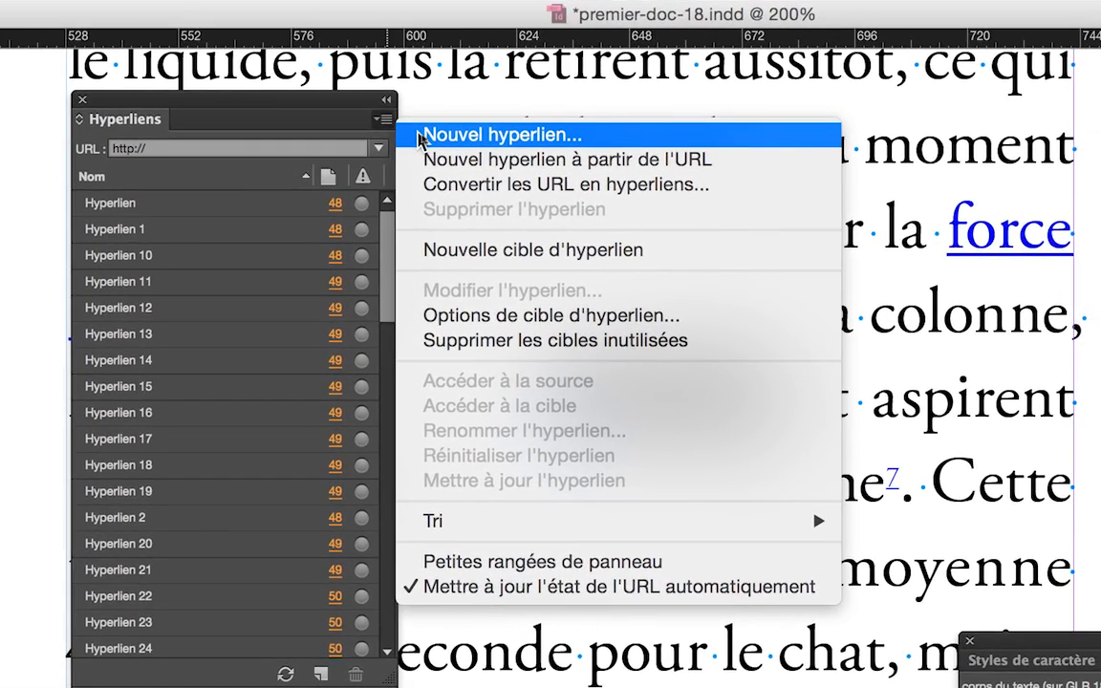
click(418, 138)
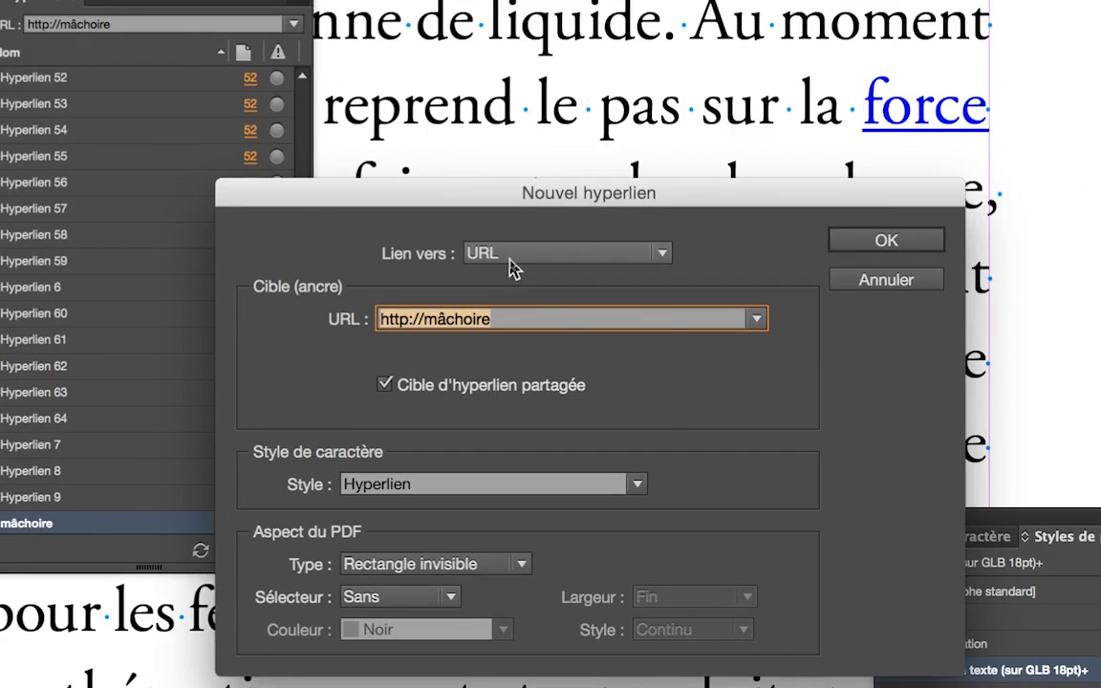
click(511, 267)
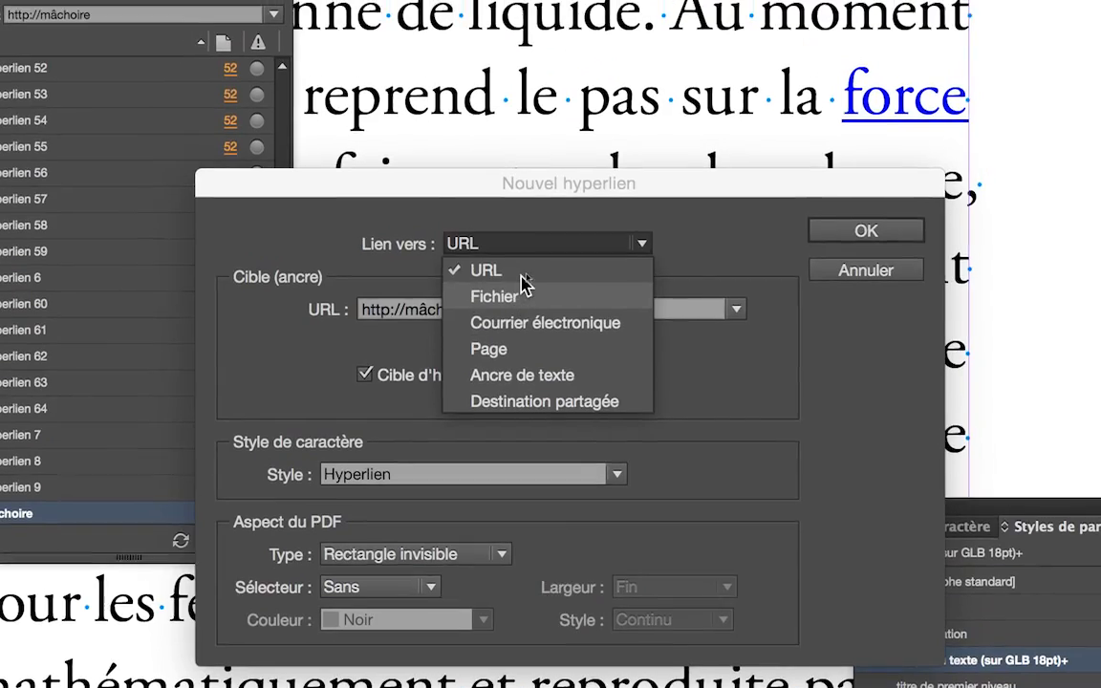
click(516, 210)
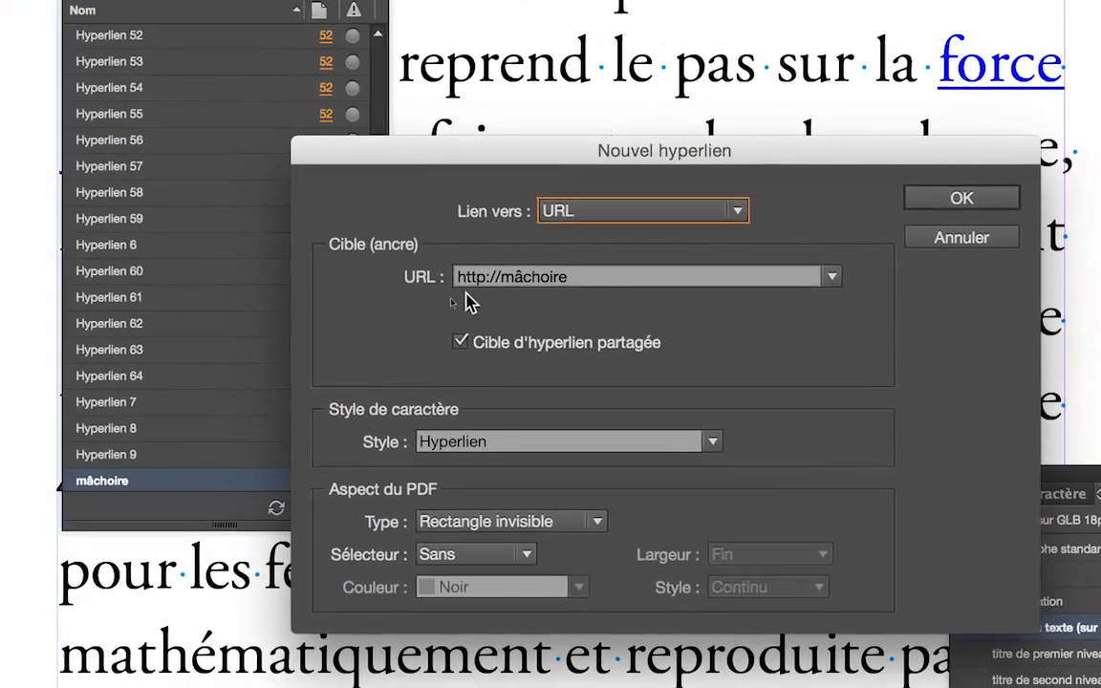
click(478, 277)
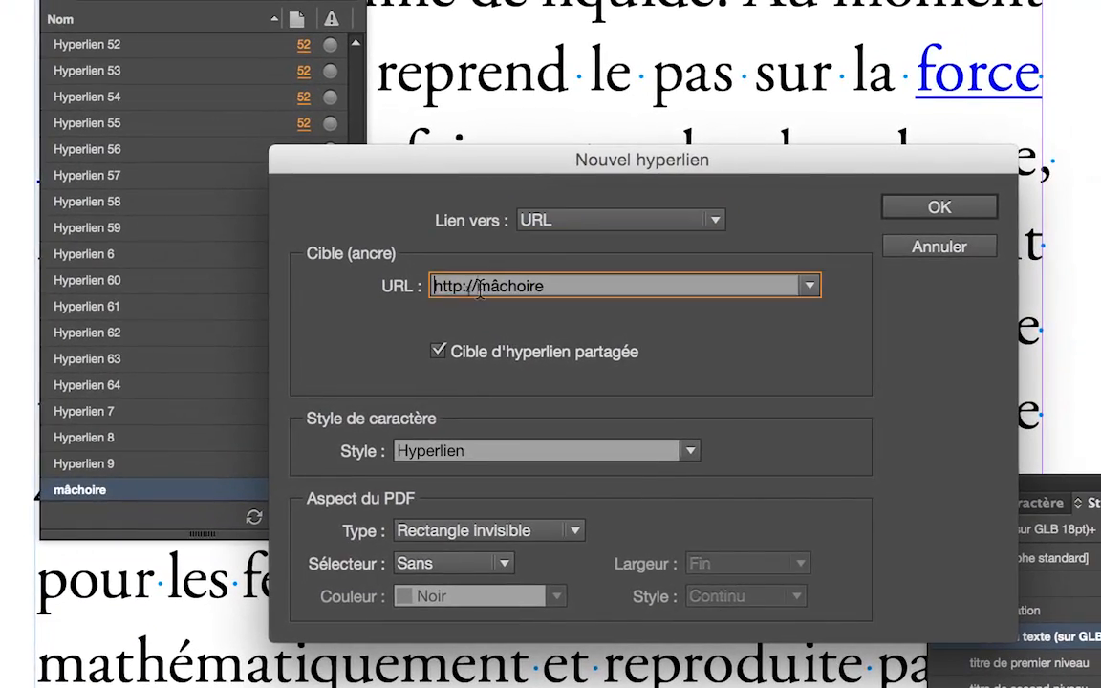
drag(500, 278, 566, 278)
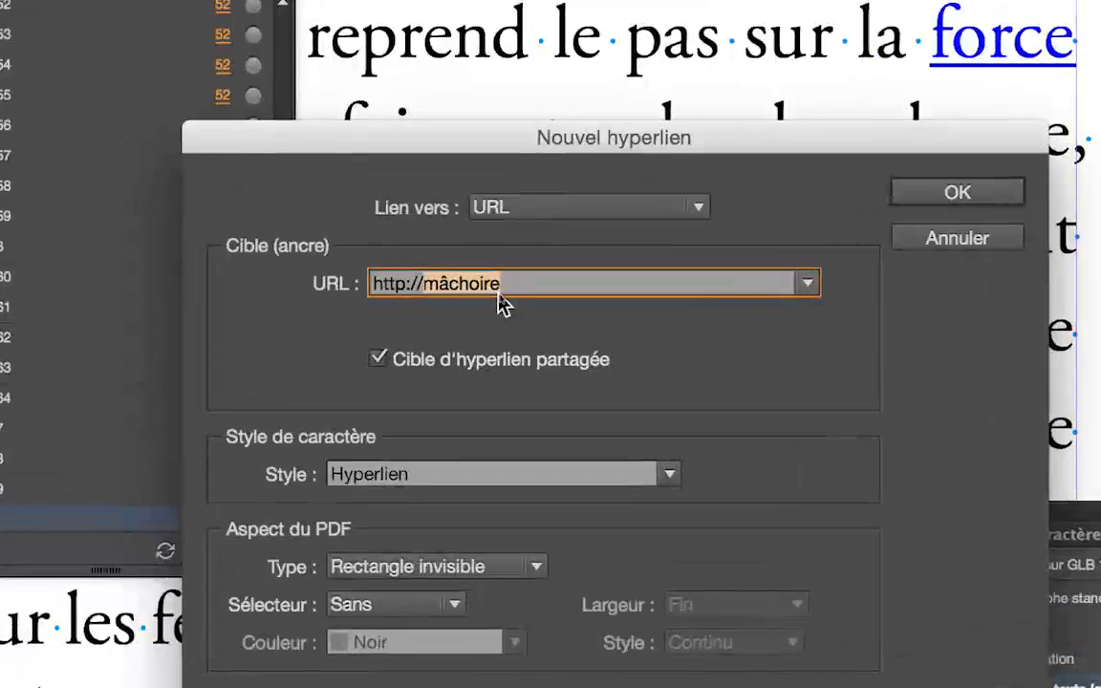
text(www)
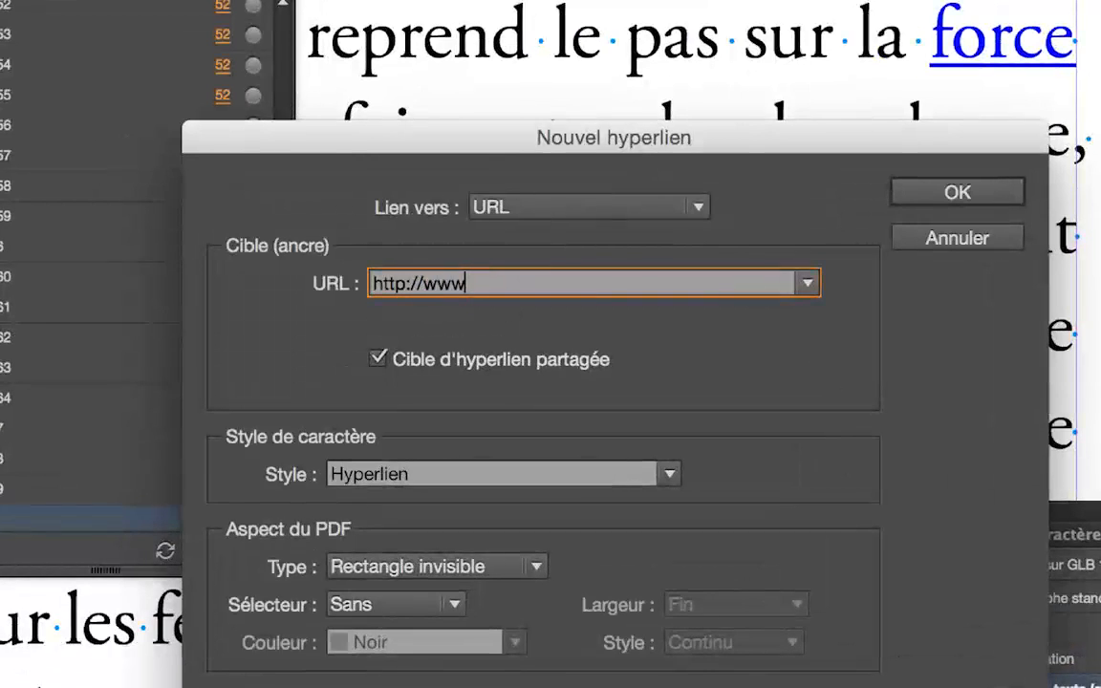
text(.adobe.c)
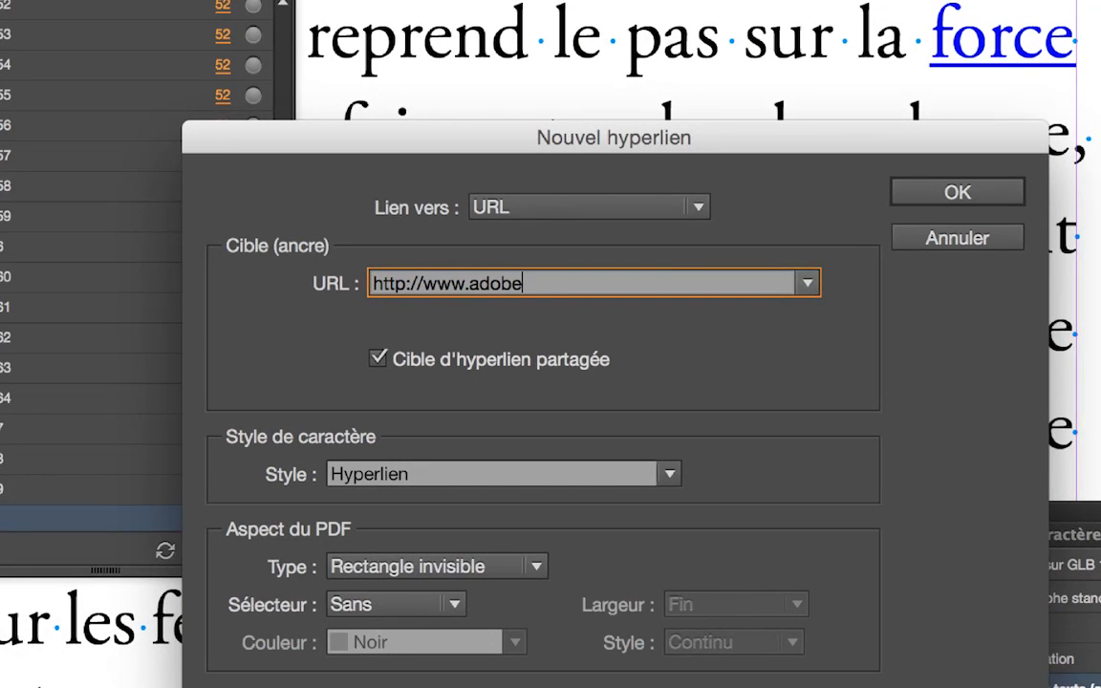
text(om)
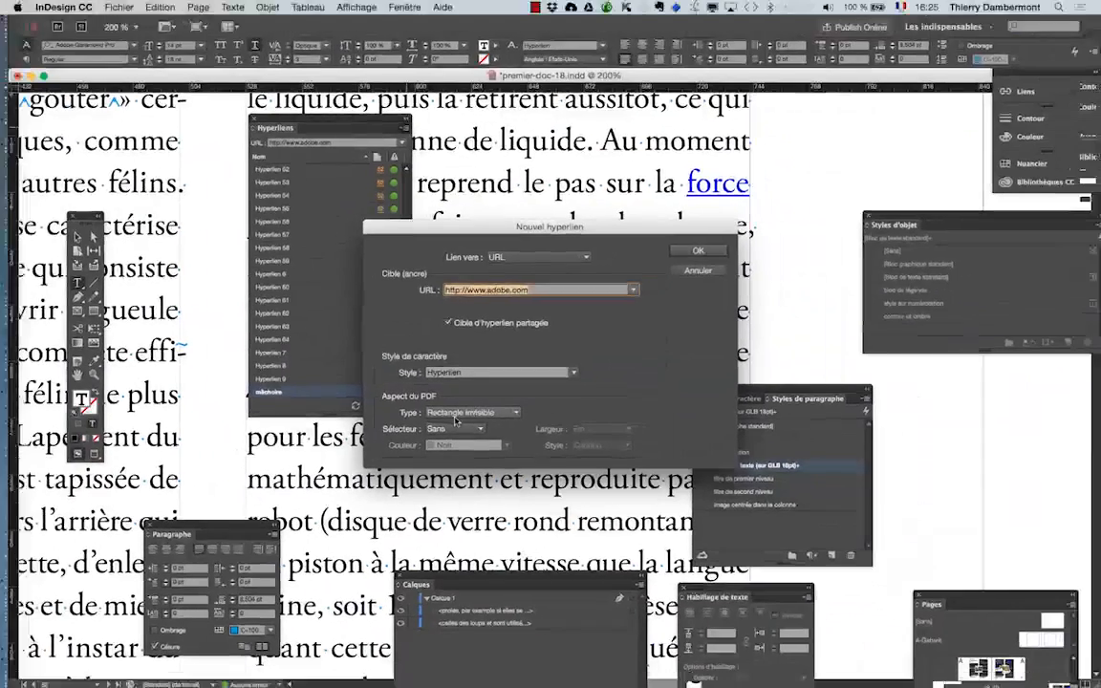
click(700, 249)
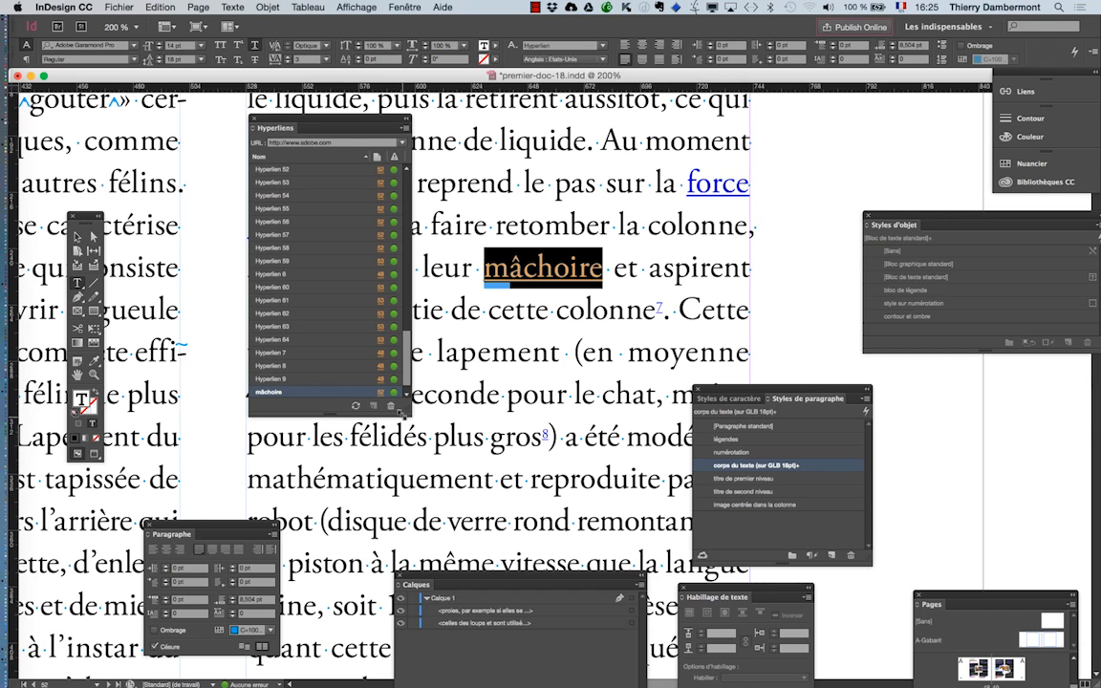
- Resize and reposition the Hyperliens panel and look through its list down to the "mâchoire" entry
drag(403, 409, 432, 541)
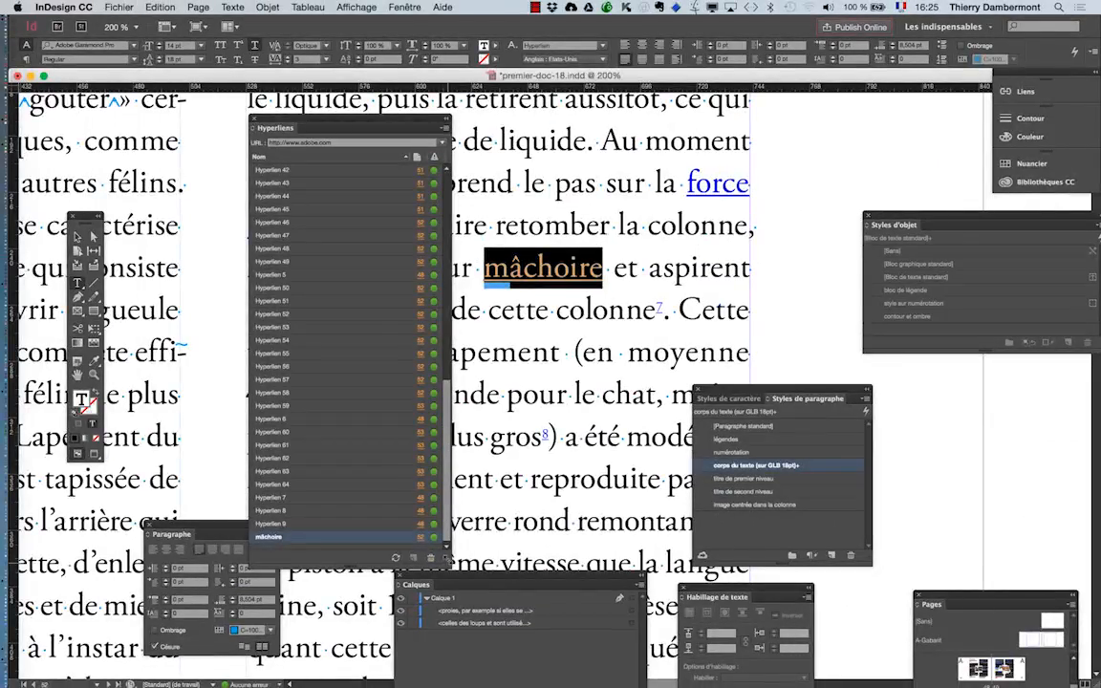
drag(447, 562, 439, 464)
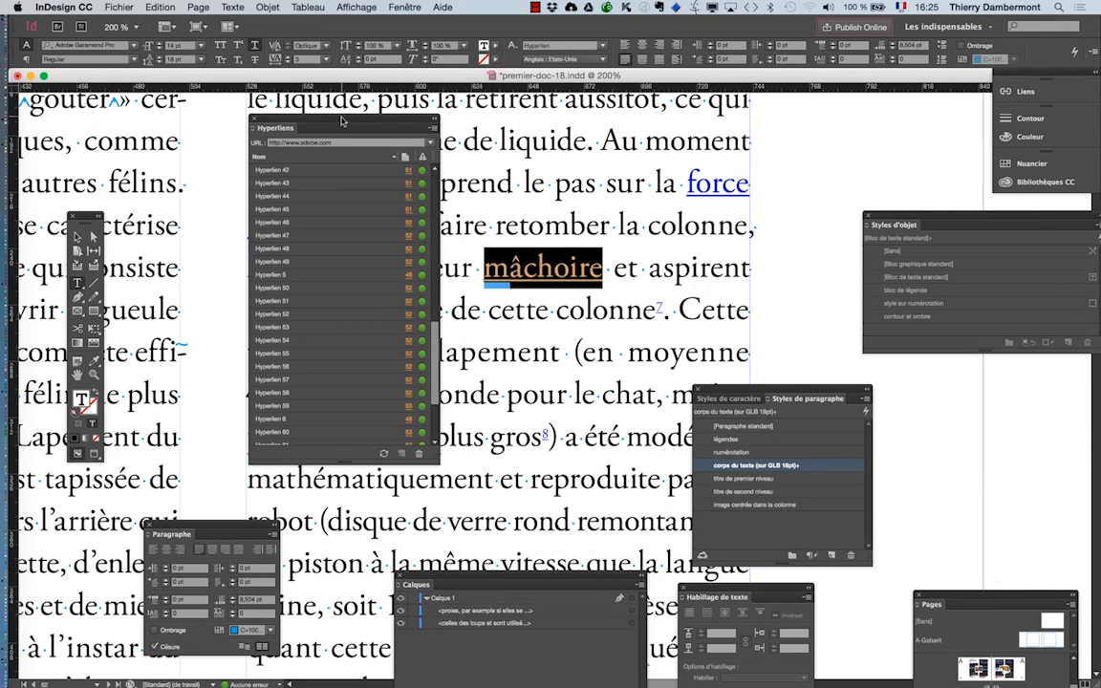
drag(342, 120, 229, 118)
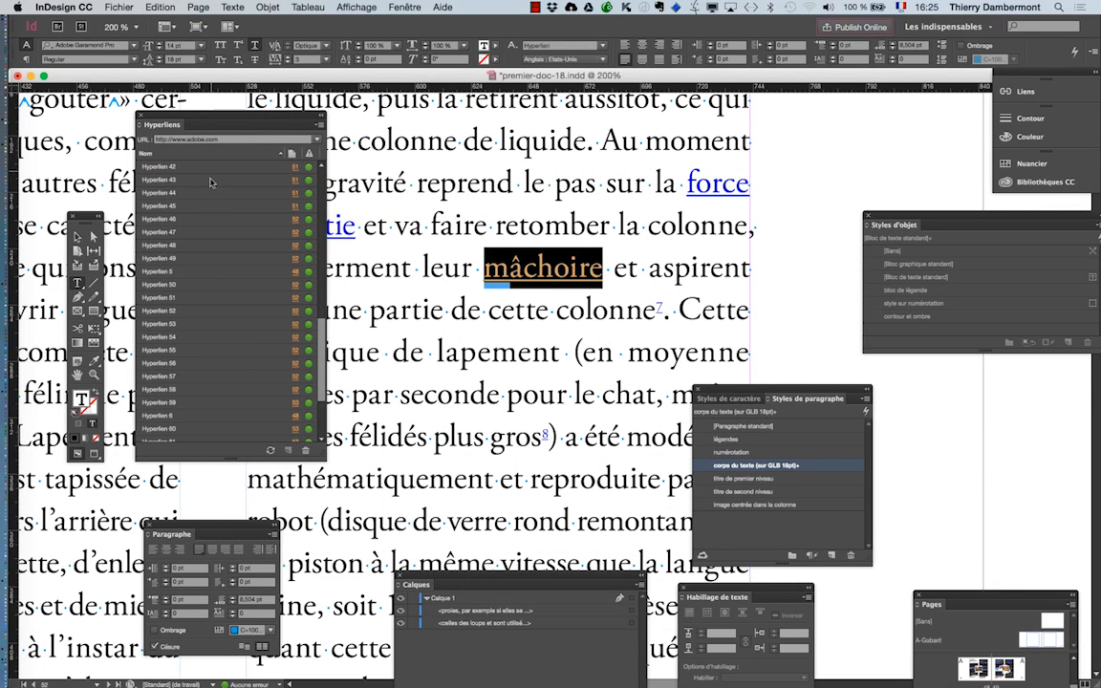
scroll(211, 183, up, 6)
scroll(163, 198, up, 6)
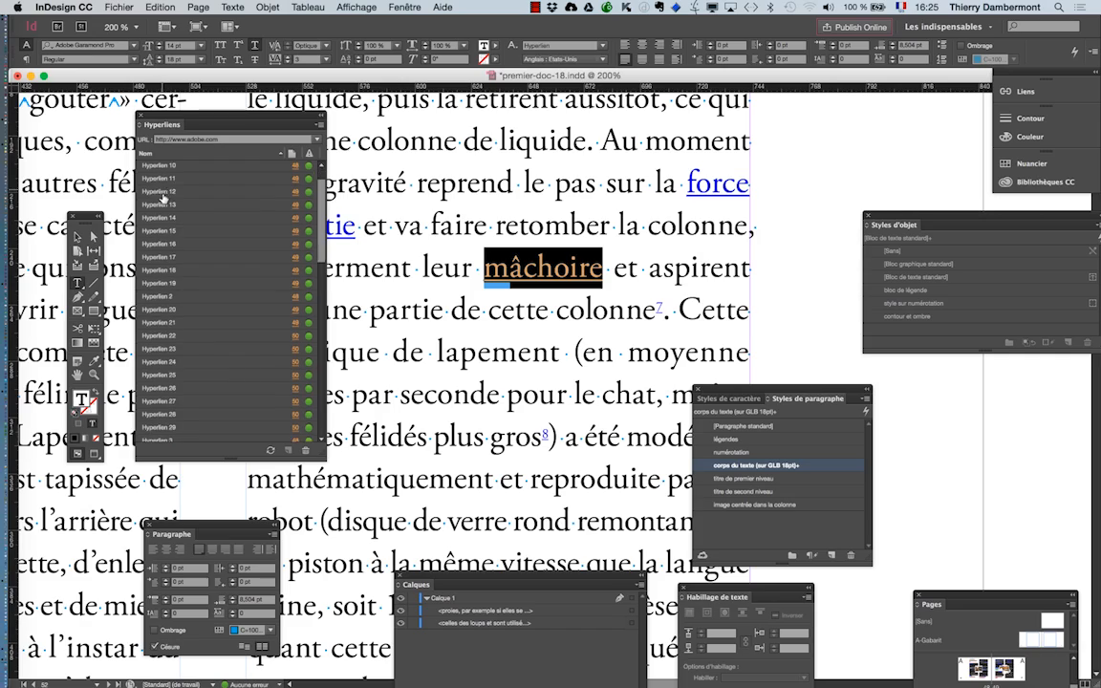
scroll(162, 198, down, 12)
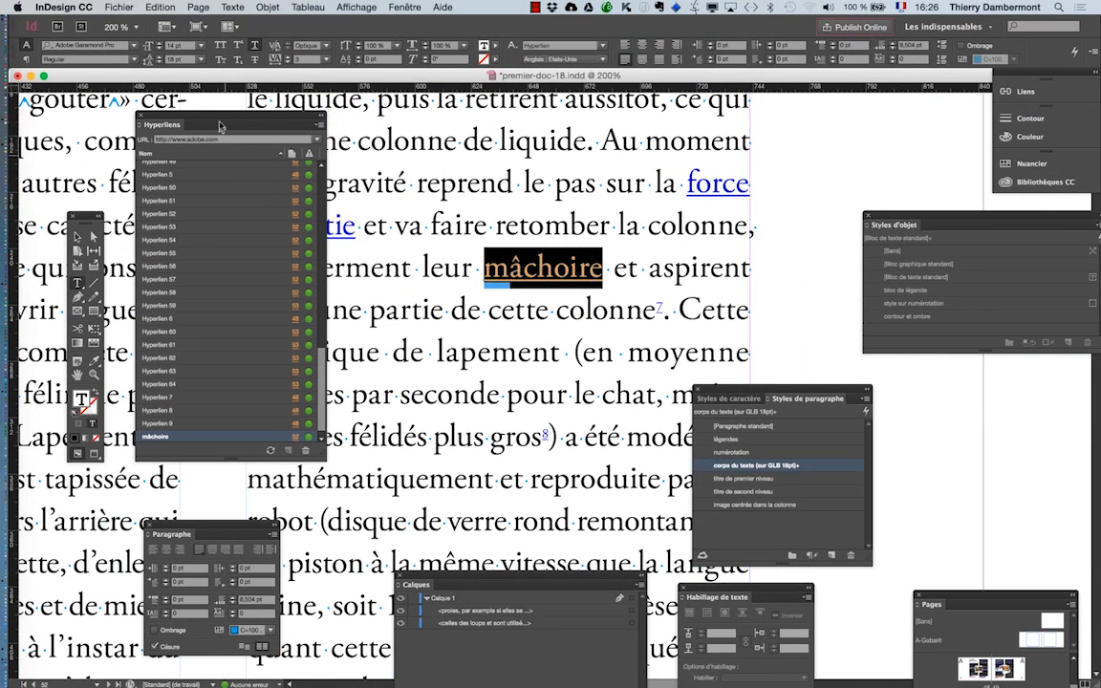
drag(232, 124, 291, 127)
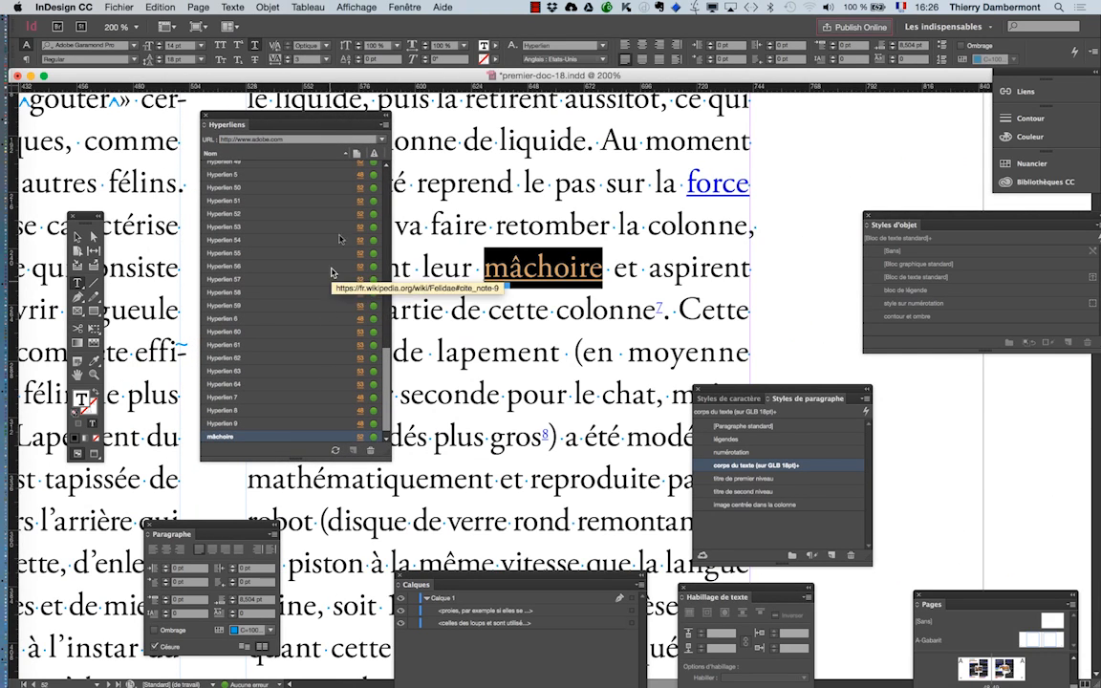
click(385, 125)
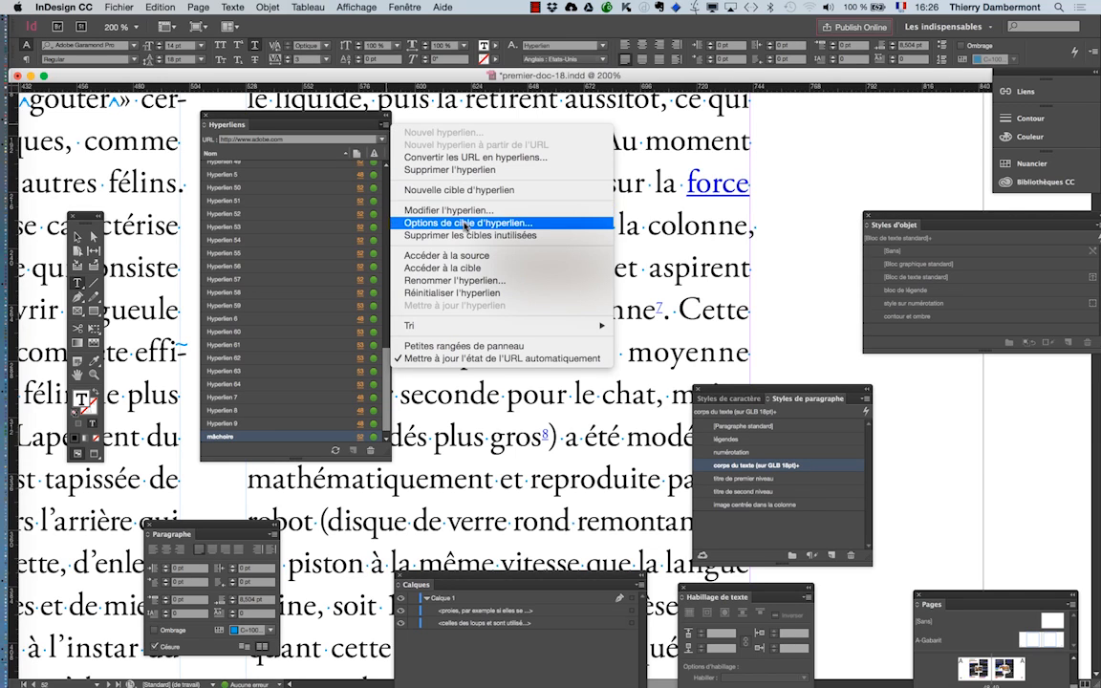
click(465, 223)
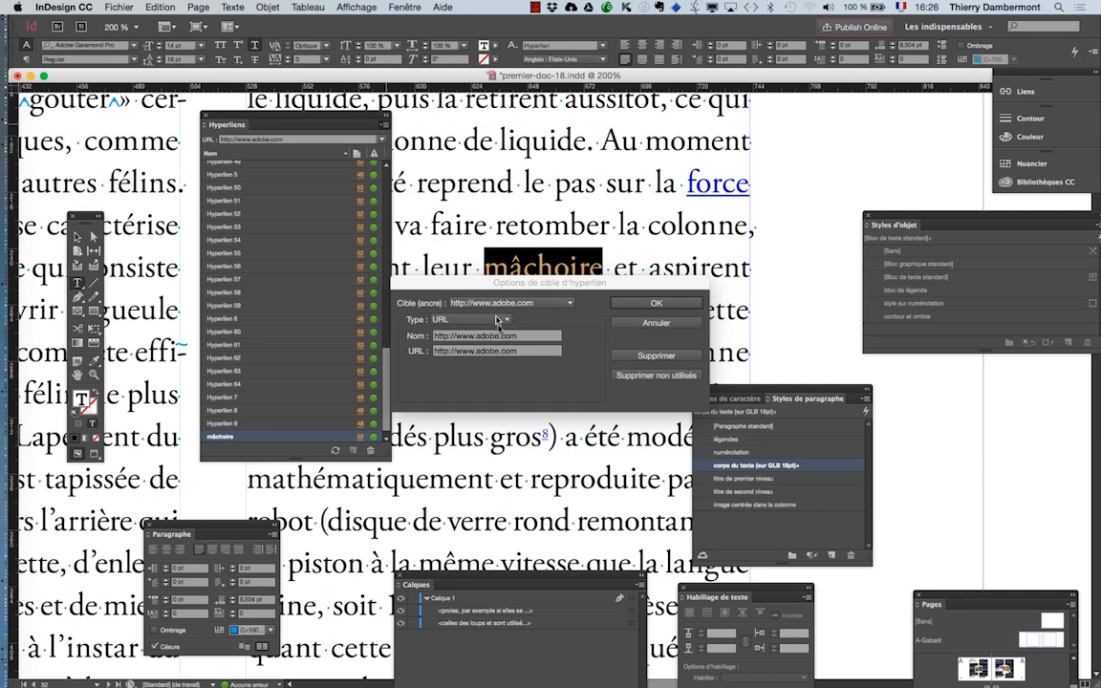
click(656, 303)
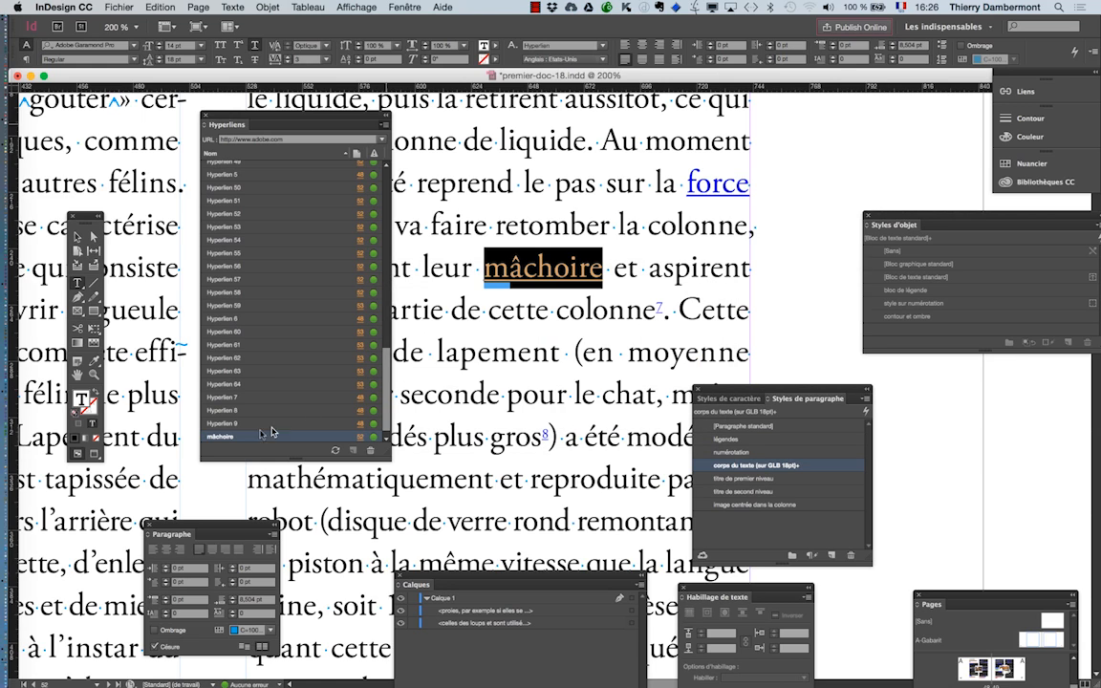
double_click(242, 438)
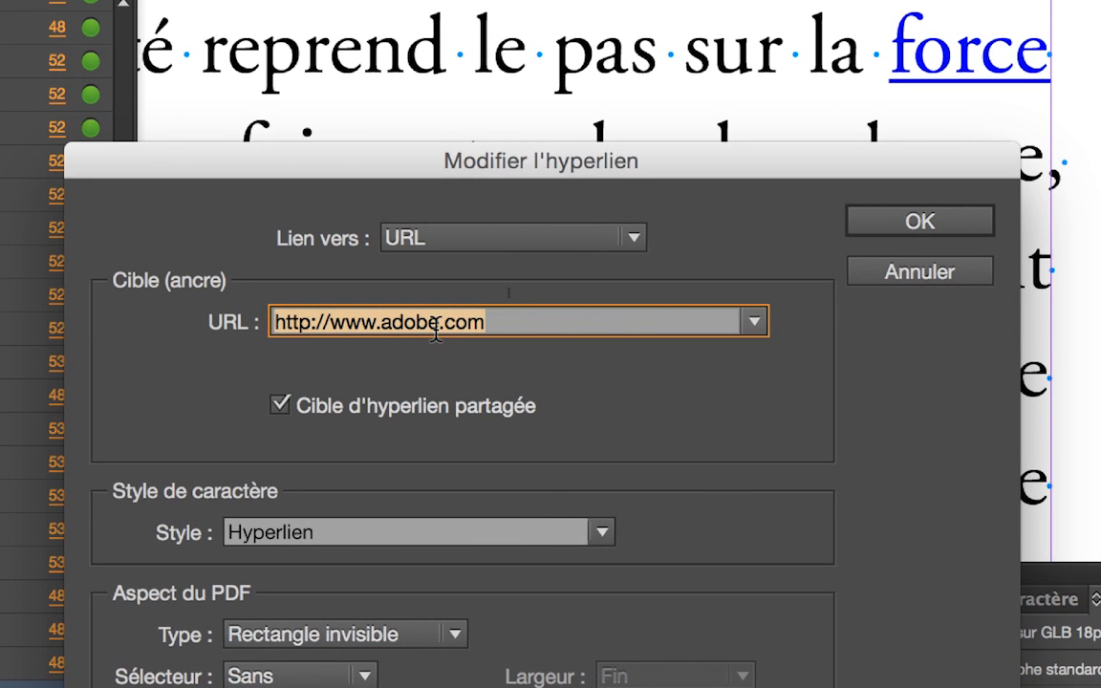
click(436, 325)
text(-glou)
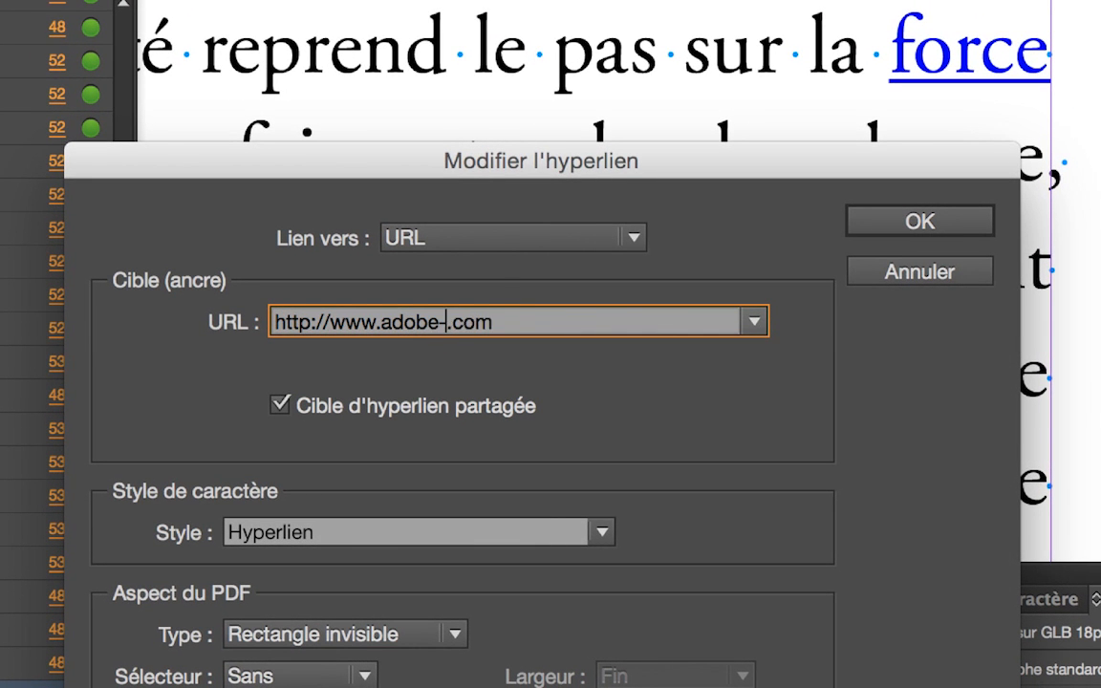
text(b-glou)
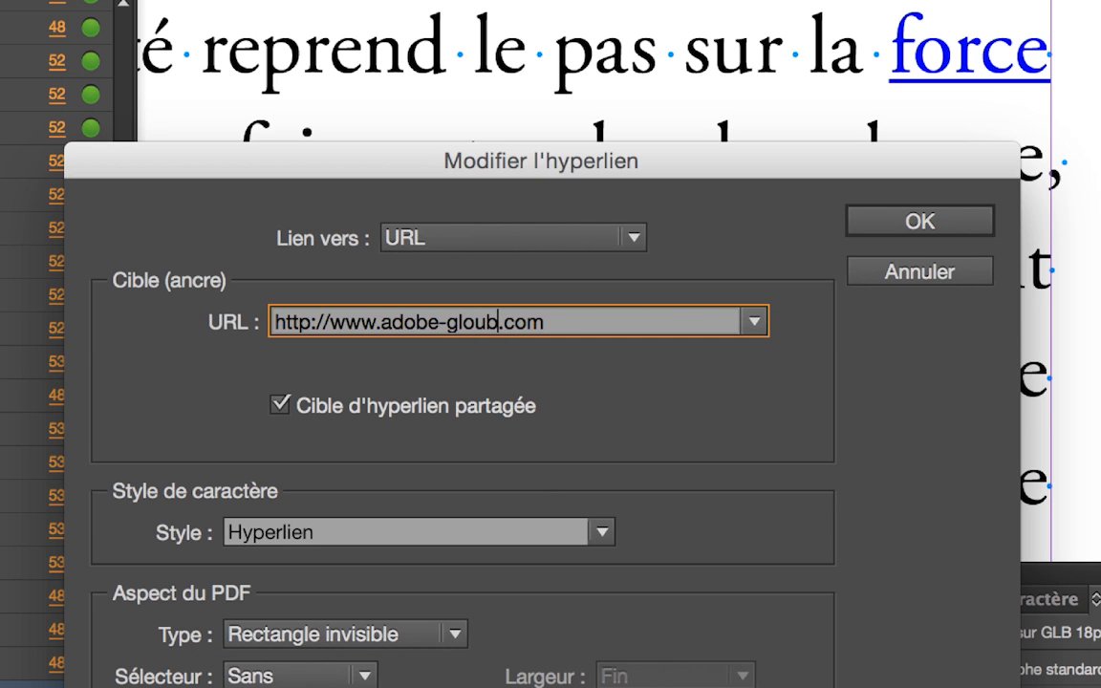
text(b)
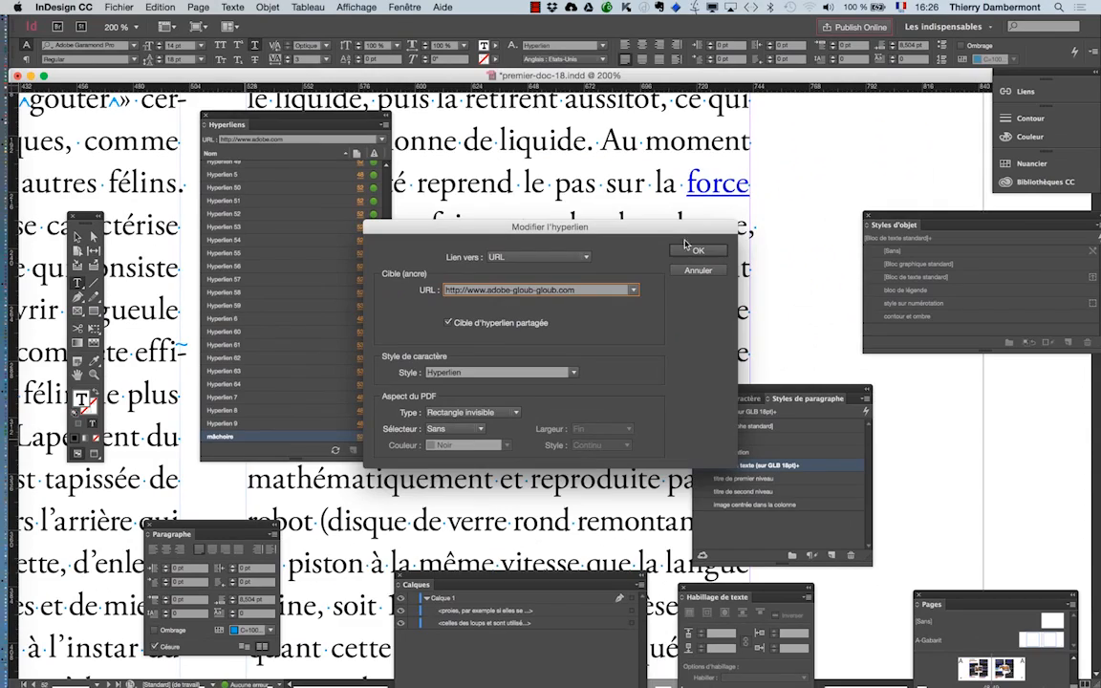
click(695, 252)
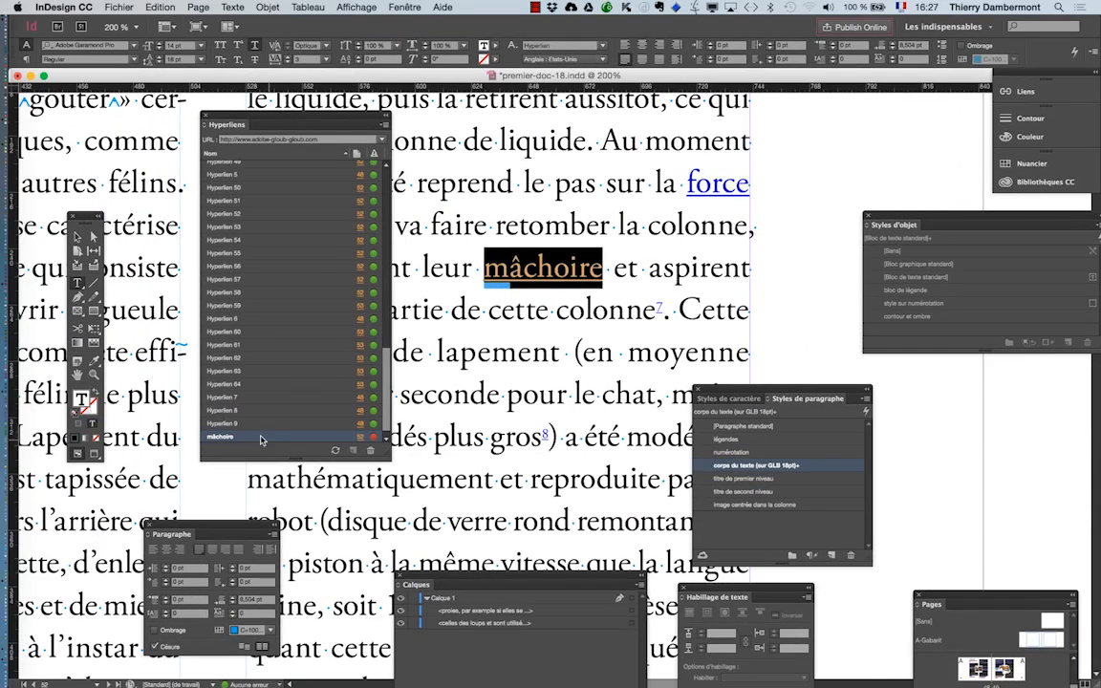
double_click(260, 438)
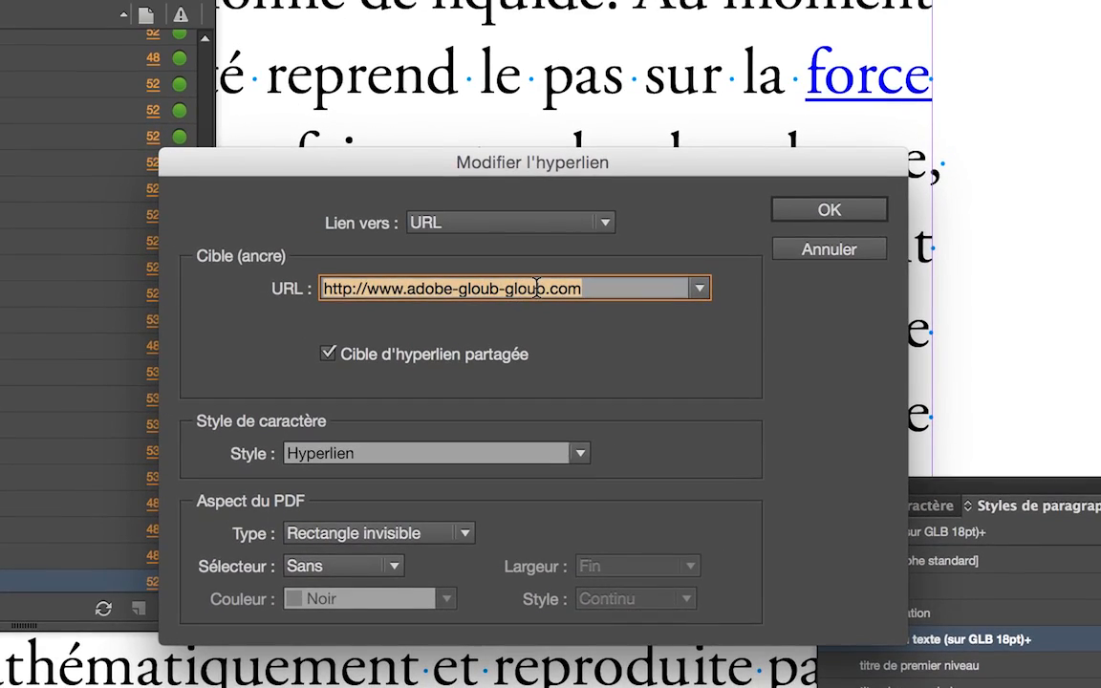
click(595, 292)
key(BackSpace)
key(BackSpace)
key(BackSpace)
key(BackSpace)
key(BackSpace)
key(BackSpace)
key(BackSpace)
key(BackSpace)
key(BackSpace)
key(BackSpace)
key(BackSpace)
key(BackSpace)
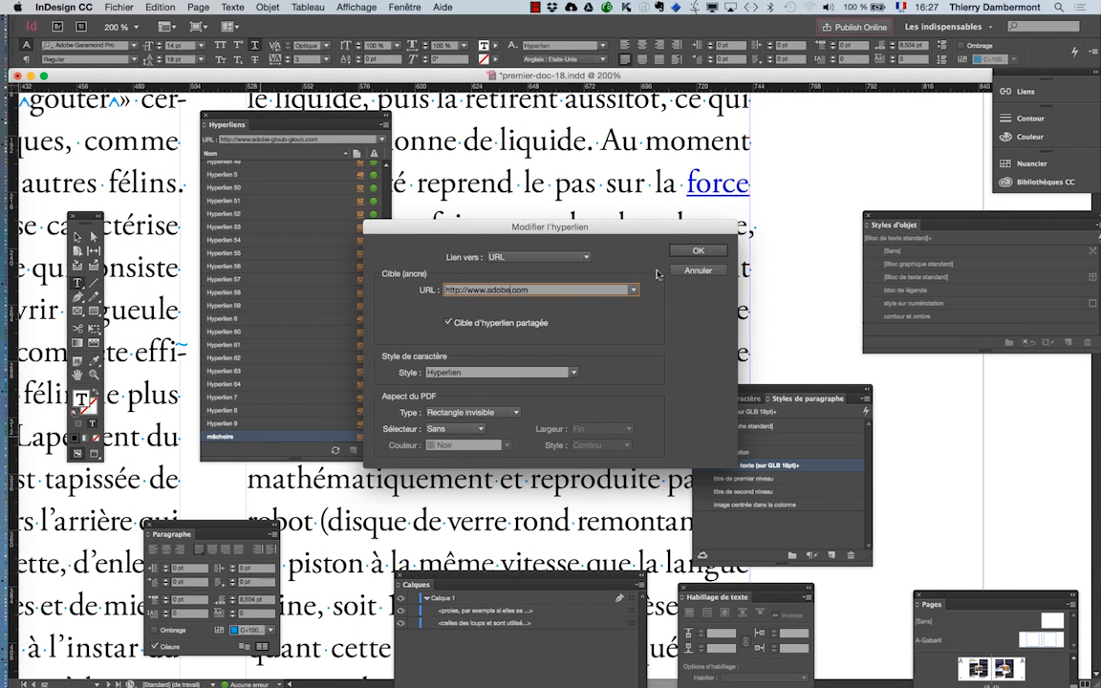
click(690, 252)
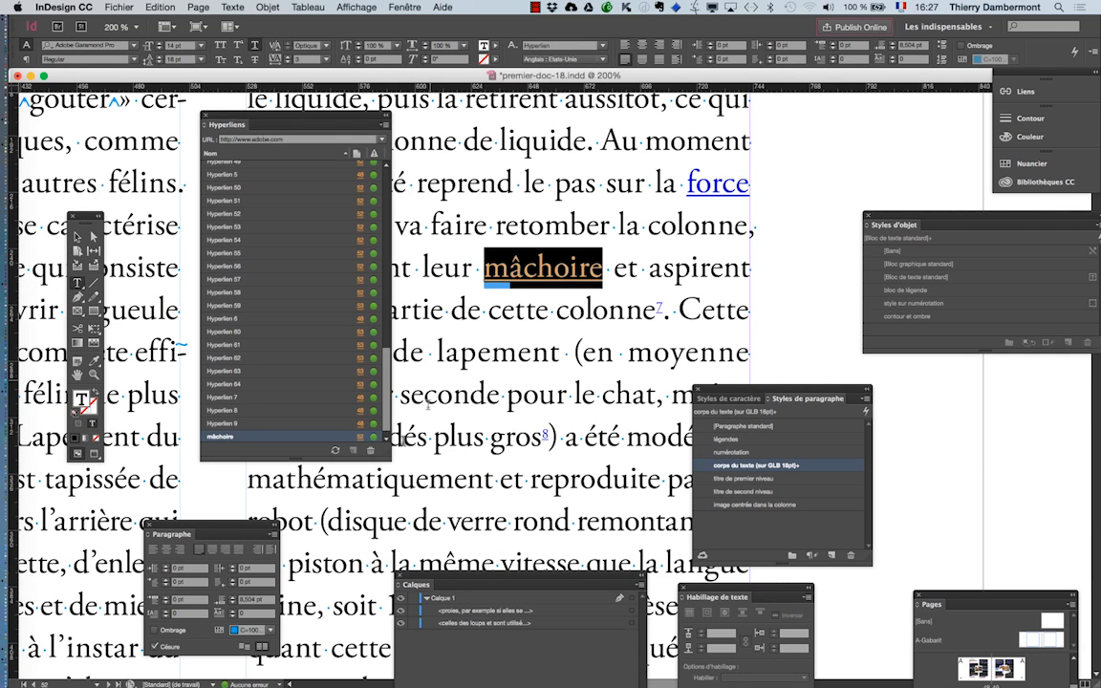
- Make the Hyperliens panel narrower and taller, and save the document under the new name premier-doc-19.indd
drag(411, 442, 353, 485)
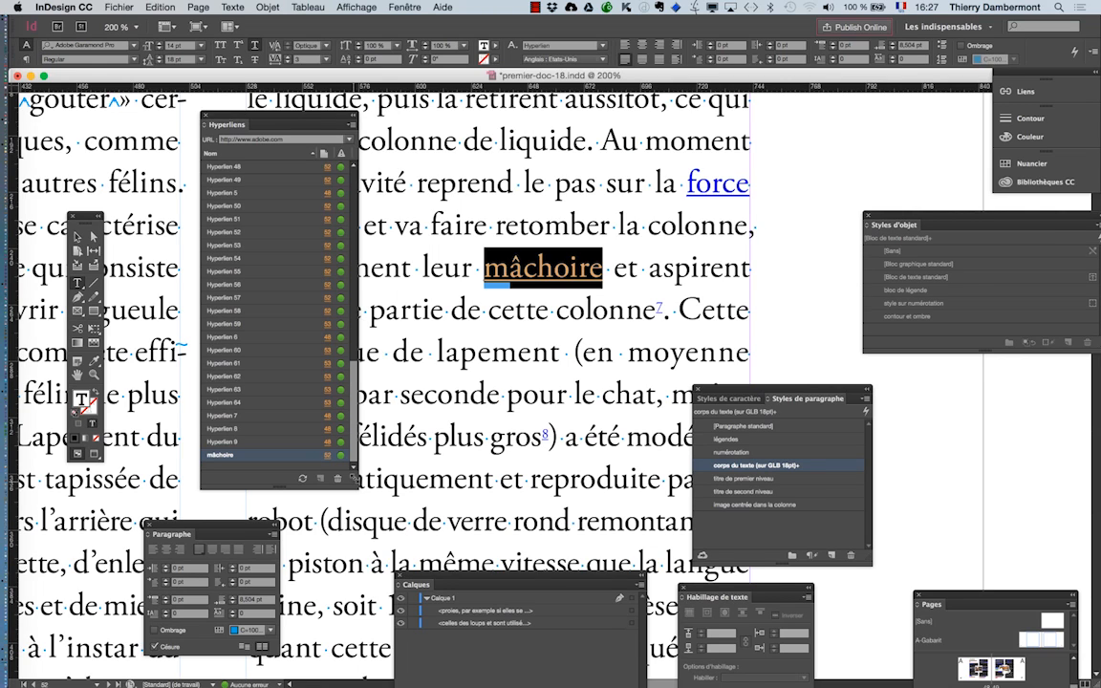
click(125, 7)
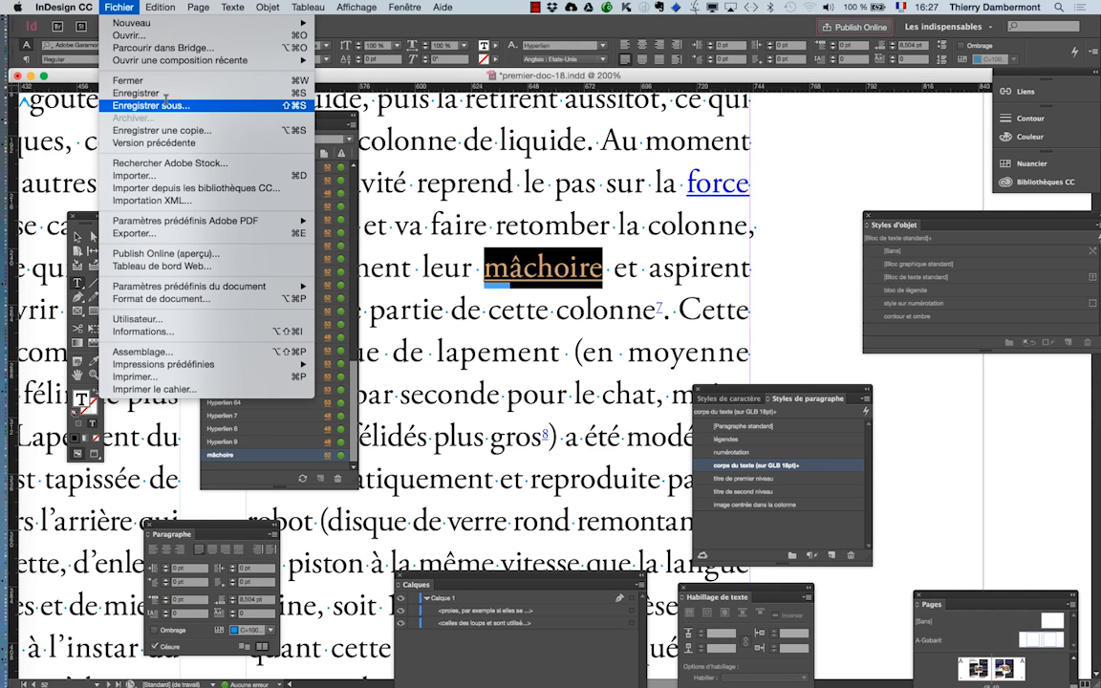
click(168, 103)
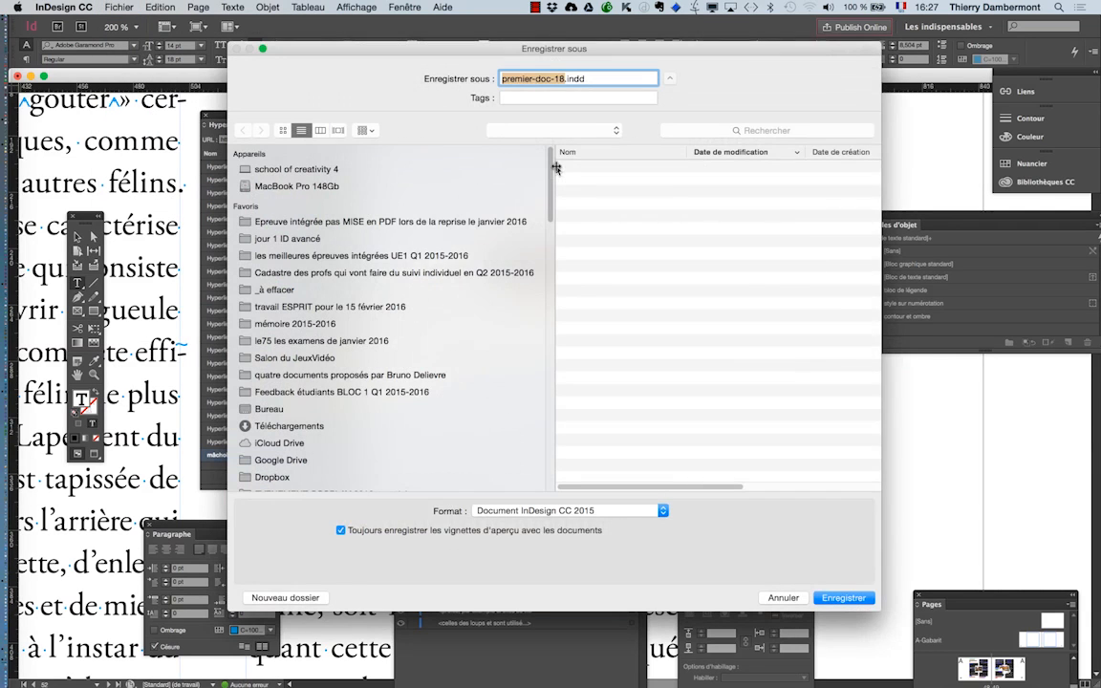
click(563, 81)
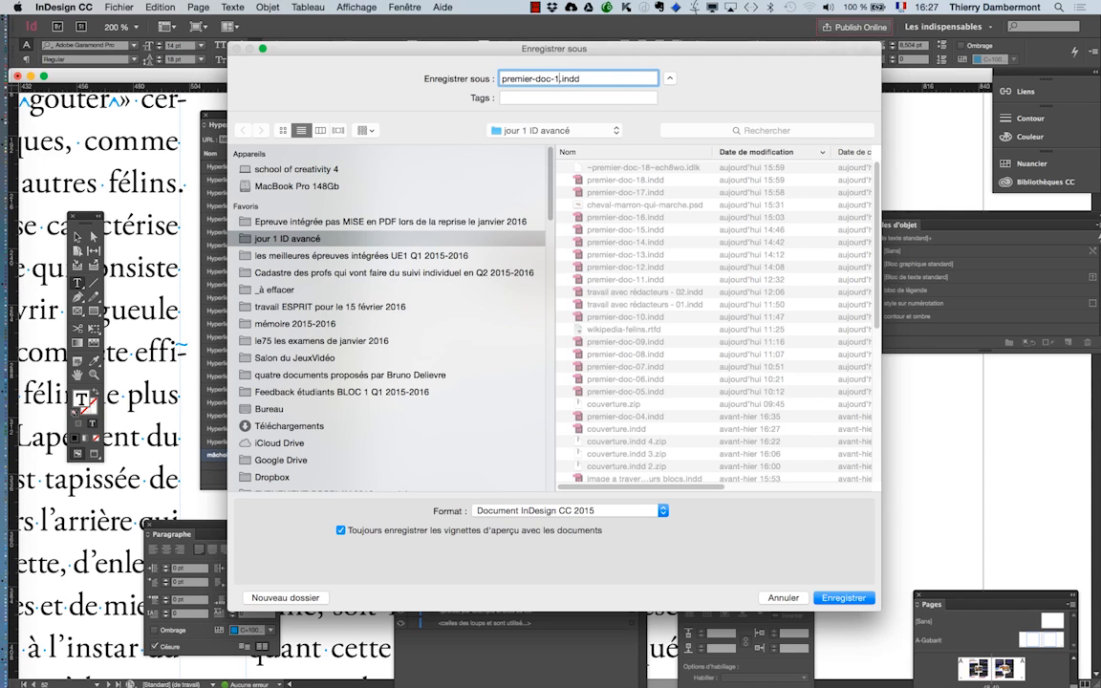
key(BackSpace)
text(9)
click(833, 591)
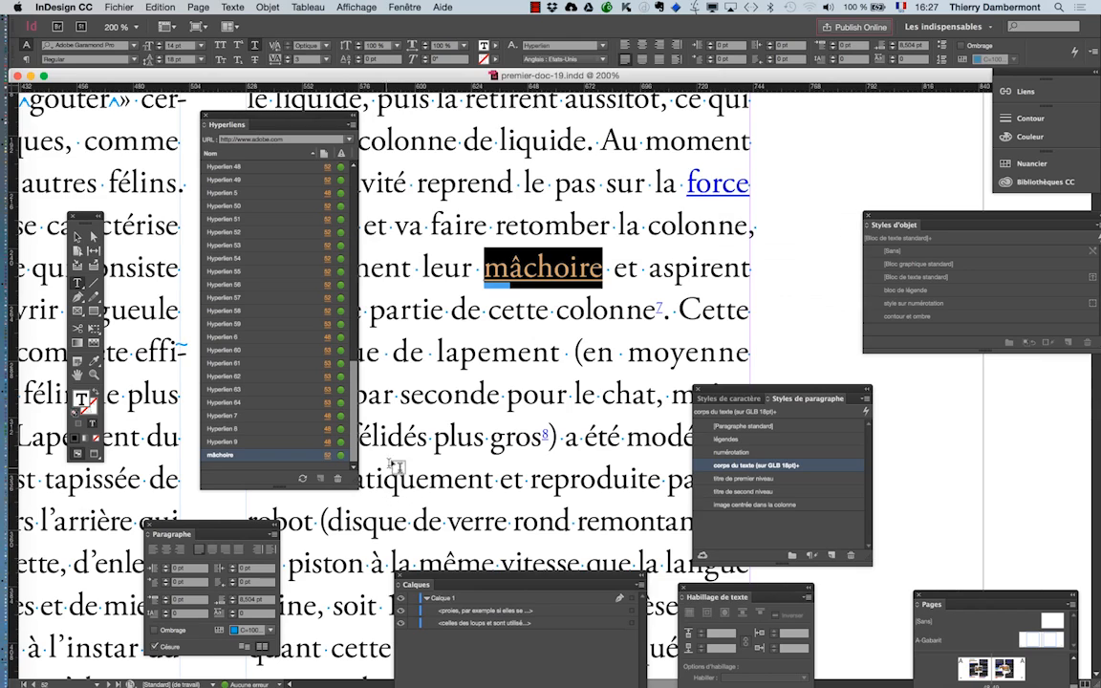
- Set up an export of premier-doc-19.pdf to the folder "jour 1 ID avancé" in the format Adobe PDF (impression)
scroll(433, 435, down, 2)
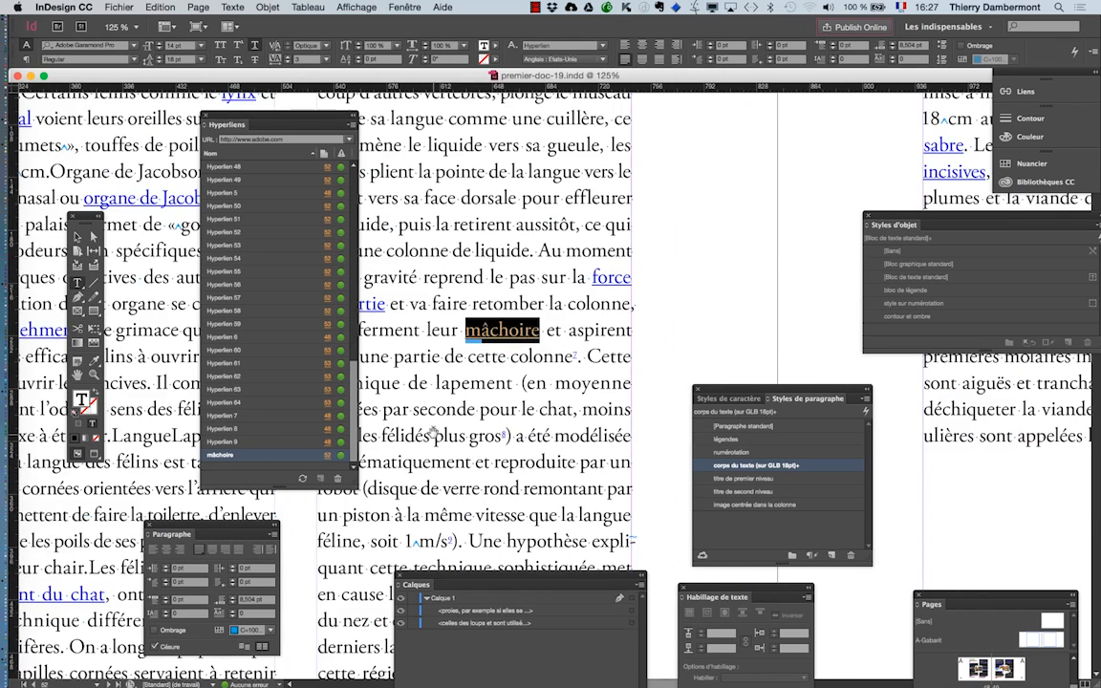
scroll(433, 435, down, 1)
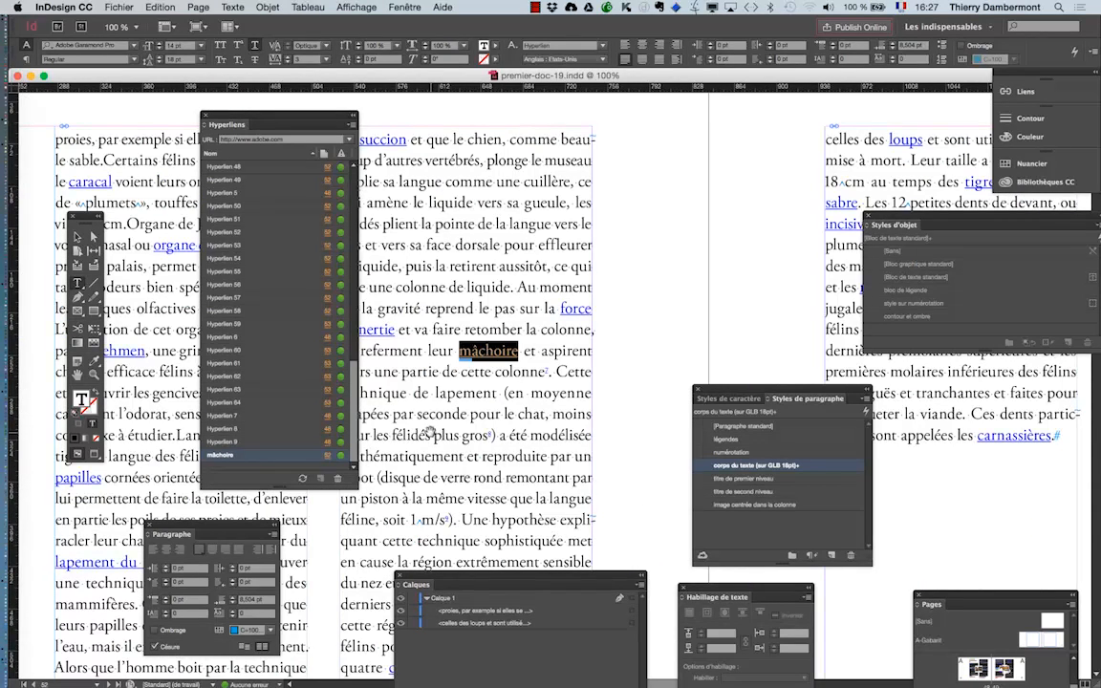
click(116, 8)
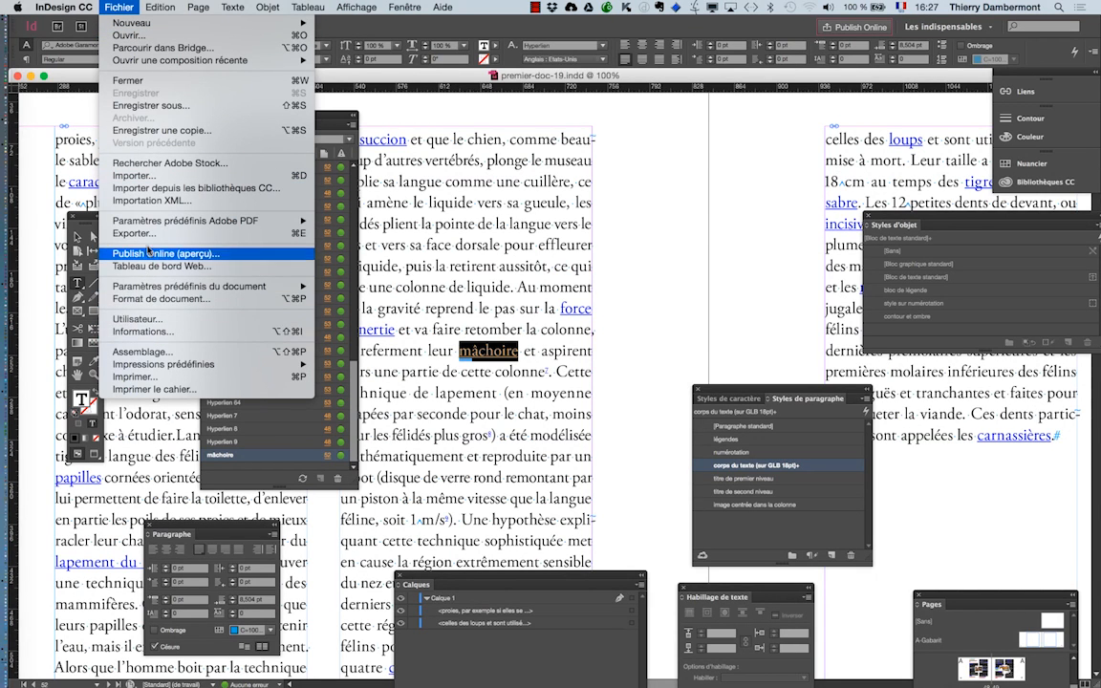
click(122, 236)
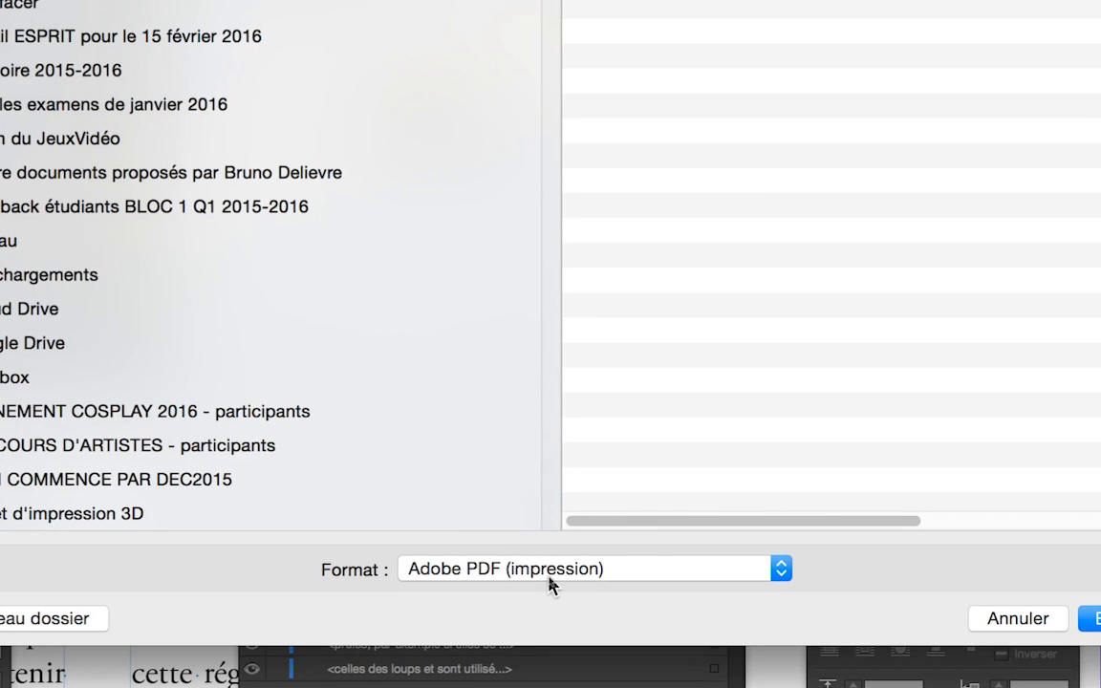
click(550, 584)
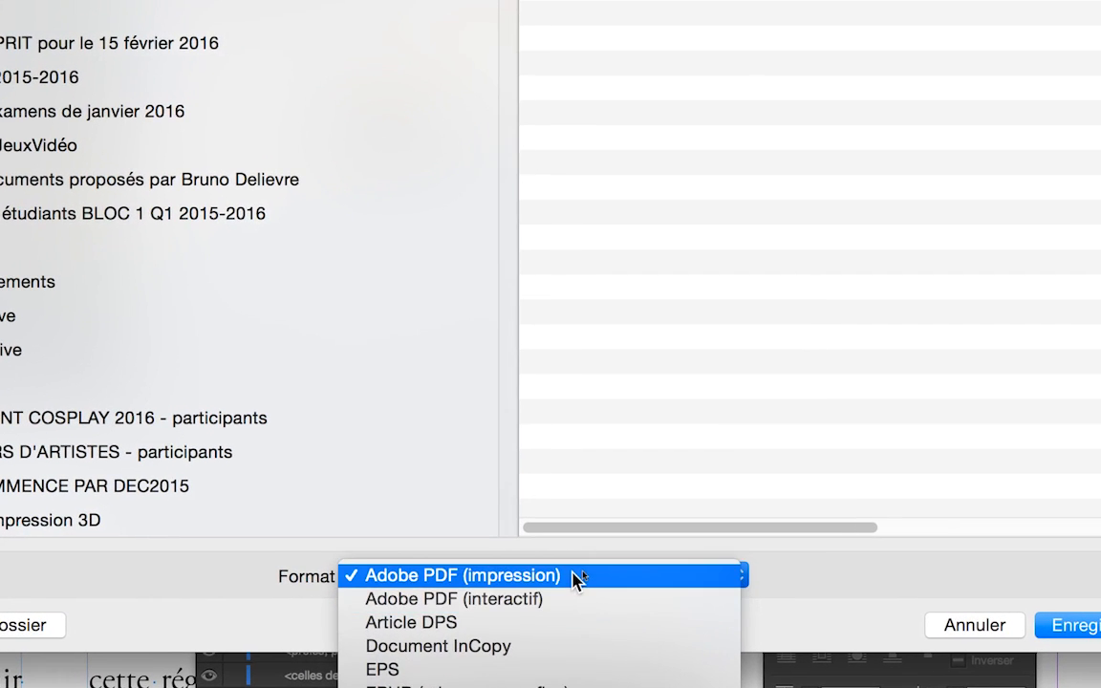
click(581, 560)
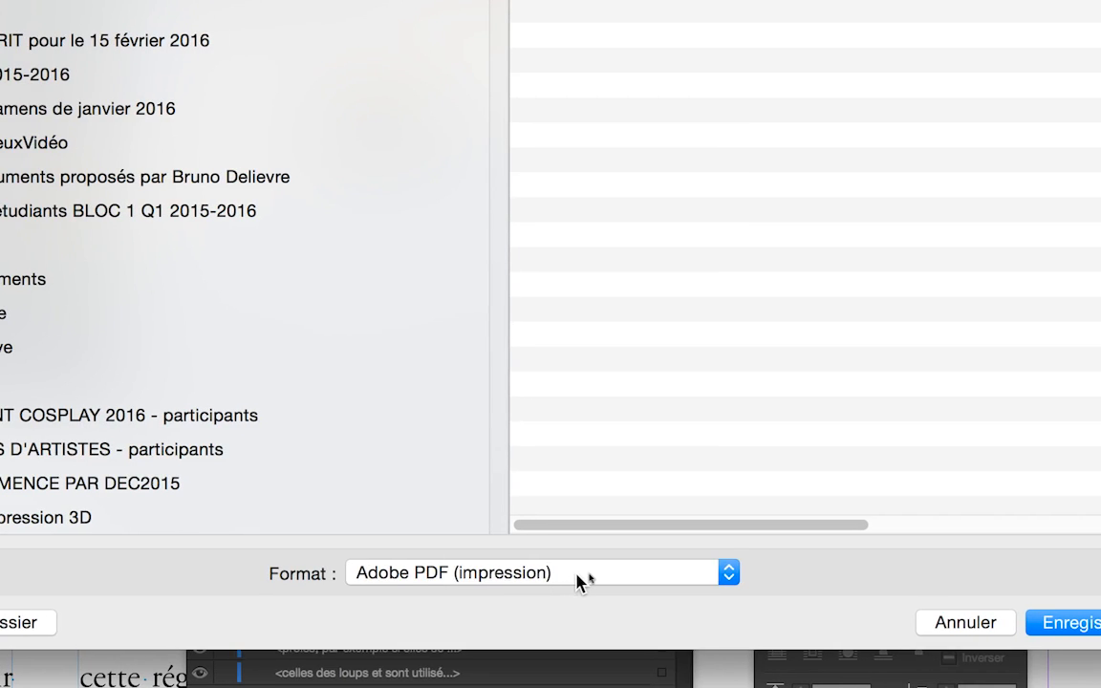
click(591, 573)
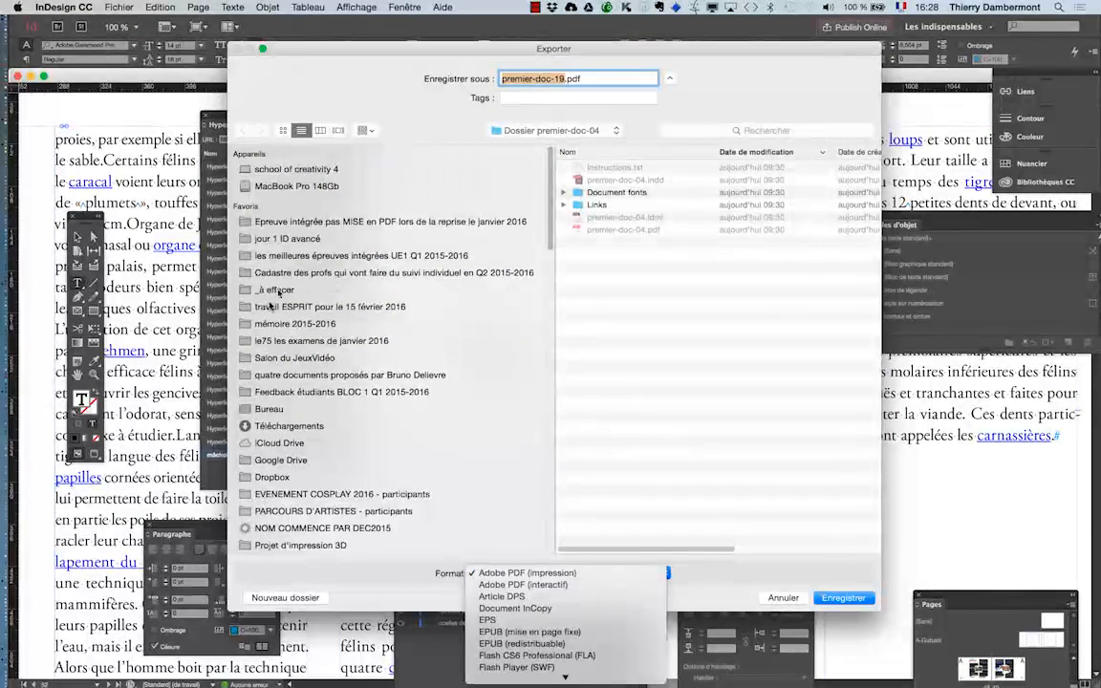
click(284, 241)
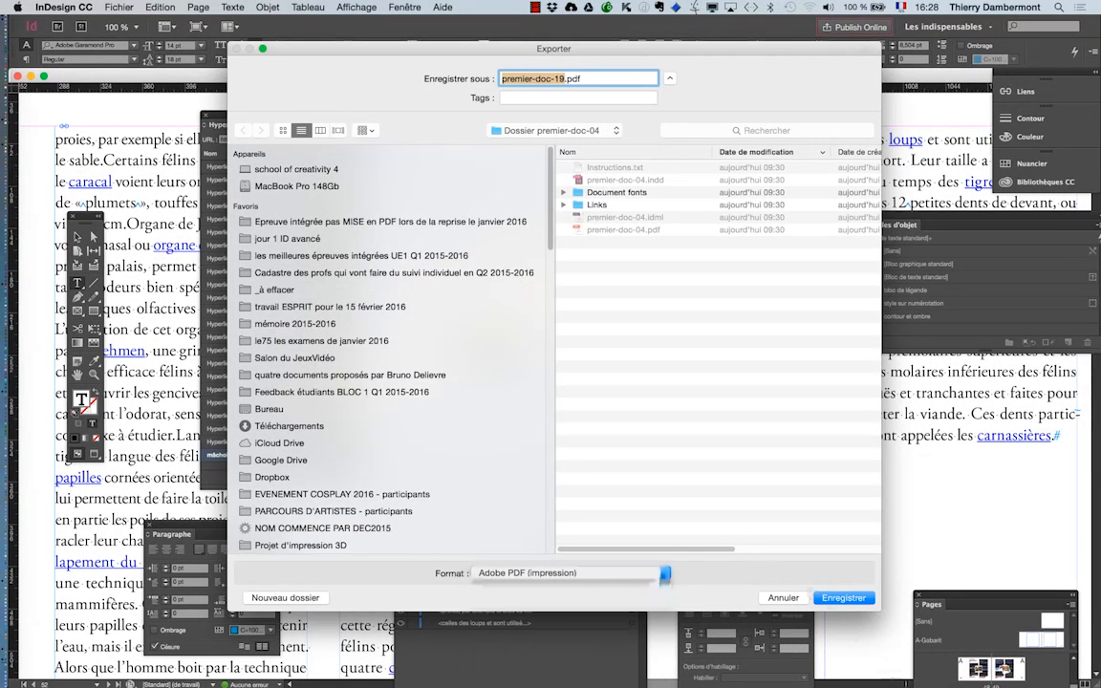
click(316, 239)
click(833, 600)
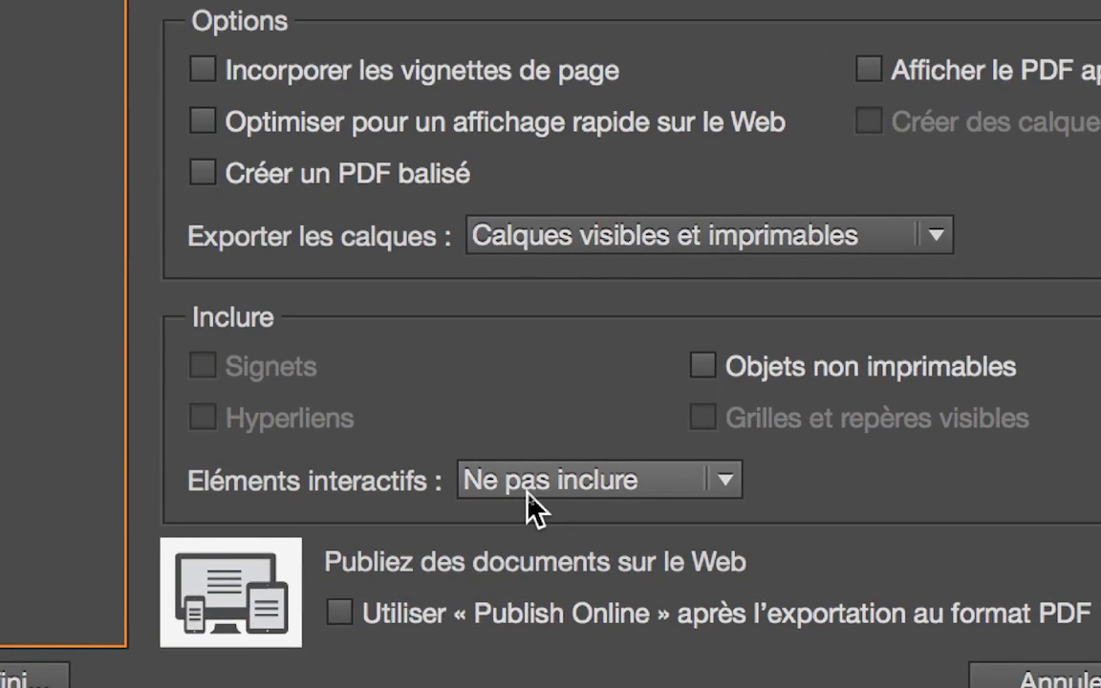
- Set the interactive elements to "Inclure l'aspect" in the PDF export options and export the PDF
click(528, 481)
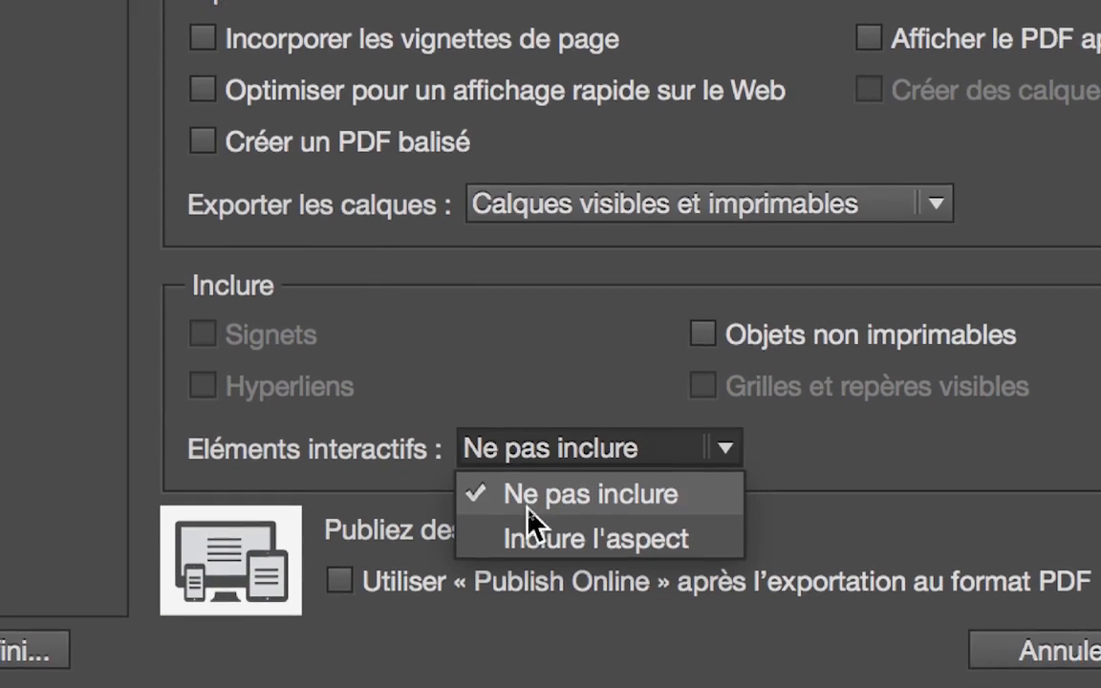
click(532, 537)
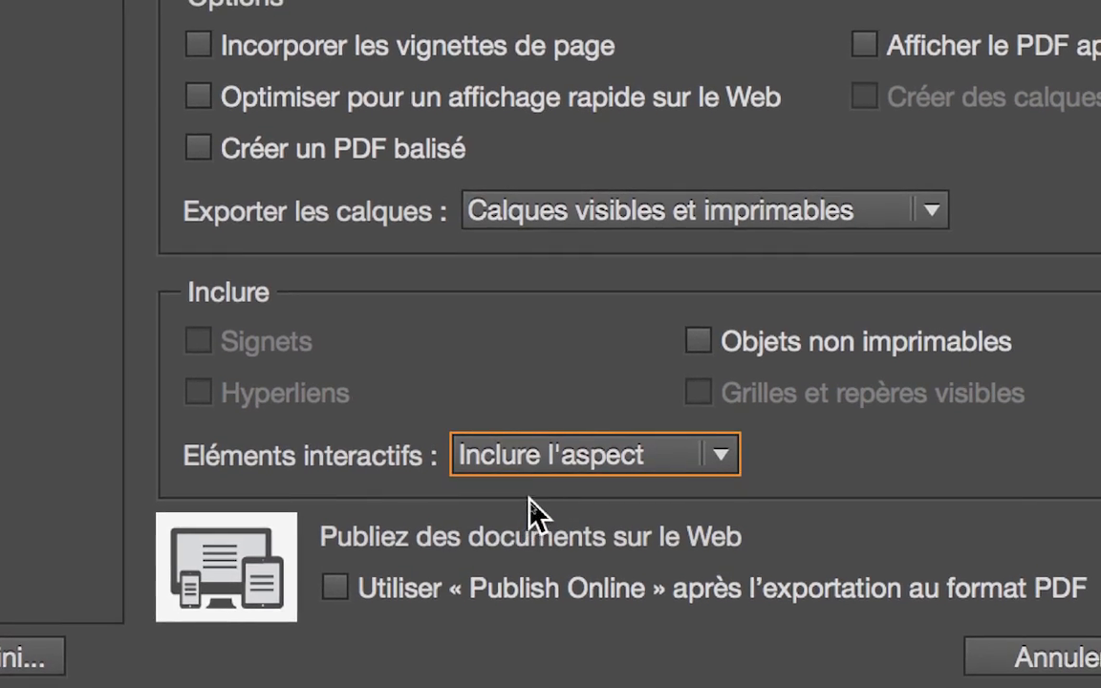
key(alt)
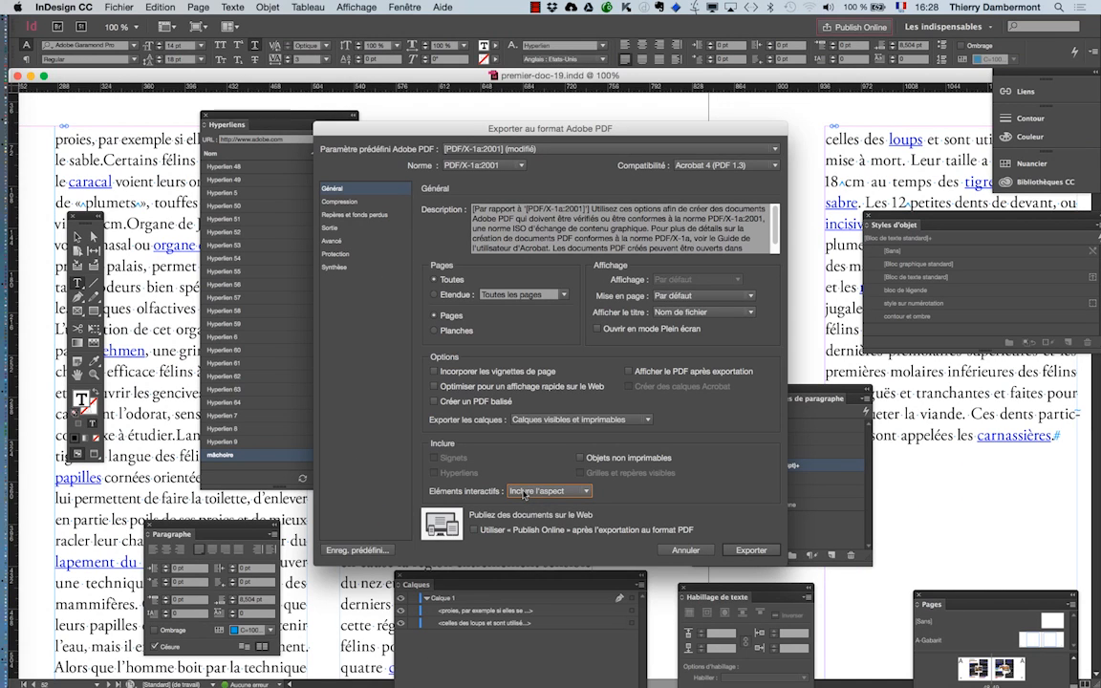
click(750, 550)
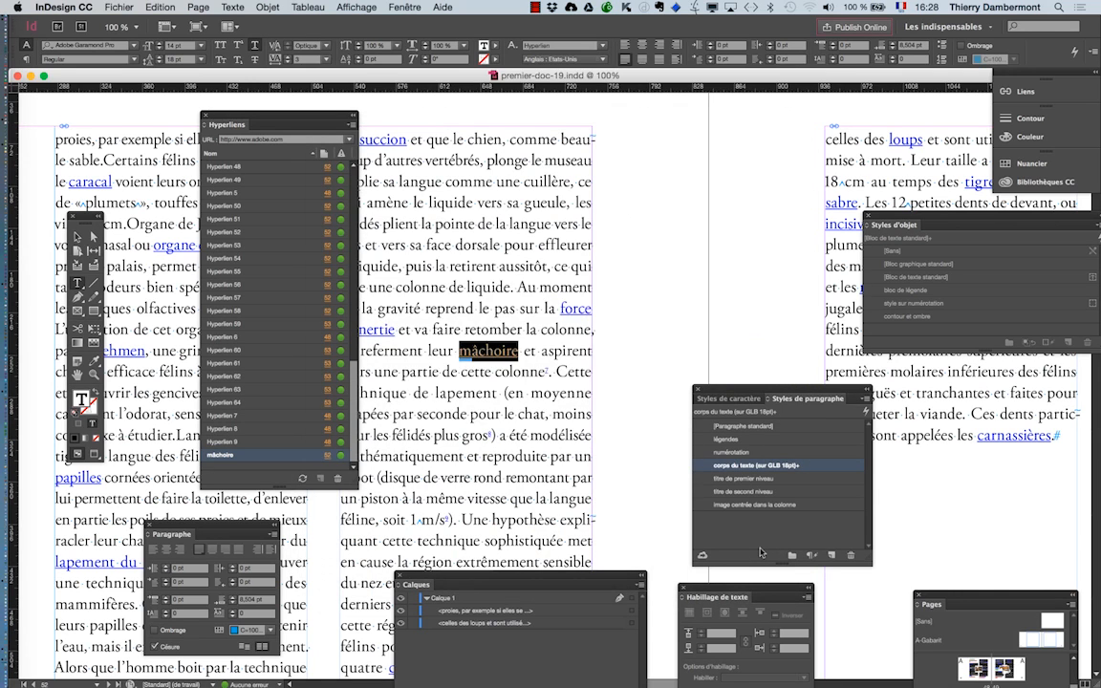
click(666, 389)
click(631, 361)
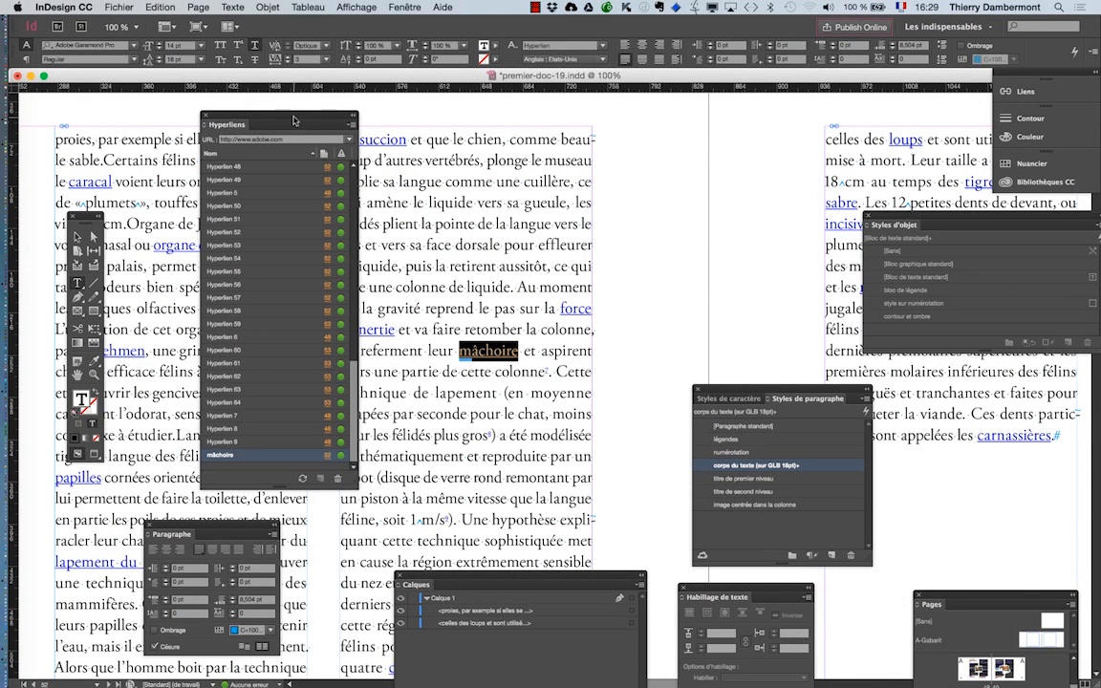
- Move the Hyperliens panel off the second text column, open a new Finder window and return to InDesign
drag(294, 120, 255, 116)
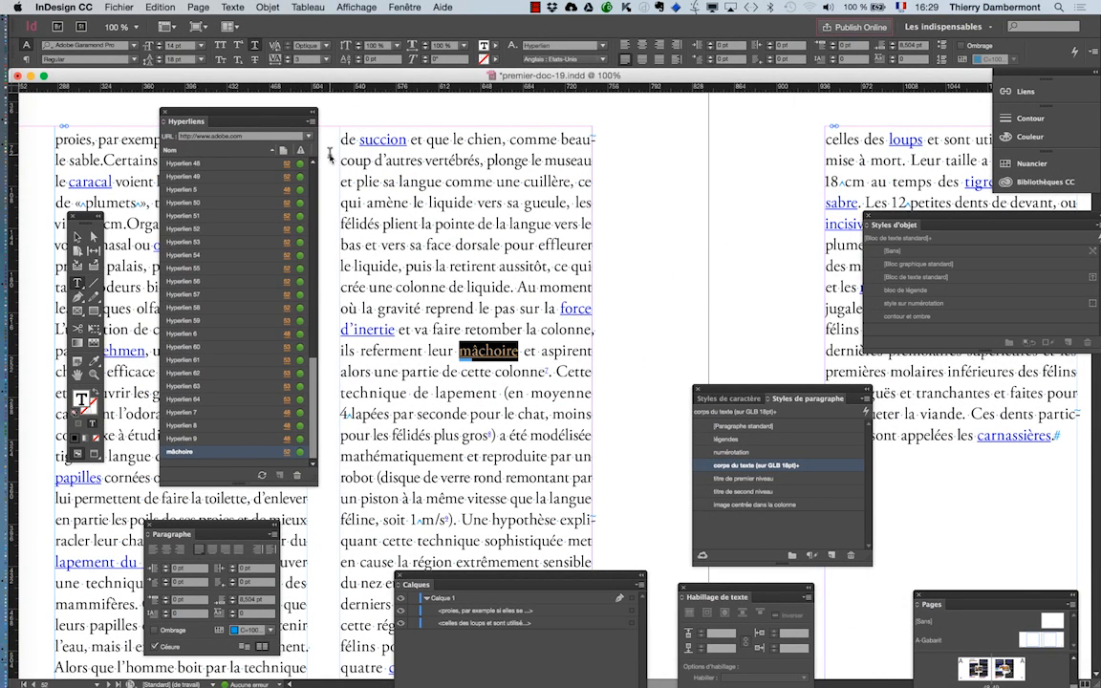
key(super+Tab)
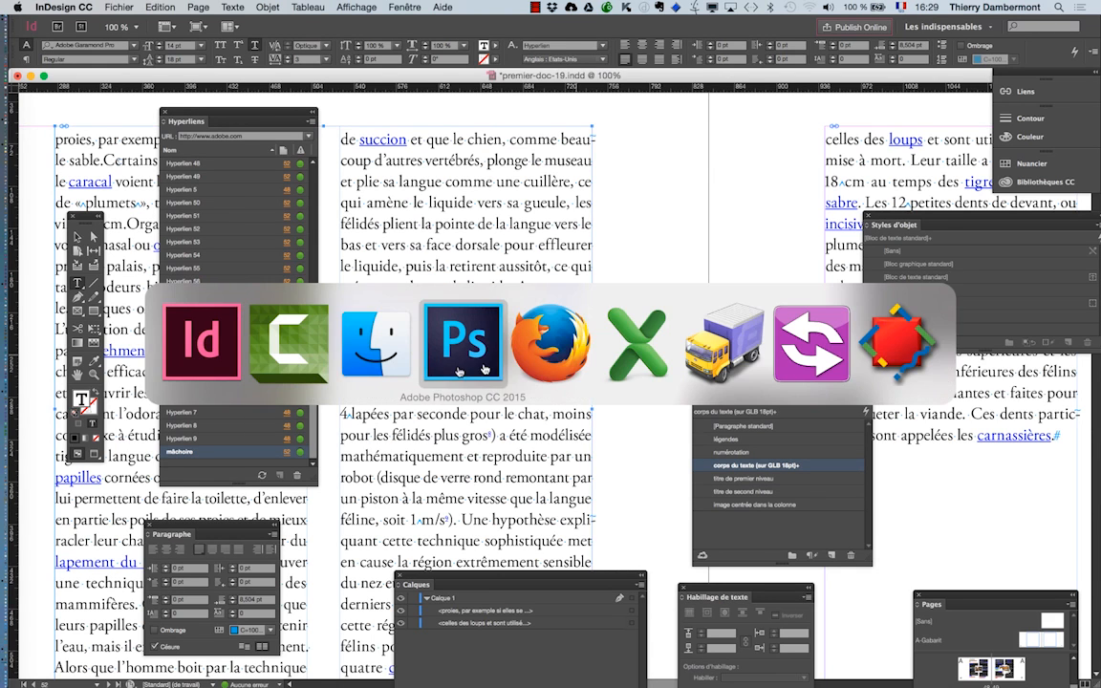
click(397, 353)
click(92, 7)
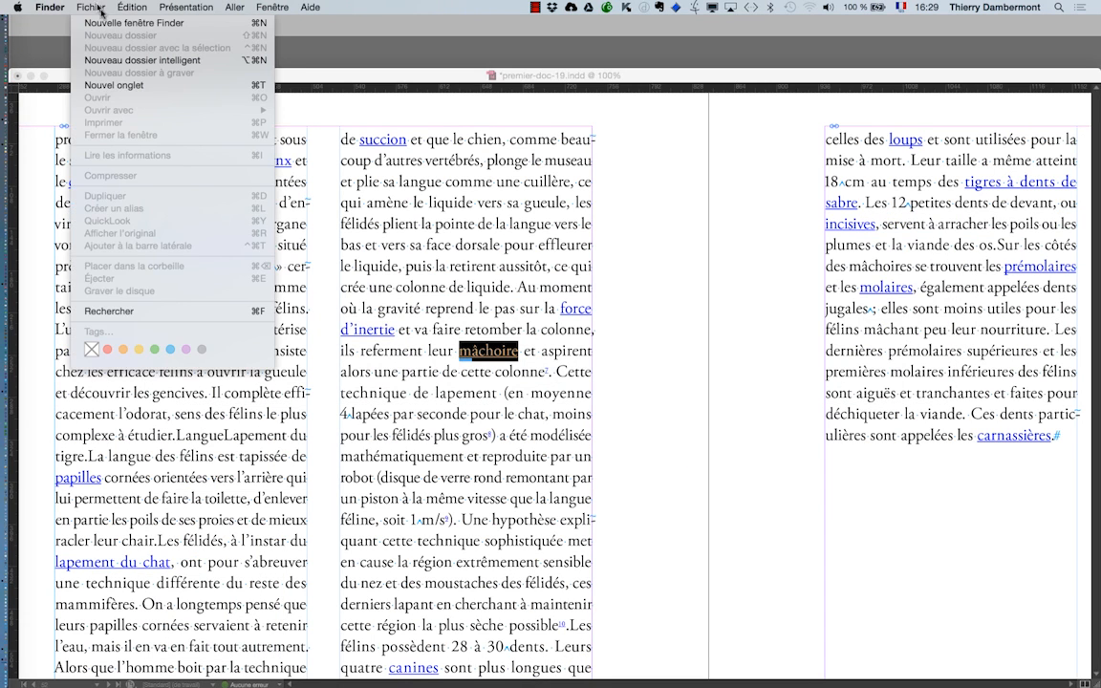
click(96, 23)
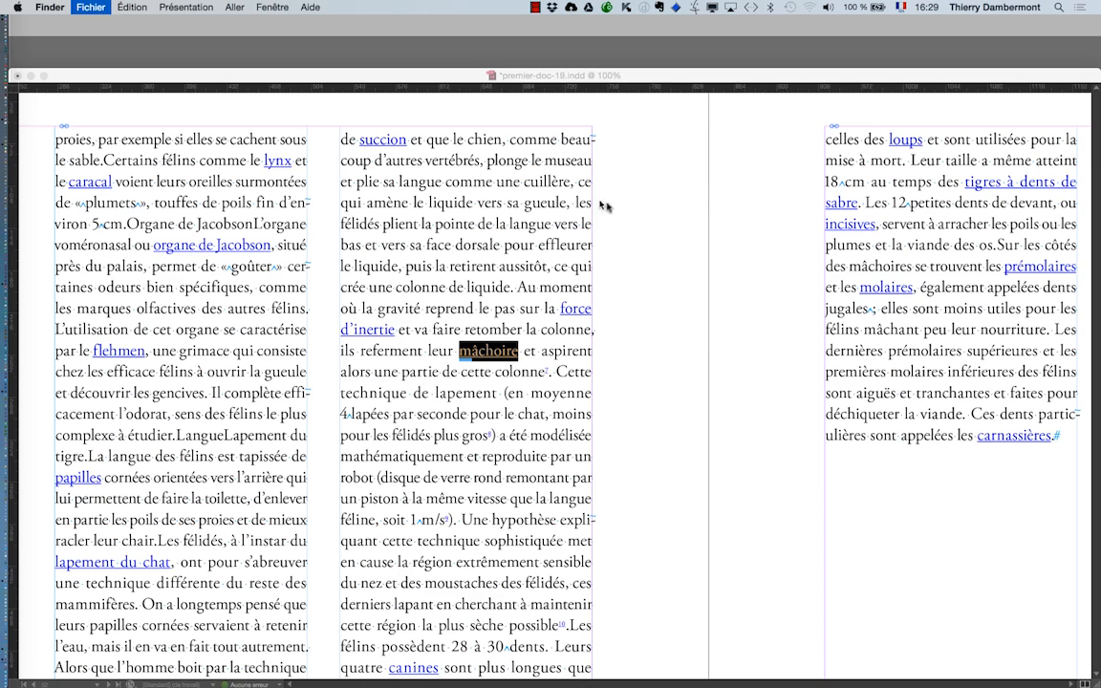
key(super+Tab)
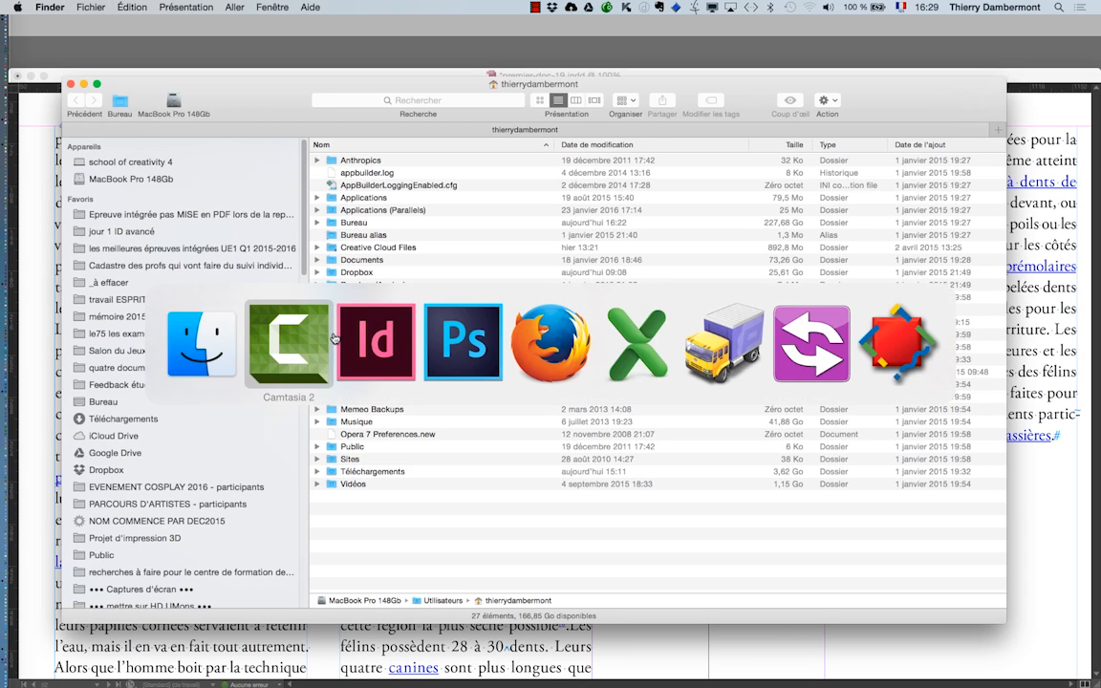
click(331, 311)
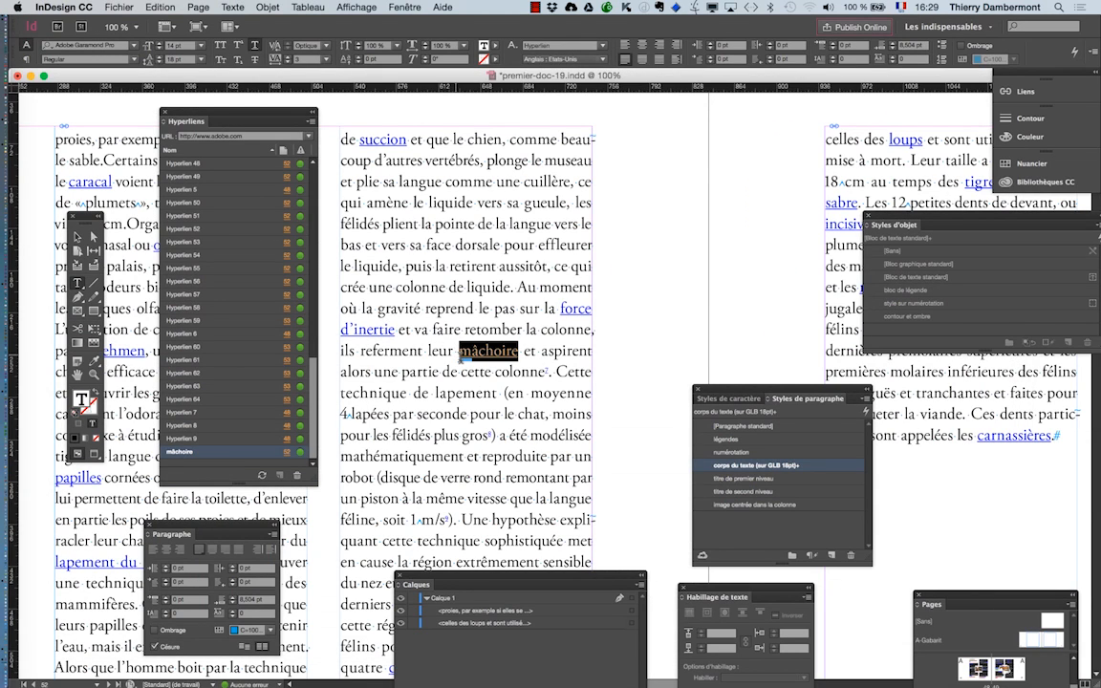
- Deselect the word "mâchoire" and enlarge the view to 300 % to examine its hyperlink formatting
click(455, 352)
key(super+equal)
key(super+equal)
key(super+equal)
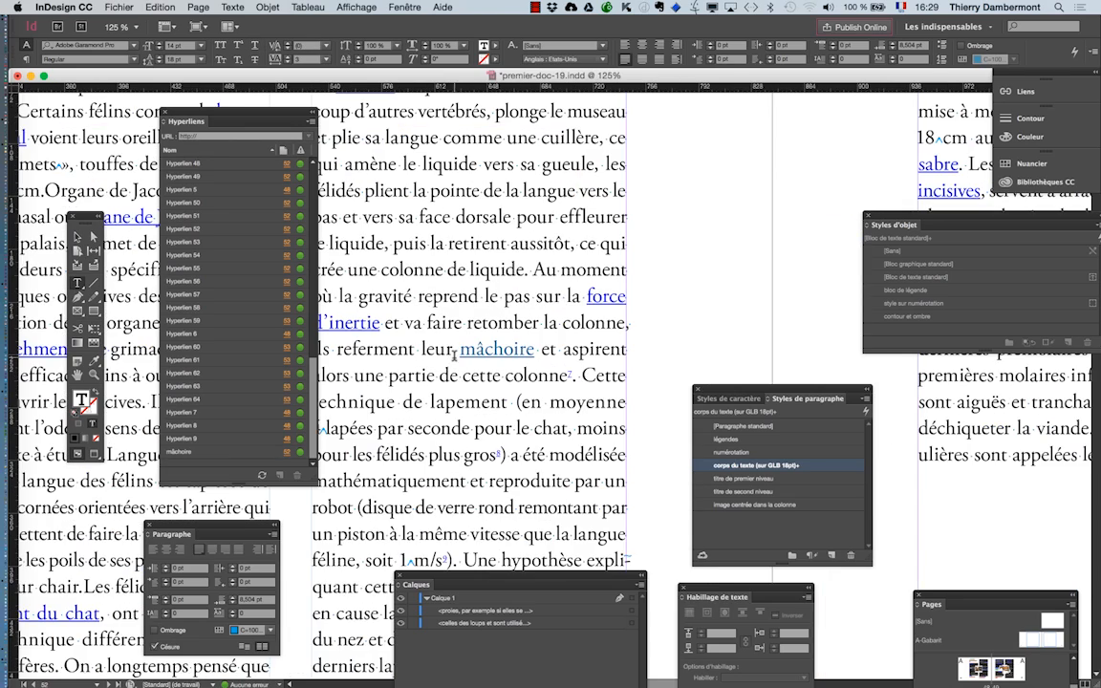
key(super+equal)
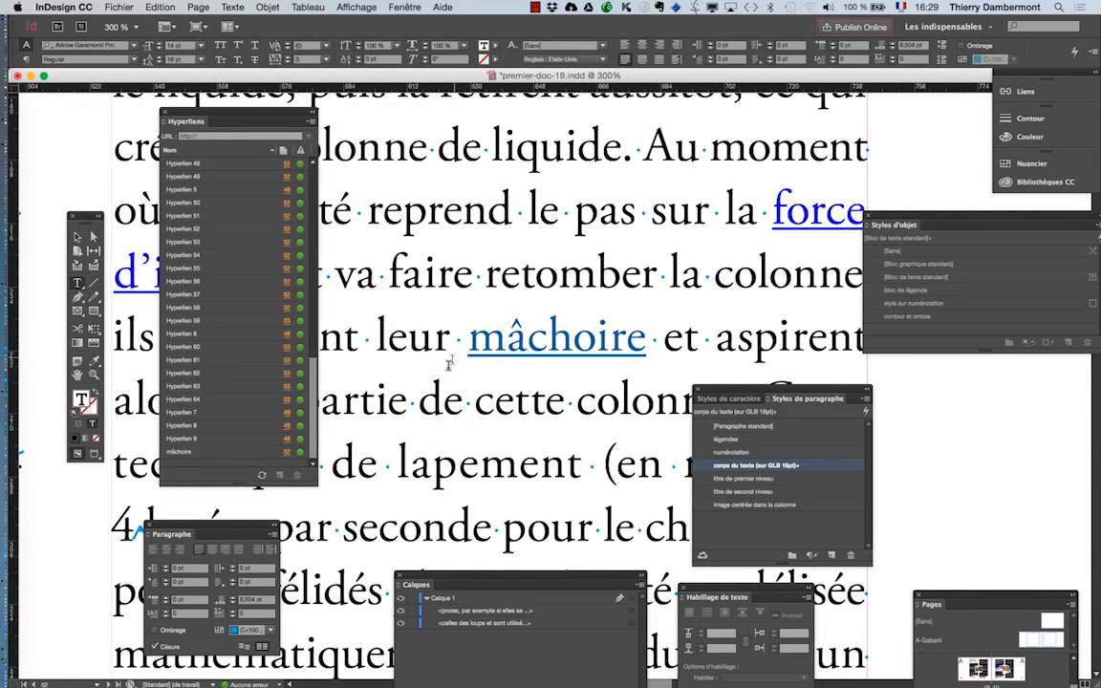
- Display the Styles de caractère panel beside the word "mâchoire" and place the cursor in the word to check its character style
click(436, 386)
click(232, 7)
click(273, 138)
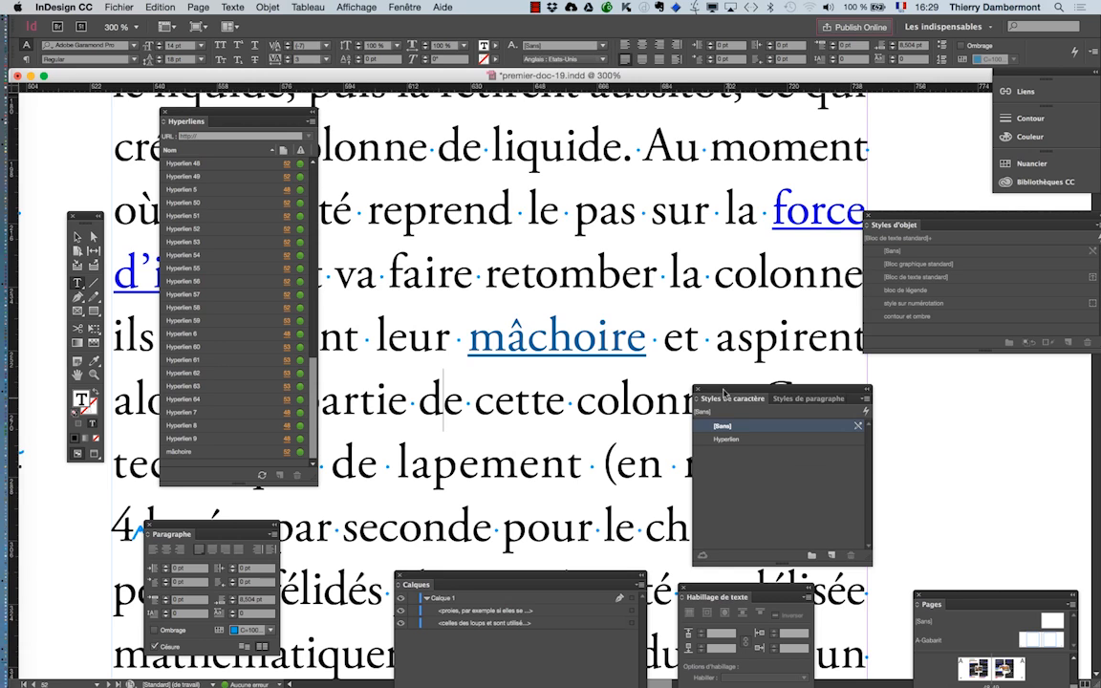
drag(723, 392, 696, 255)
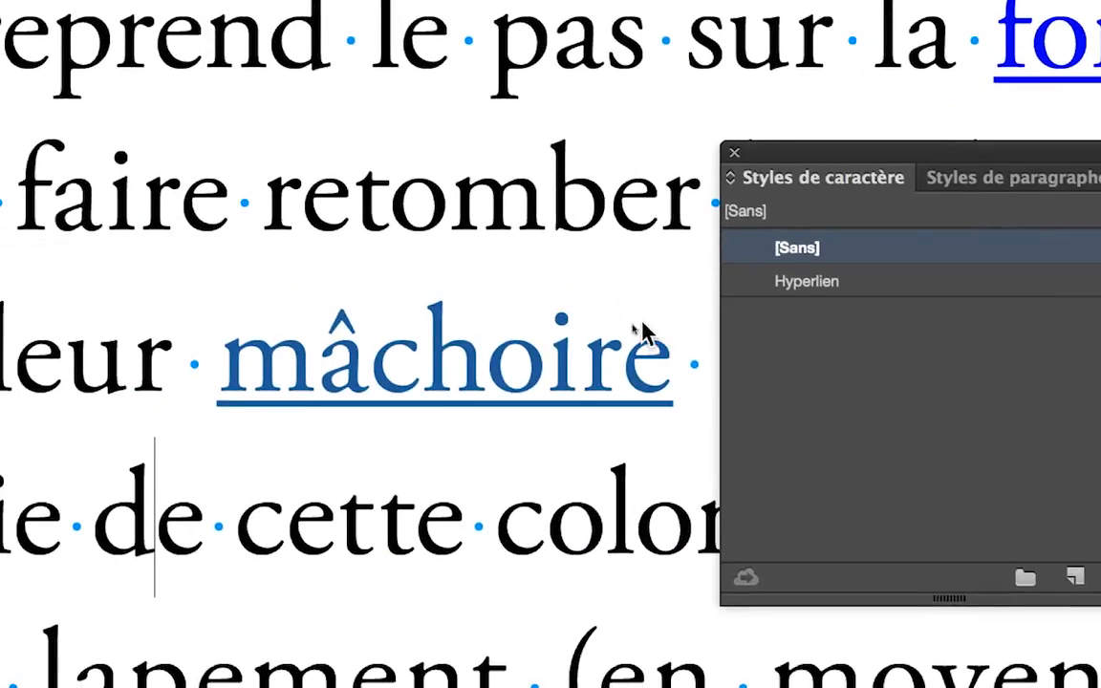
click(503, 377)
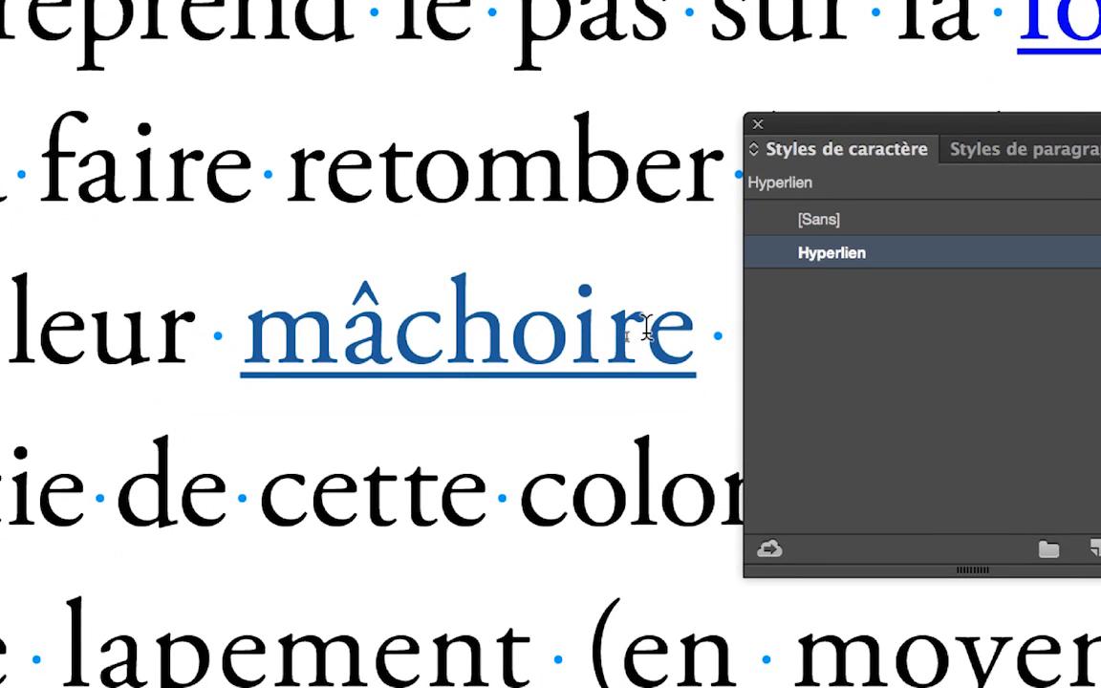
shift+click(605, 330)
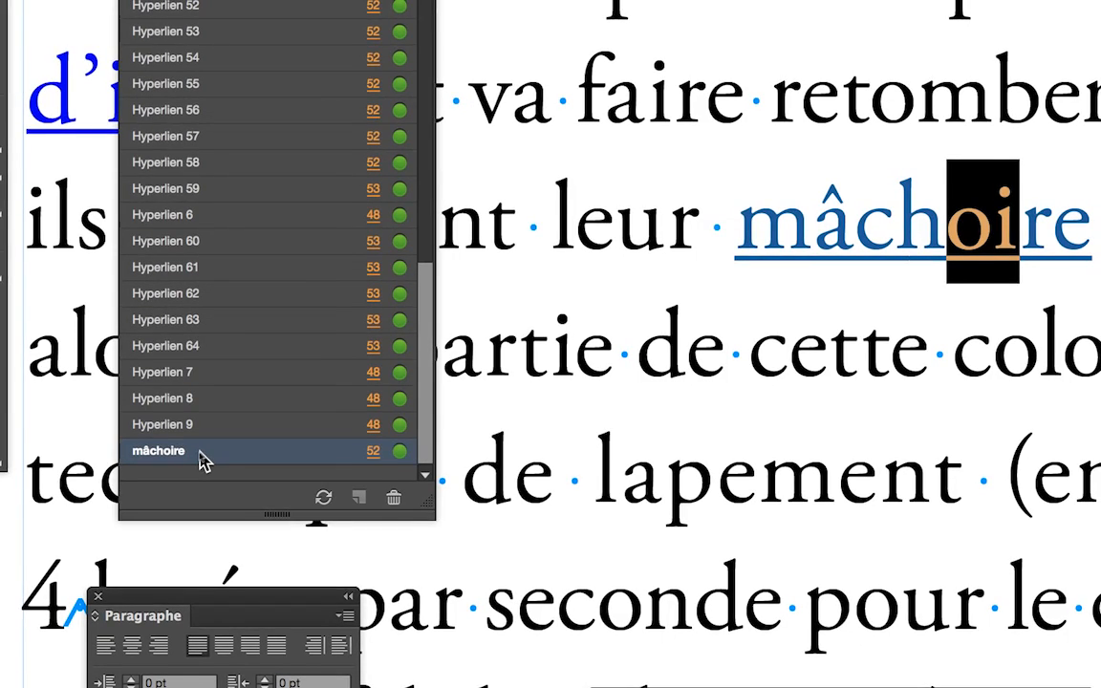
- Edit the "mâchoire" hyperlink and start a new character style for it named "hyperliens style 2", based on [Sans]
double_click(161, 450)
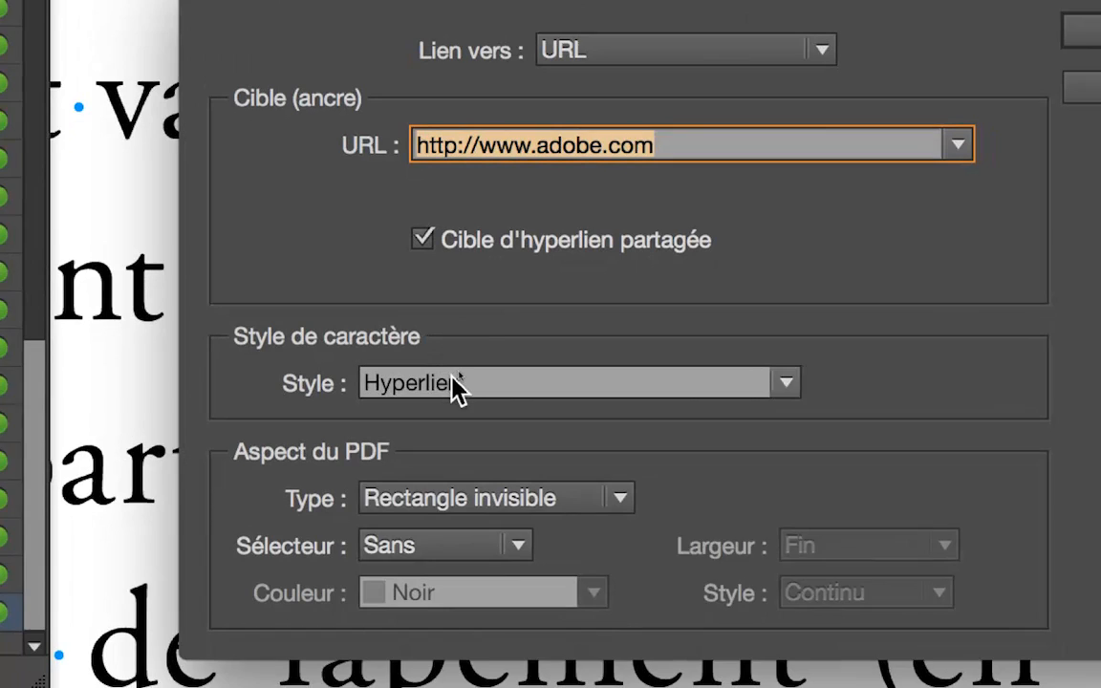
click(433, 472)
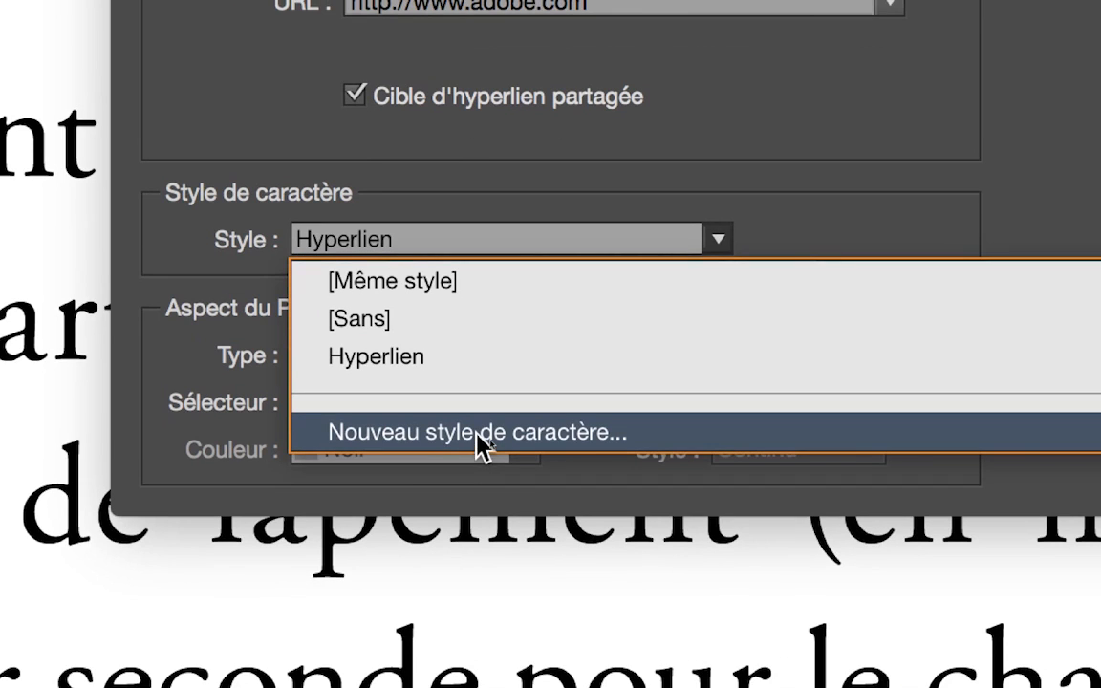
click(478, 442)
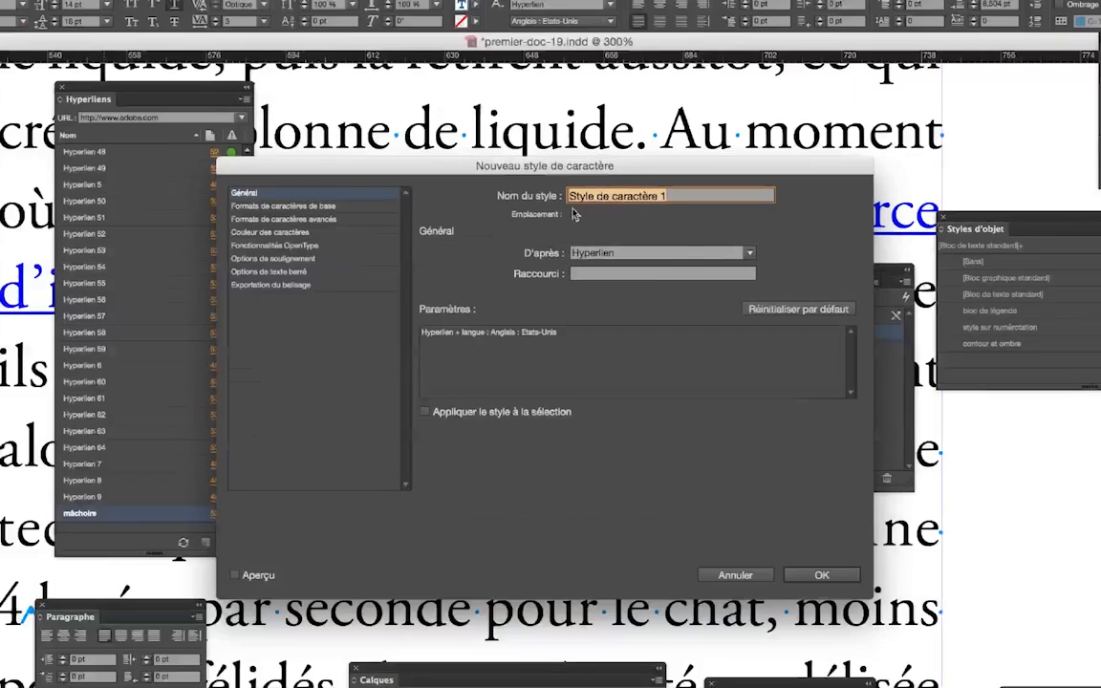
text(hyperliens style 2)
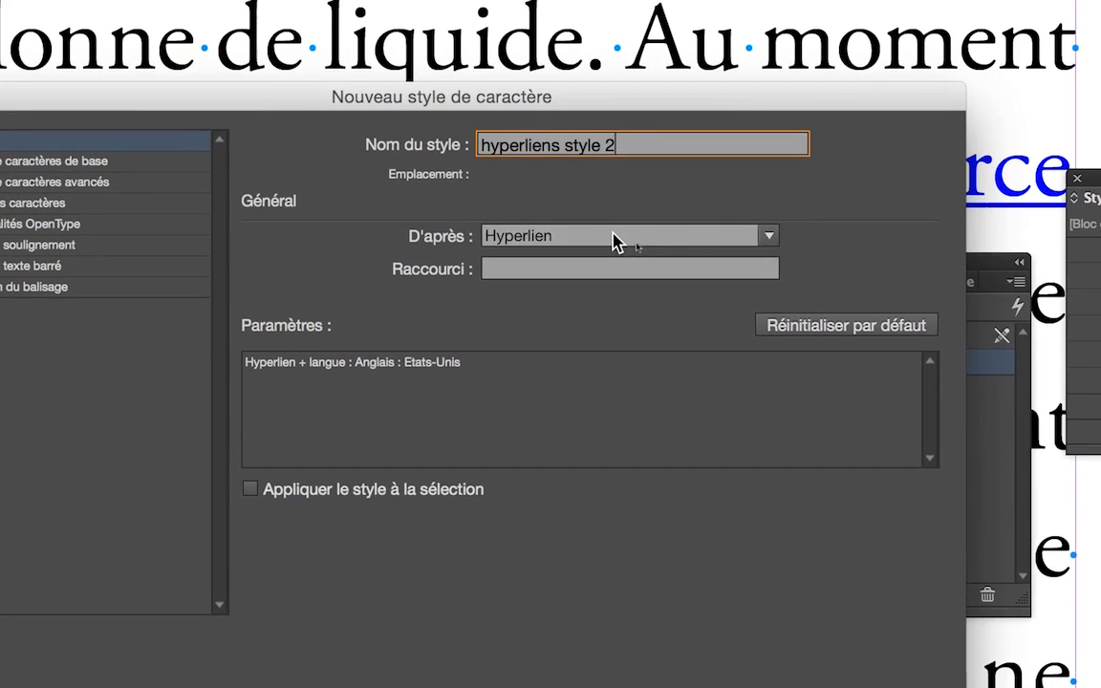
click(614, 241)
click(616, 259)
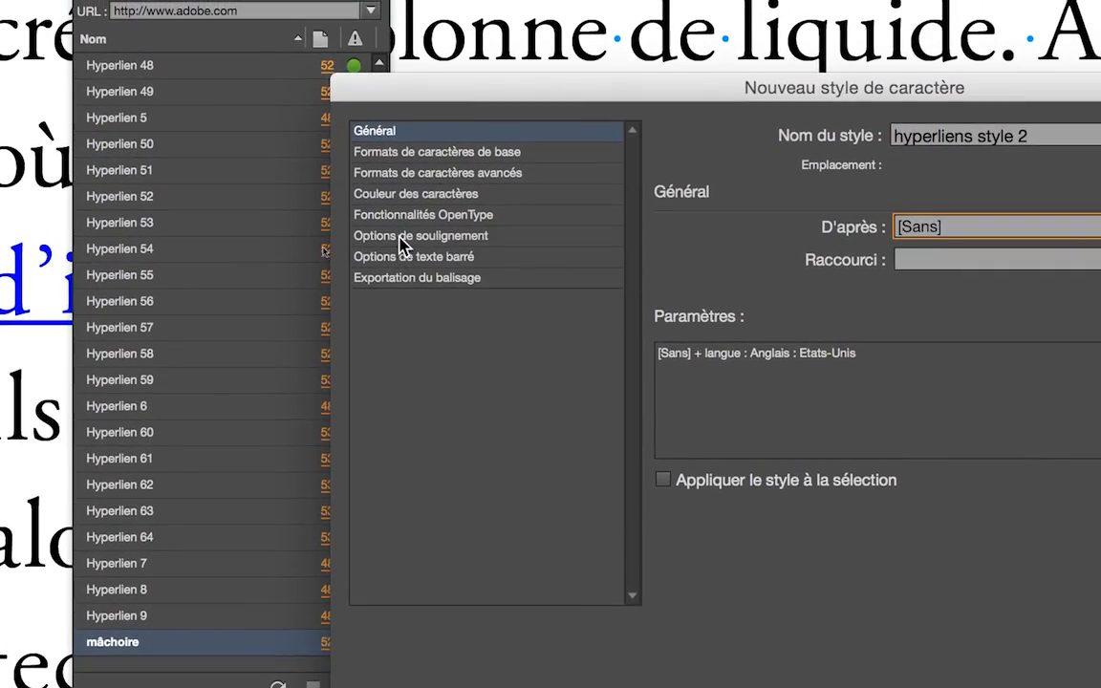
- Set the new style's character colour to C=100 M=90 J=10 N=0
click(422, 197)
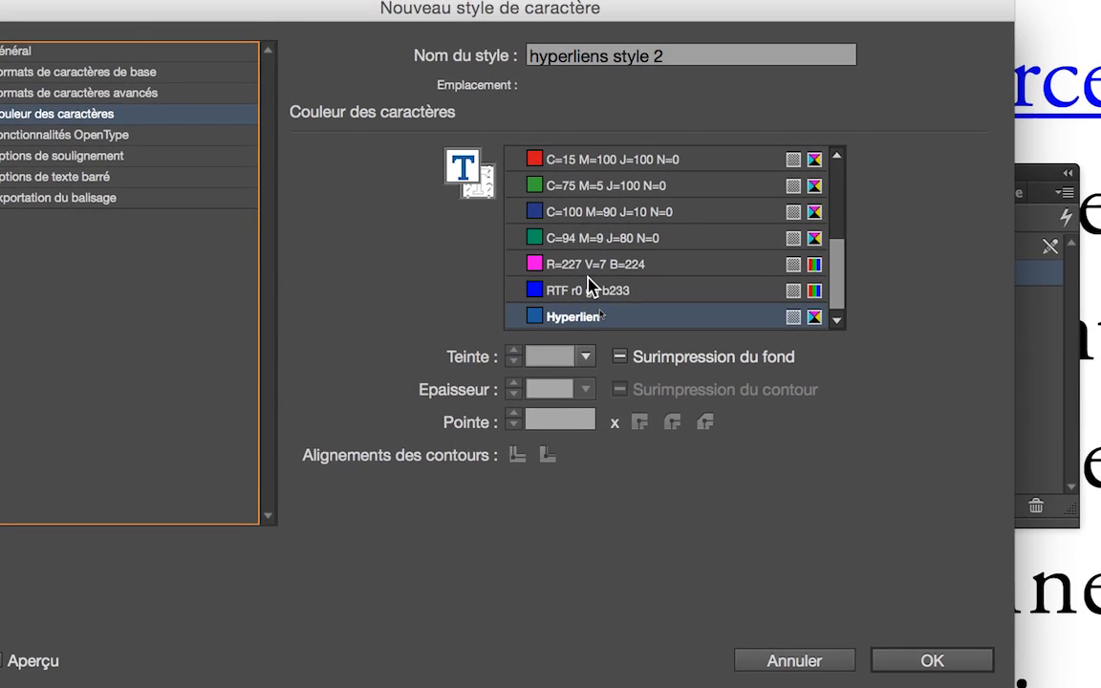
scroll(586, 287, up, 3)
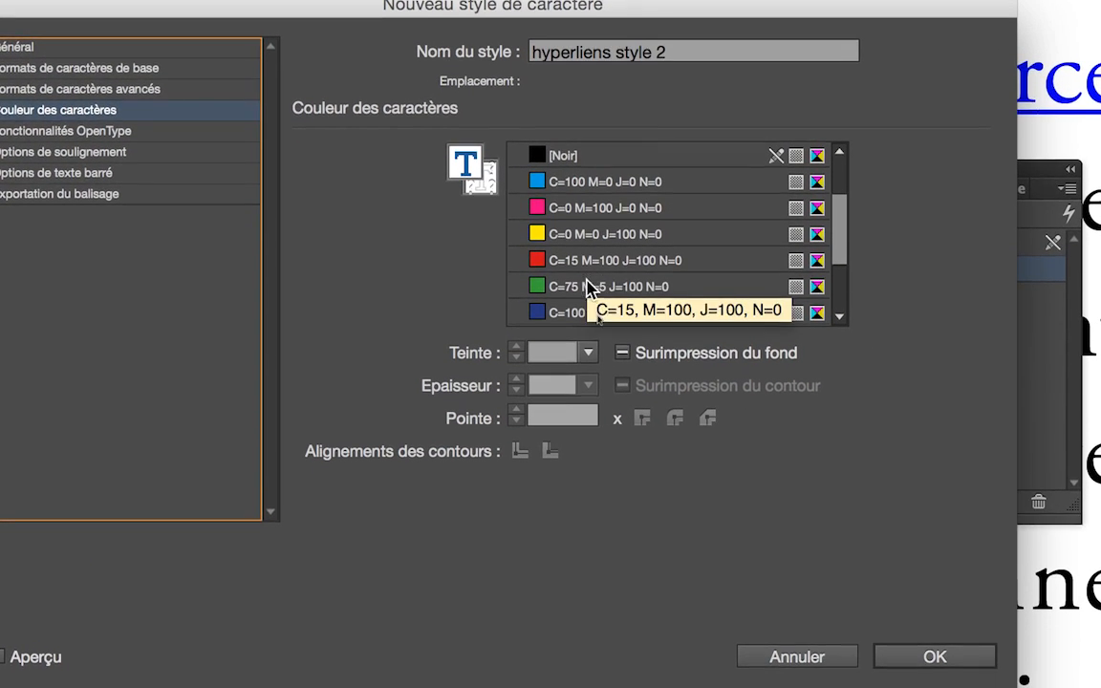
click(603, 312)
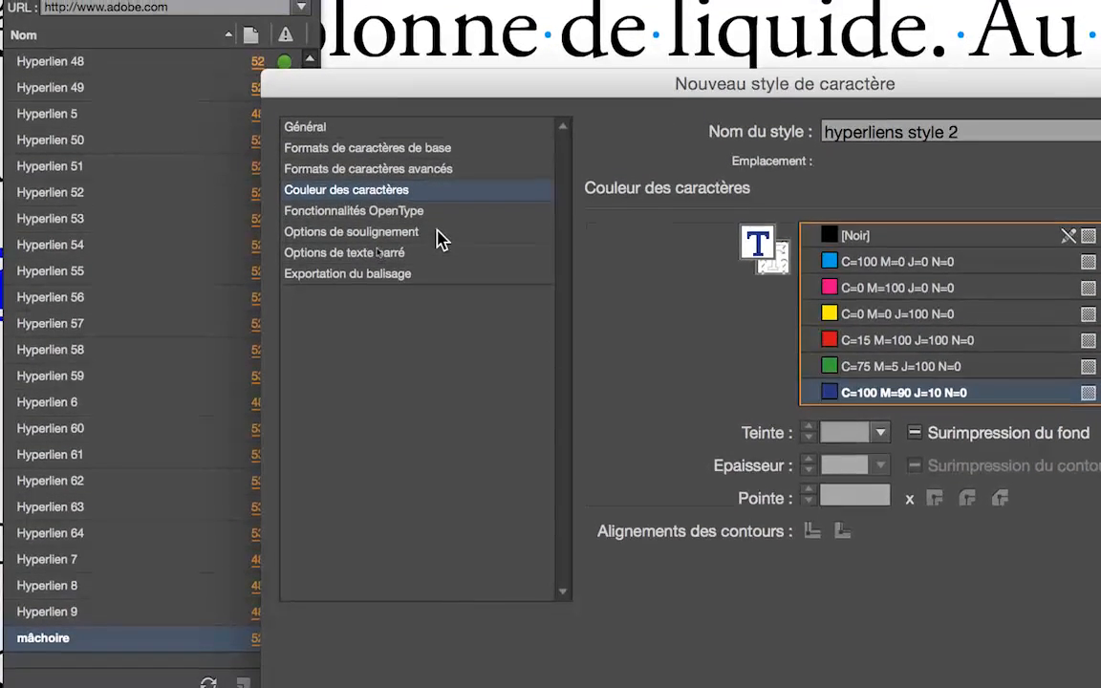
- Check the new style's underline options, then save the style and apply it to the "mâchoire" hyperlink
click(436, 231)
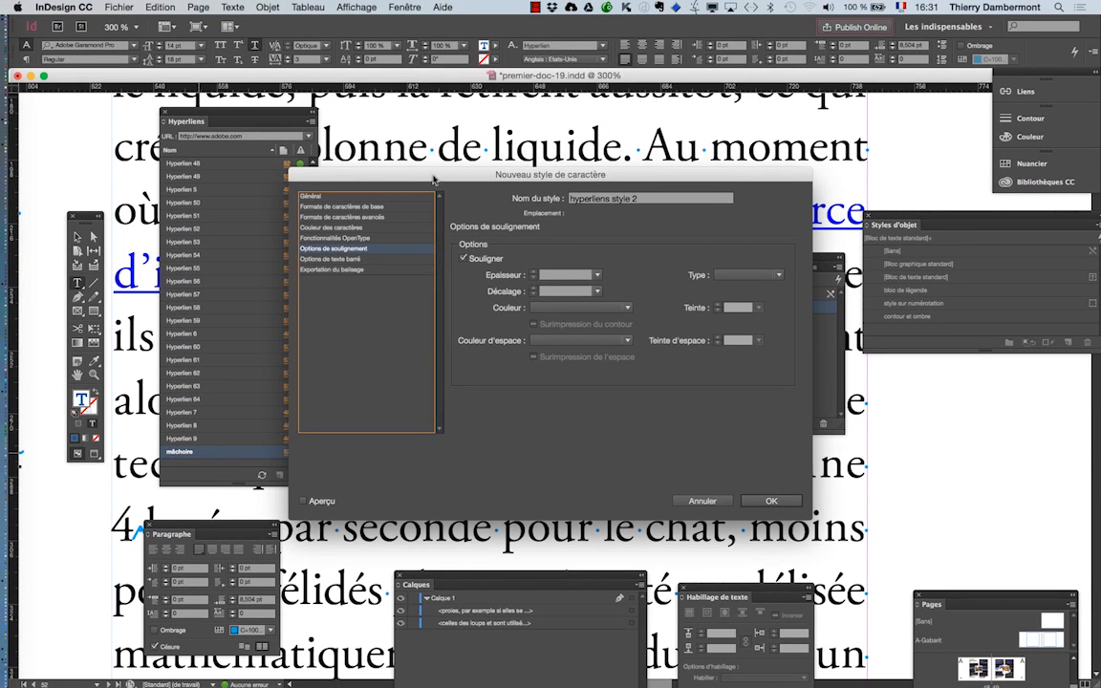
drag(431, 180, 701, 316)
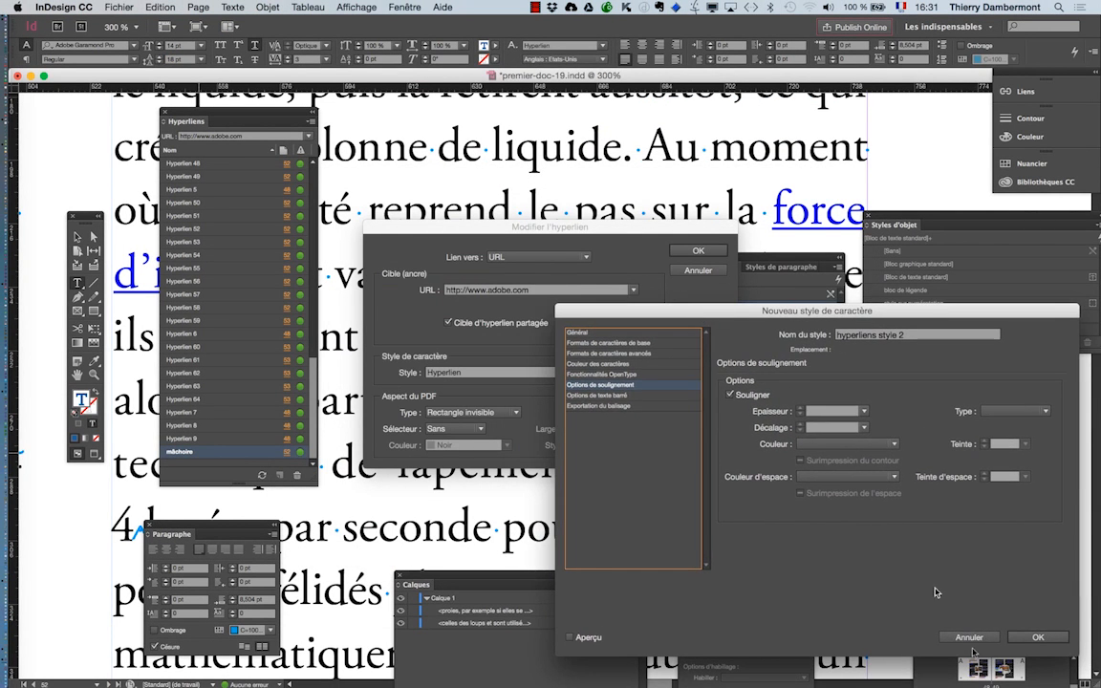
click(1038, 636)
click(684, 251)
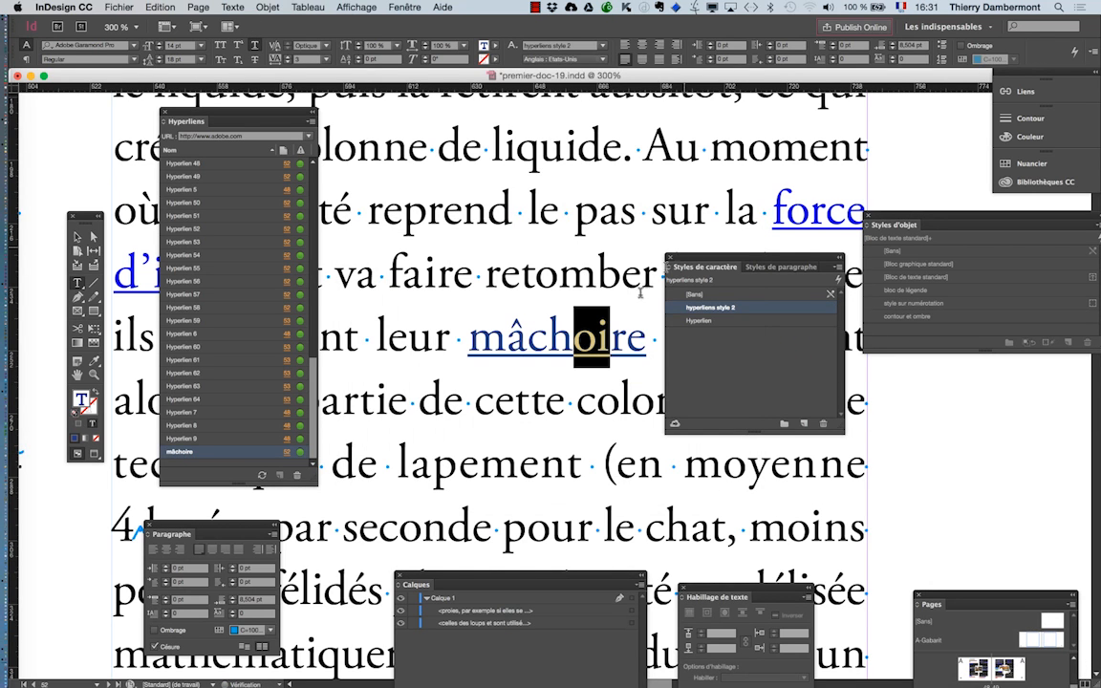
click(540, 346)
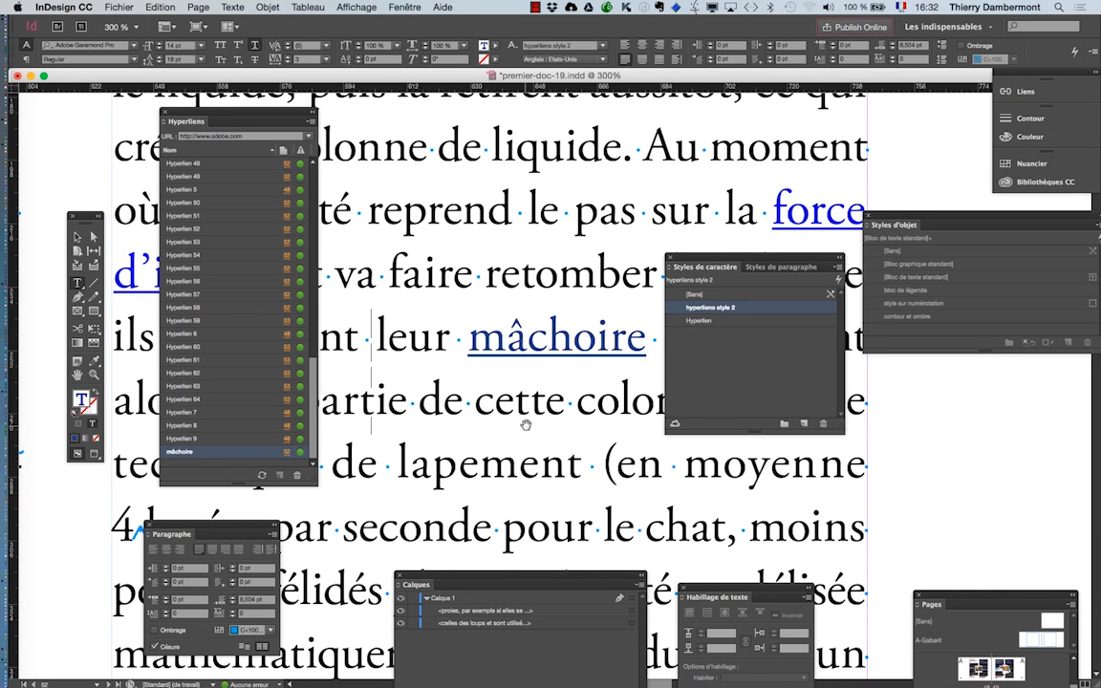
- Switch to Finder, list the folder "jour 1 ID avancé" by modification date with the newest first, and hide the other applications
key(super+minus)
key(super+minus)
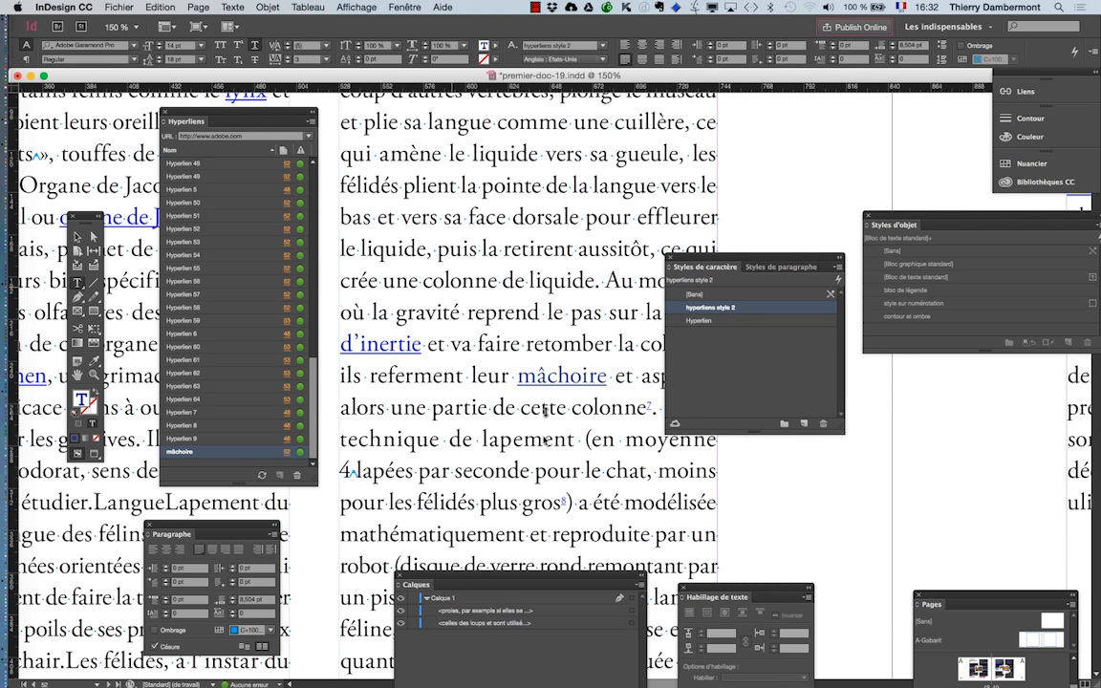
key(super+Tab)
click(361, 319)
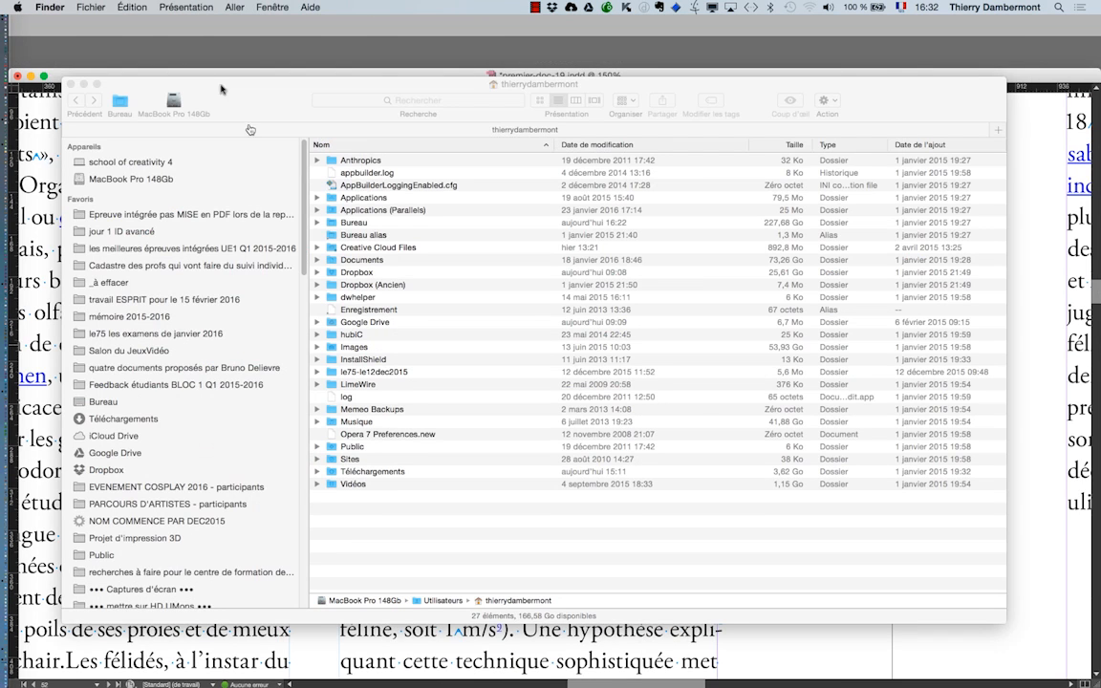
click(123, 233)
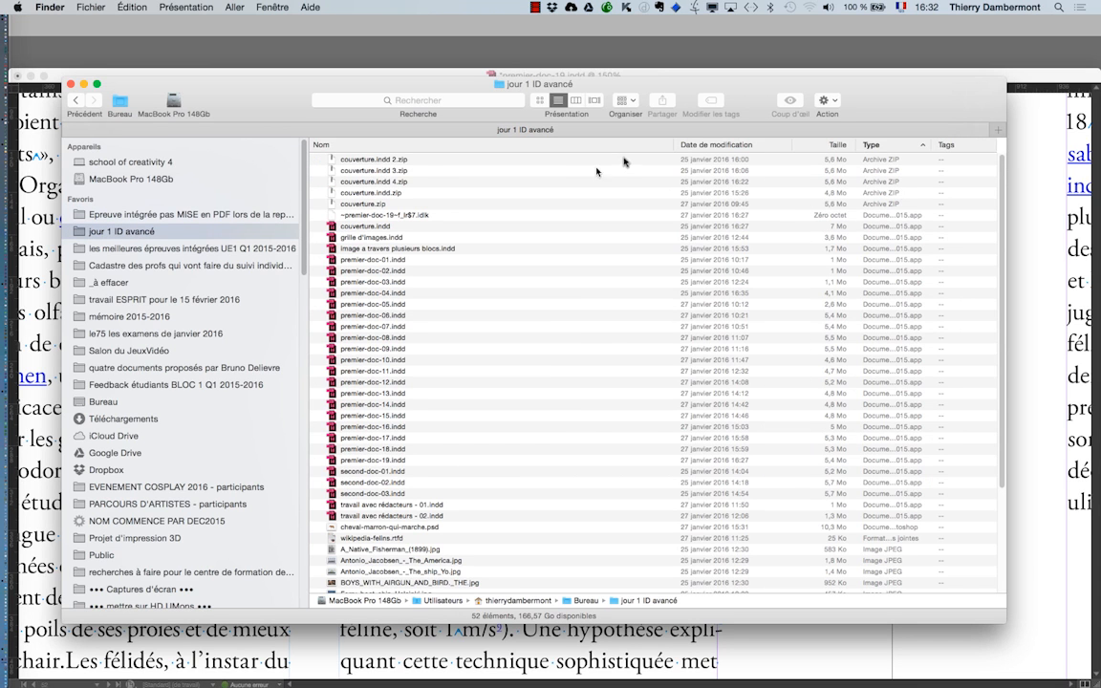
click(681, 146)
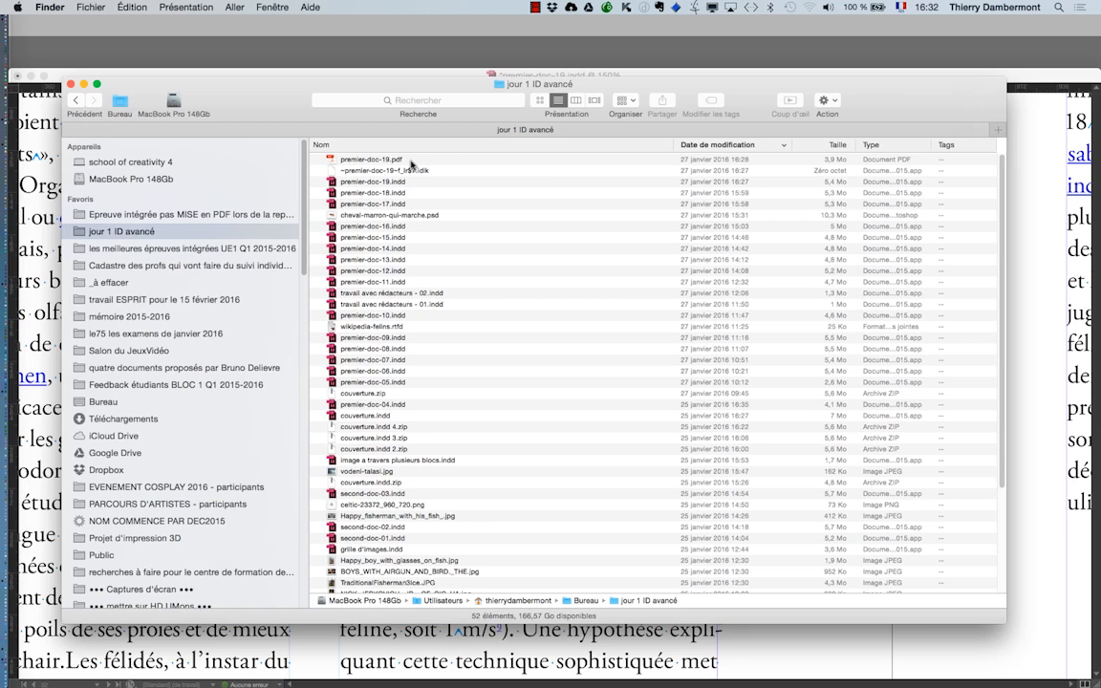
key(super+alt+h)
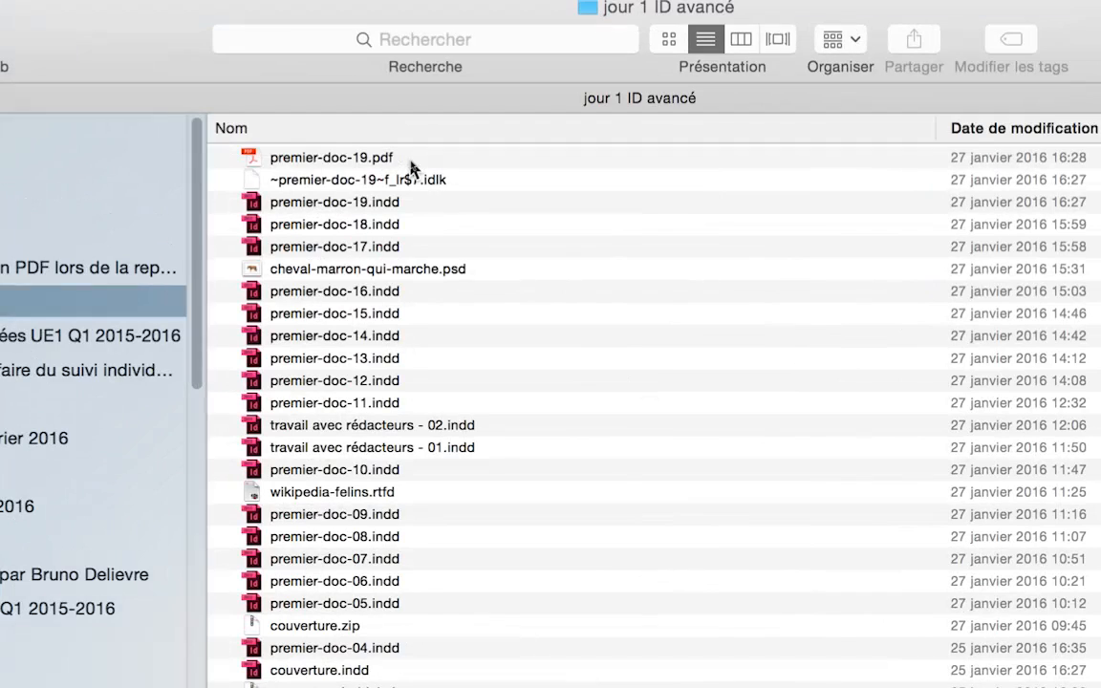
- Open premier-doc-19.pdf in Acrobat, reposition its window and browse its pages at 50 % for the "mâchoire" link
click(411, 161)
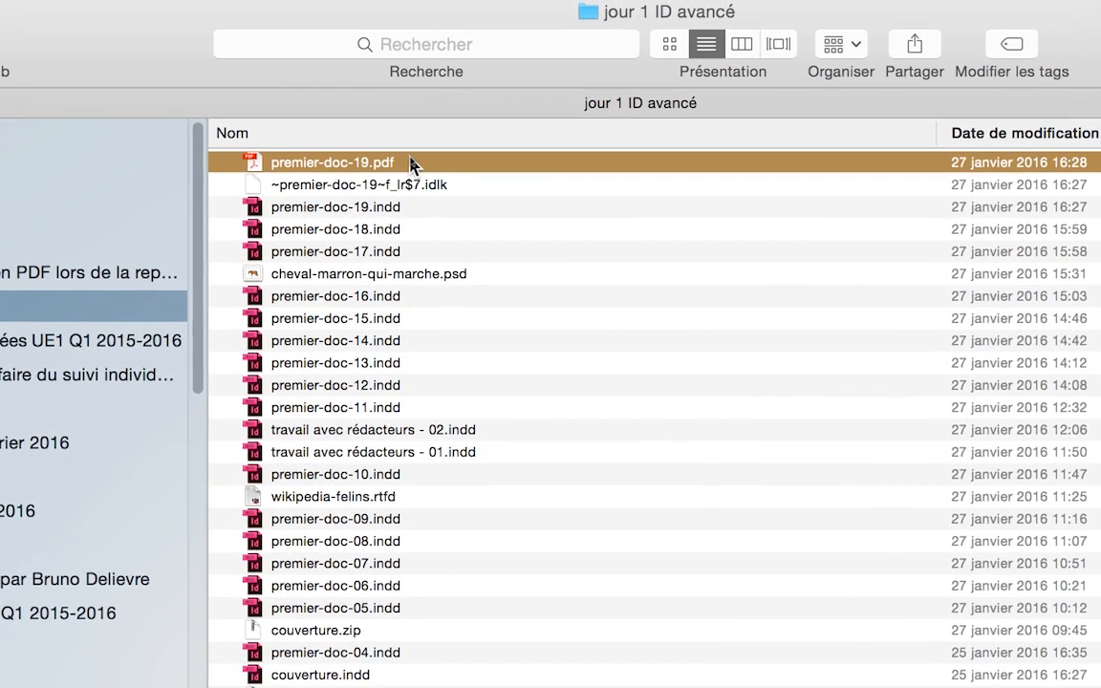
double_click(411, 160)
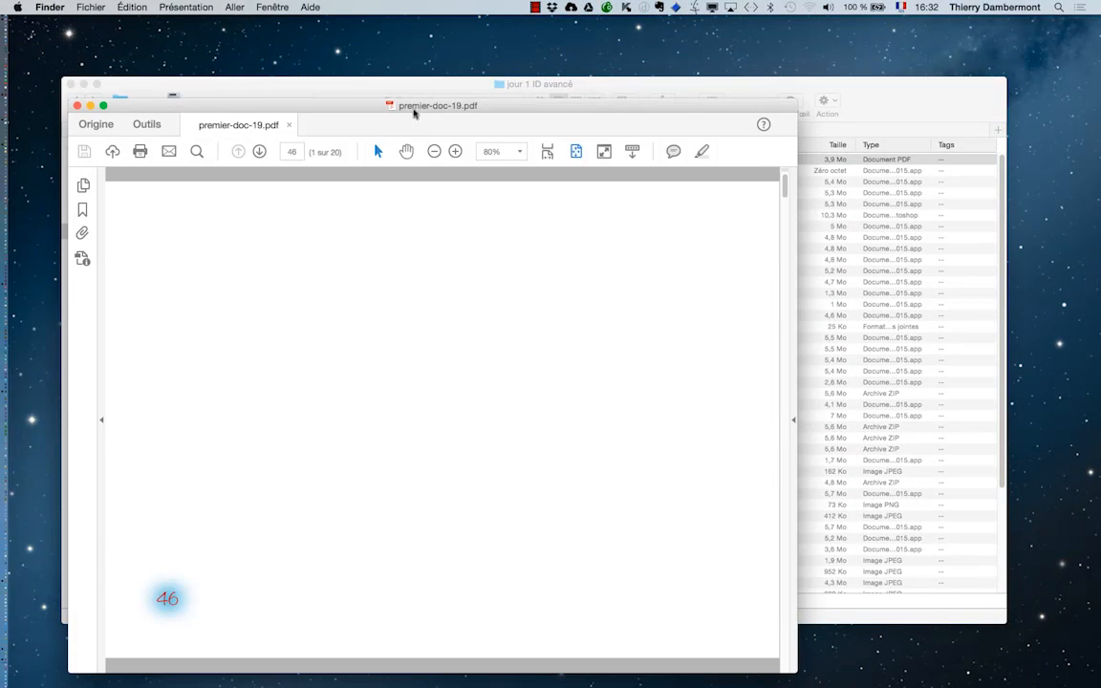
drag(415, 110, 385, 33)
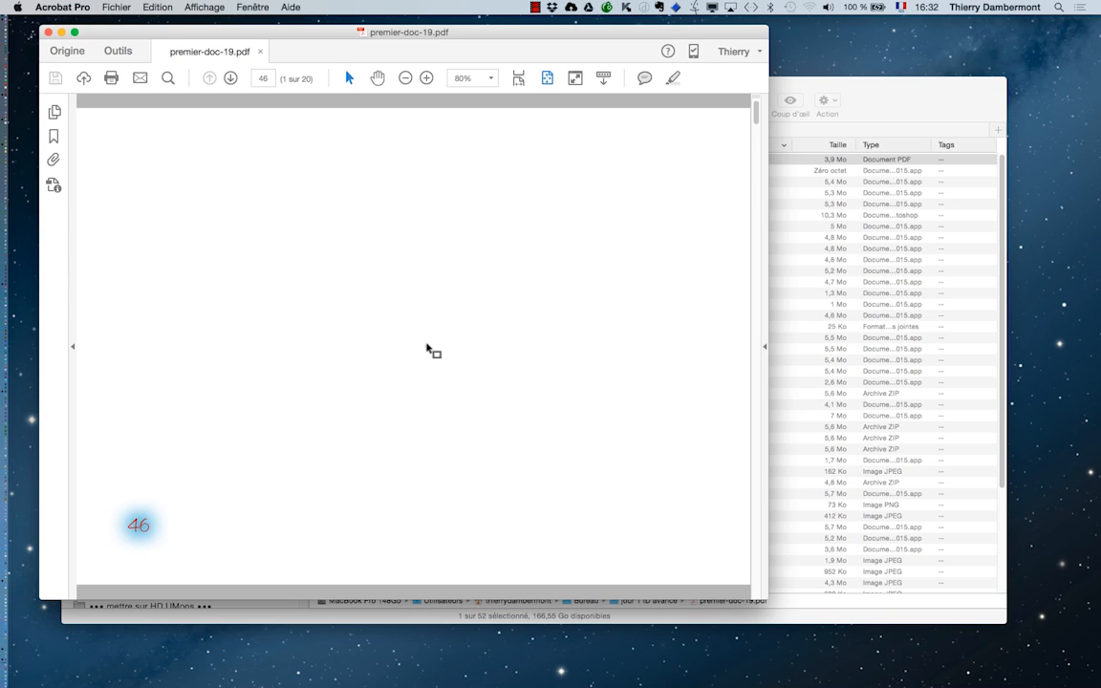
key(super+minus)
key(super+minus)
scroll(428, 355, down, 6)
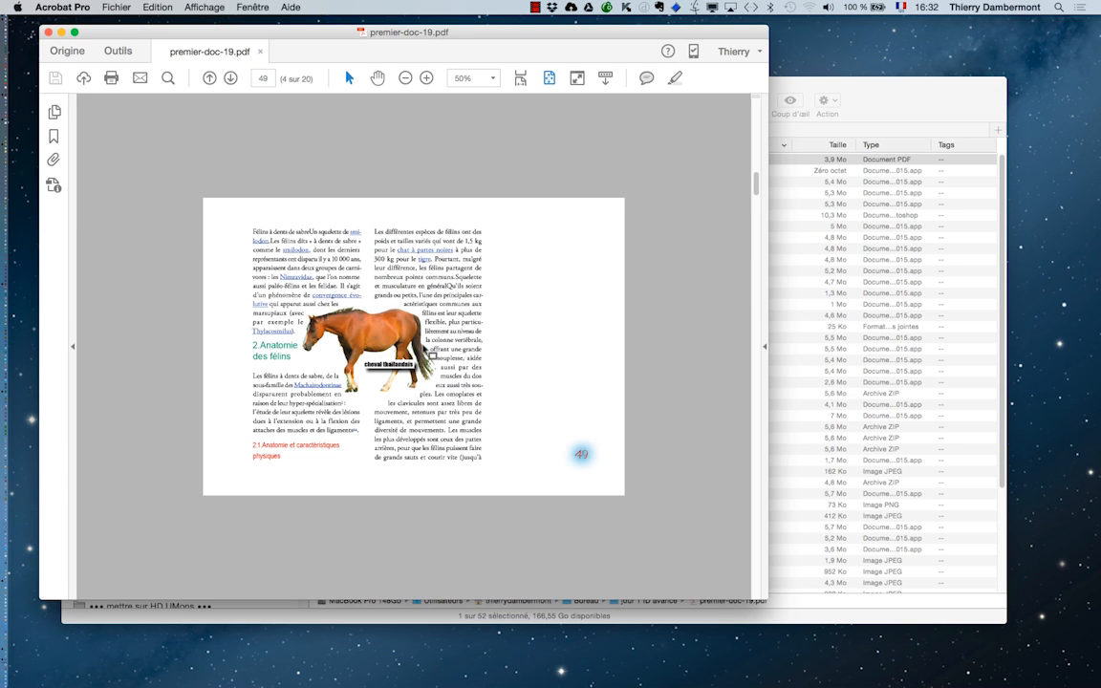
- Return to InDesign and reduce the view to 75 % to find the page number containing "mâchoire"
key(super+Tab)
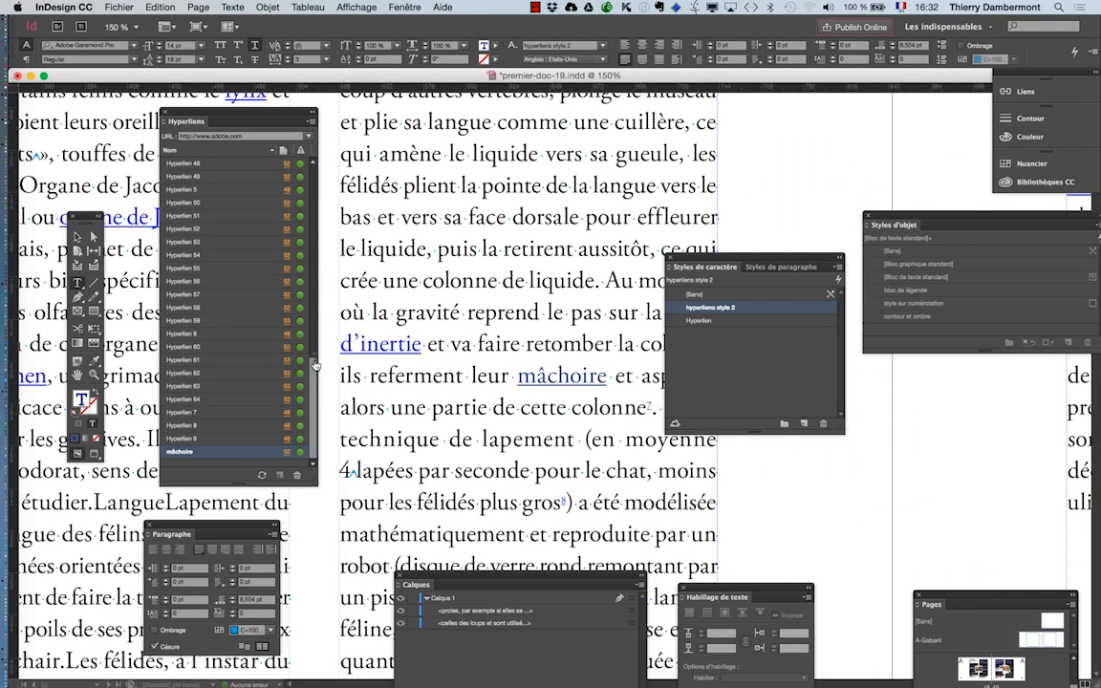
key(super+minus)
key(super+minus)
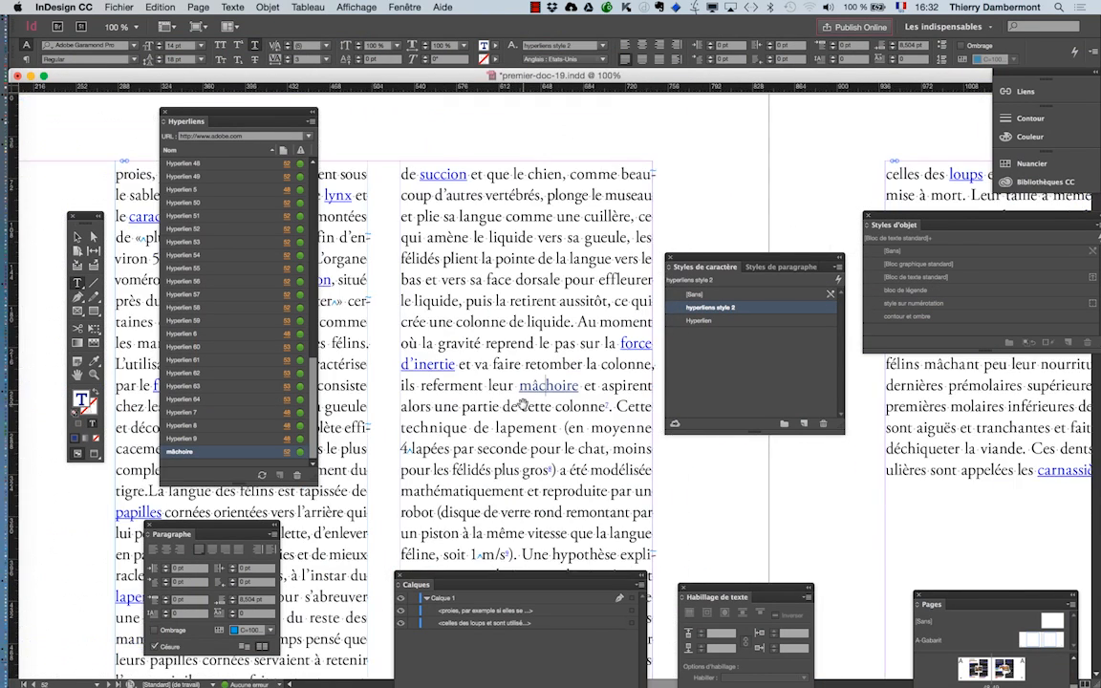
key(super+minus)
key(Escape)
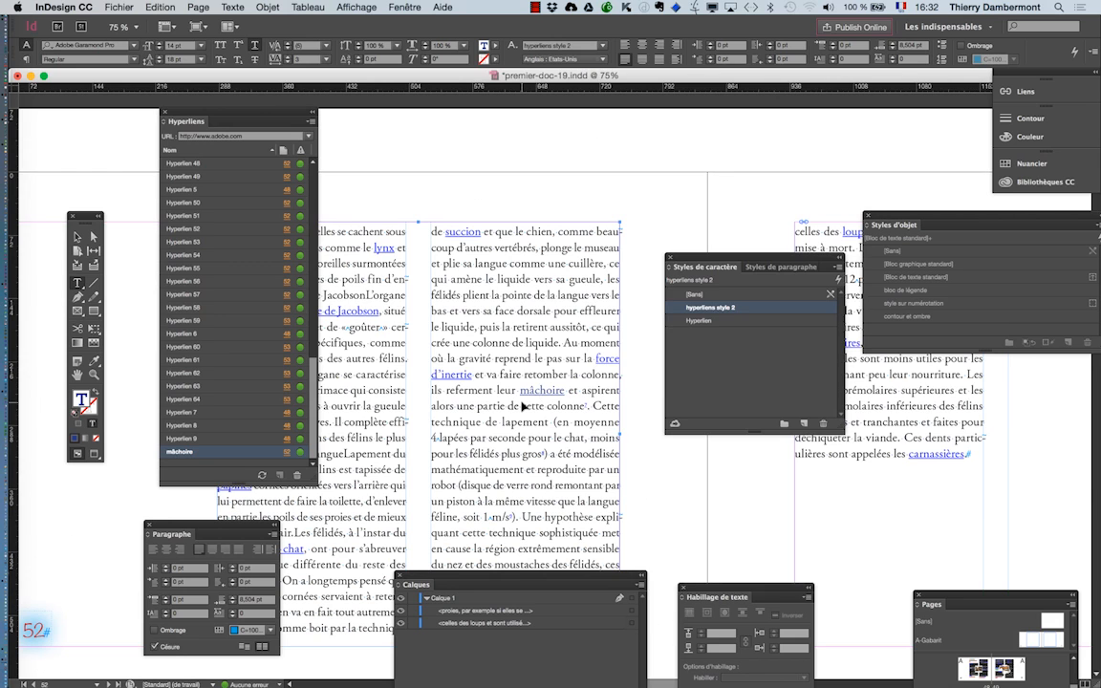
- Switch back to Acrobat, examine the "mâchoire" link on page 52 at 400 % and hide the other applications
key(super+Tab)
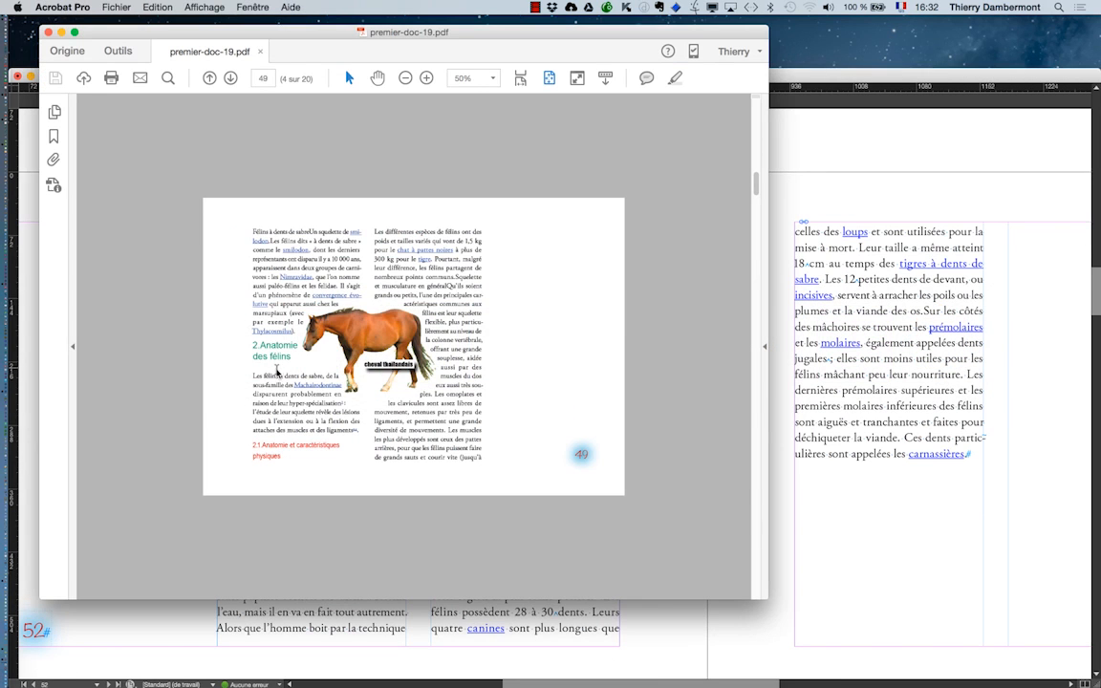
scroll(296, 375, down, 6)
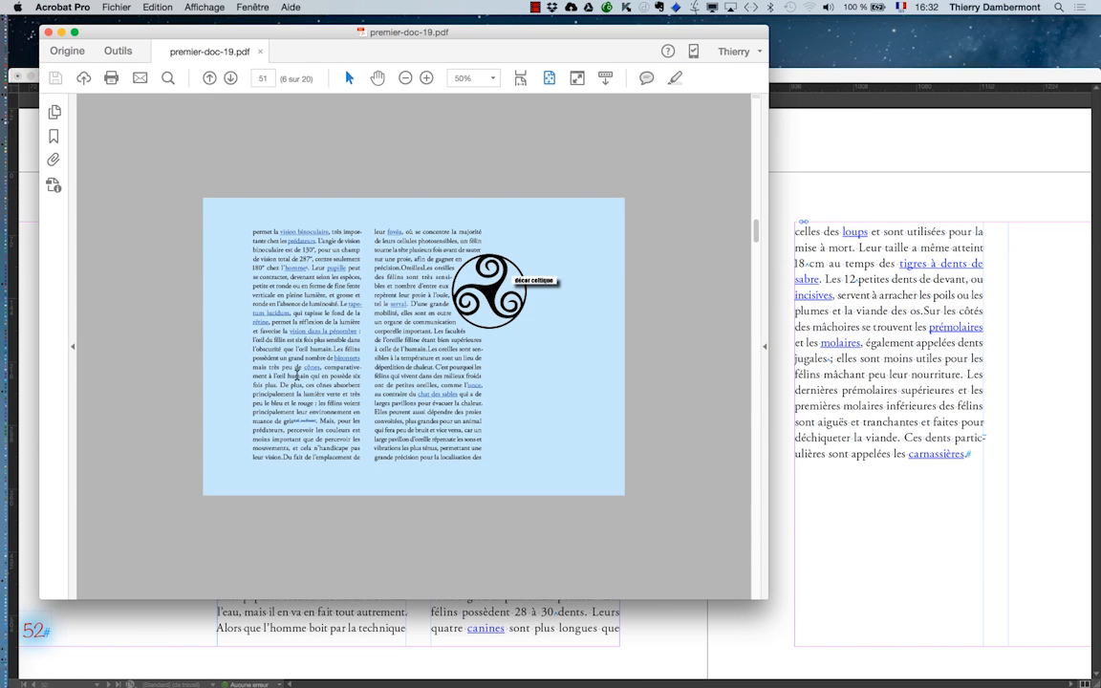
scroll(296, 375, down, 3)
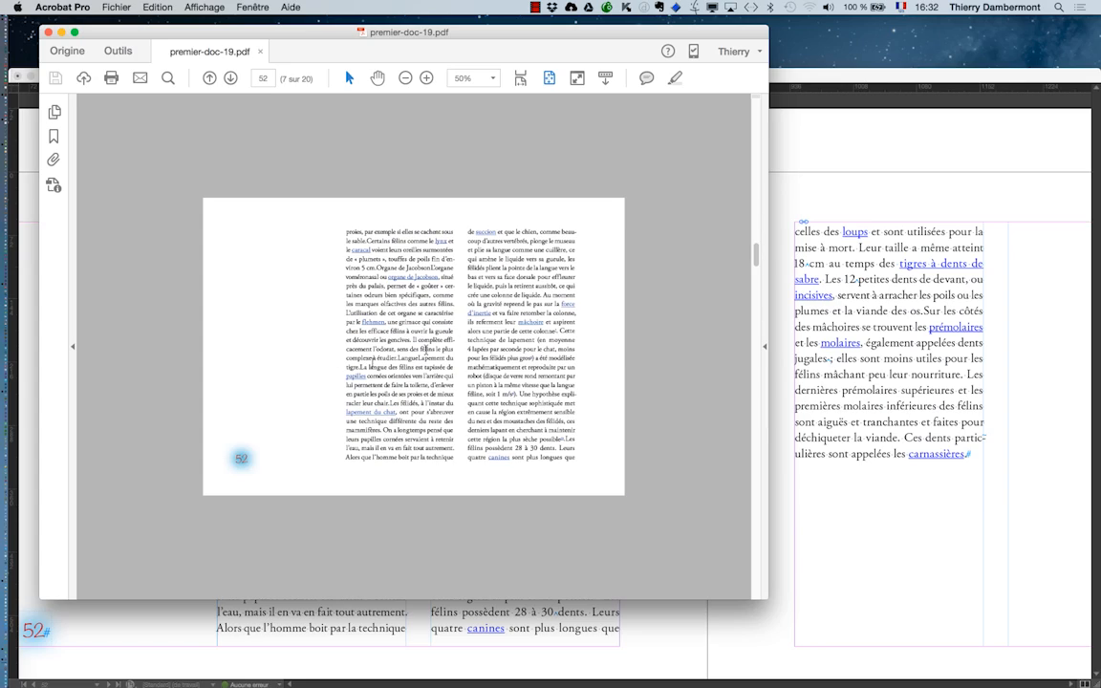
key(super+equal)
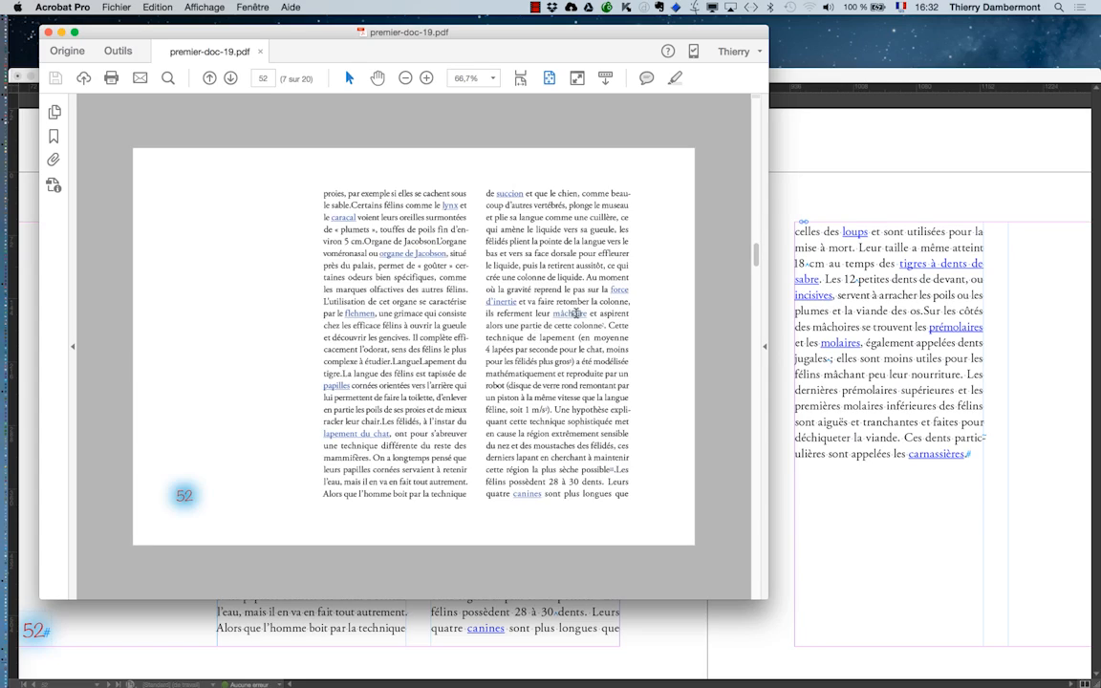
scroll(576, 313, up, 6)
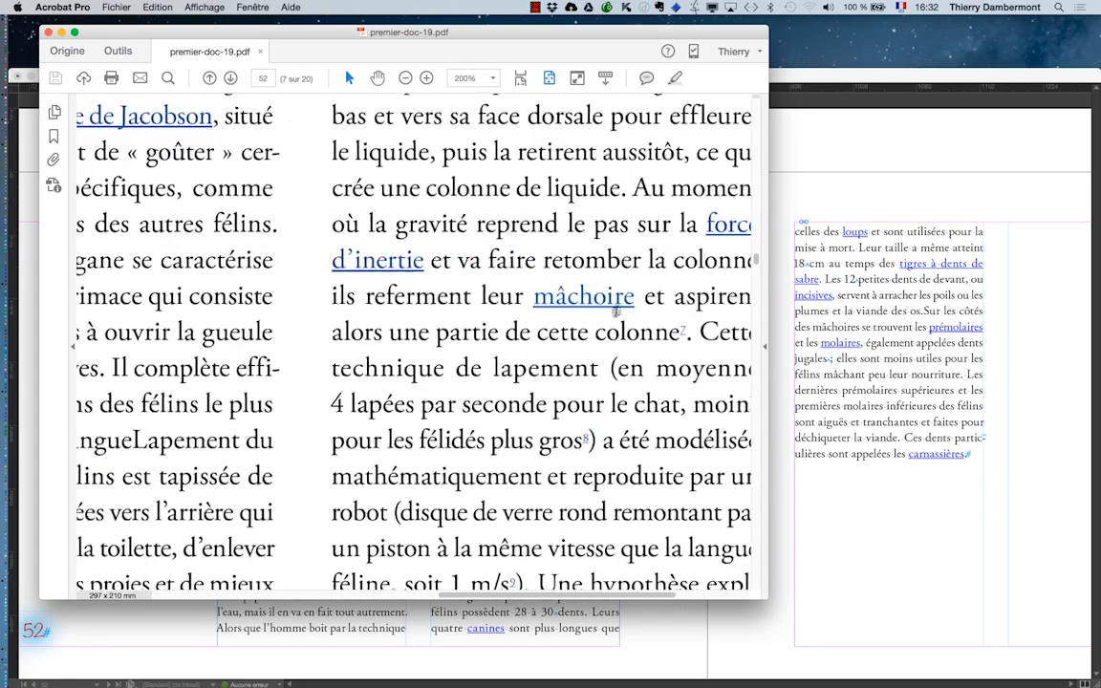
scroll(616, 310, up, 4)
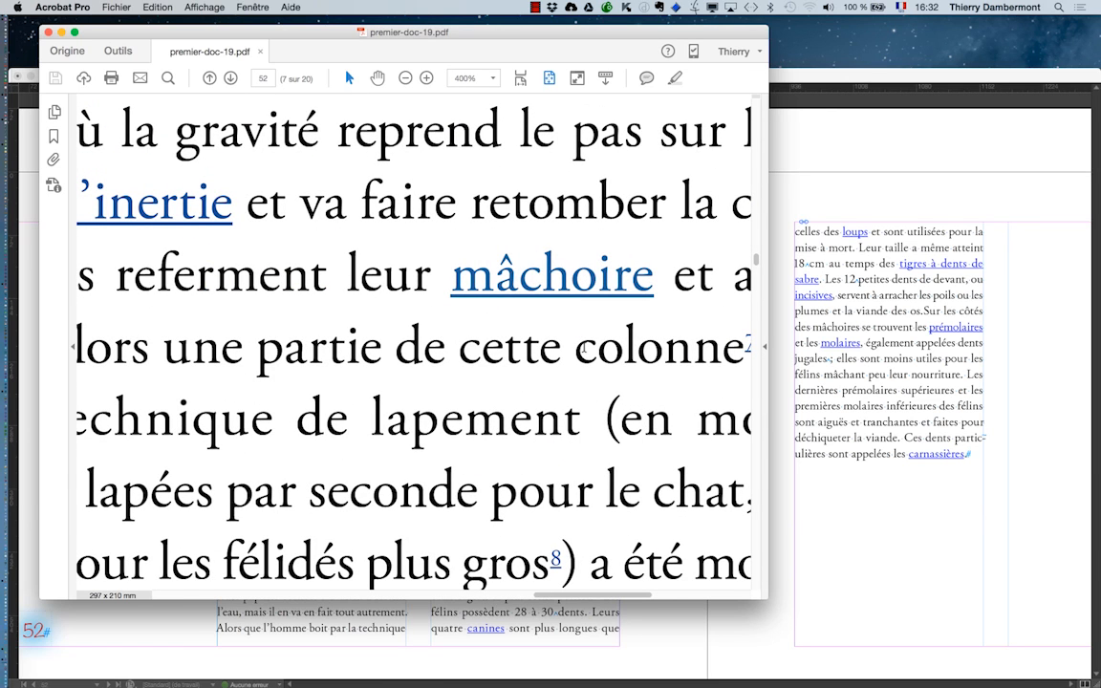
key(super+alt+h)
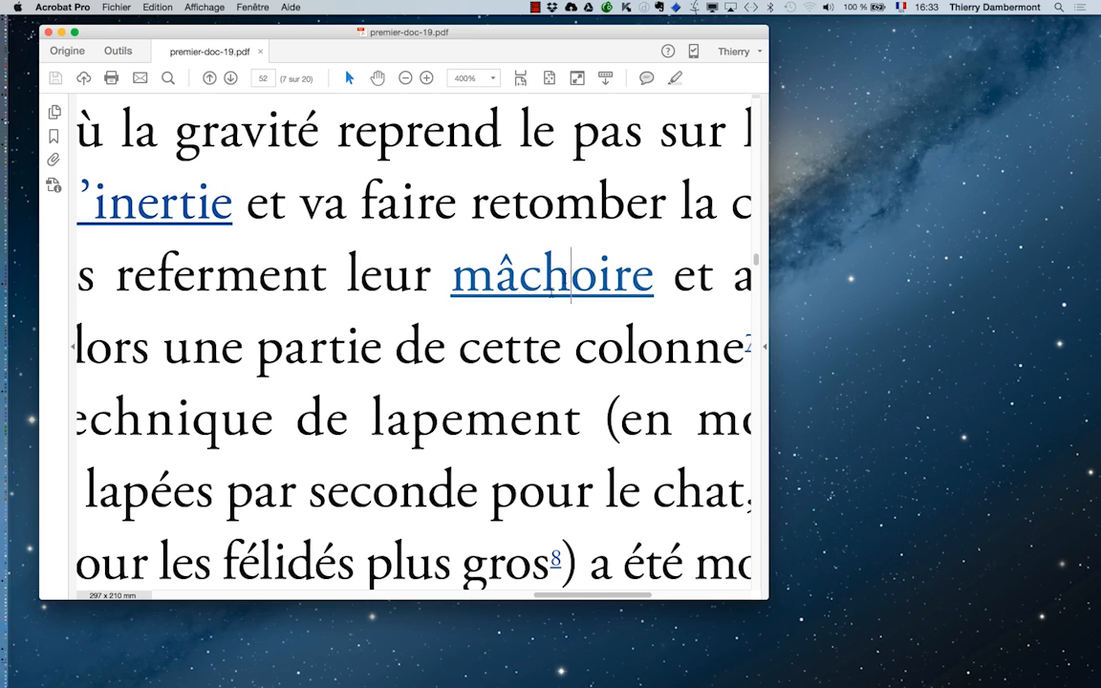
- Test the "mâchoire" link in the print PDF, check the file in Finder and return to InDesign
click(512, 279)
key(super+Tab)
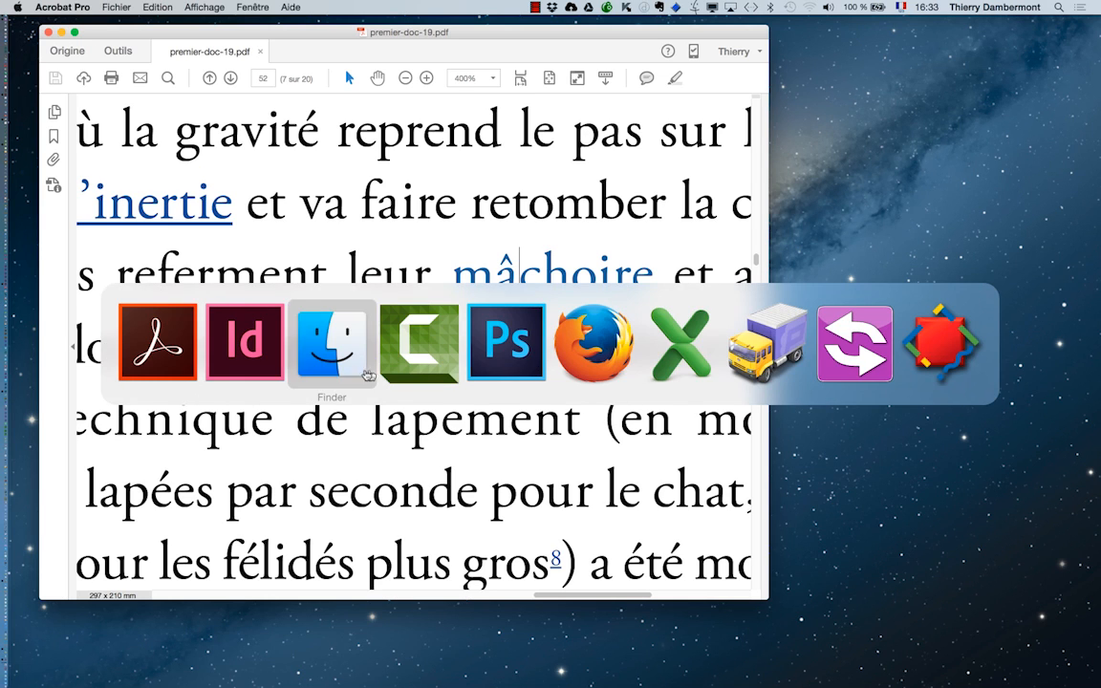
click(269, 359)
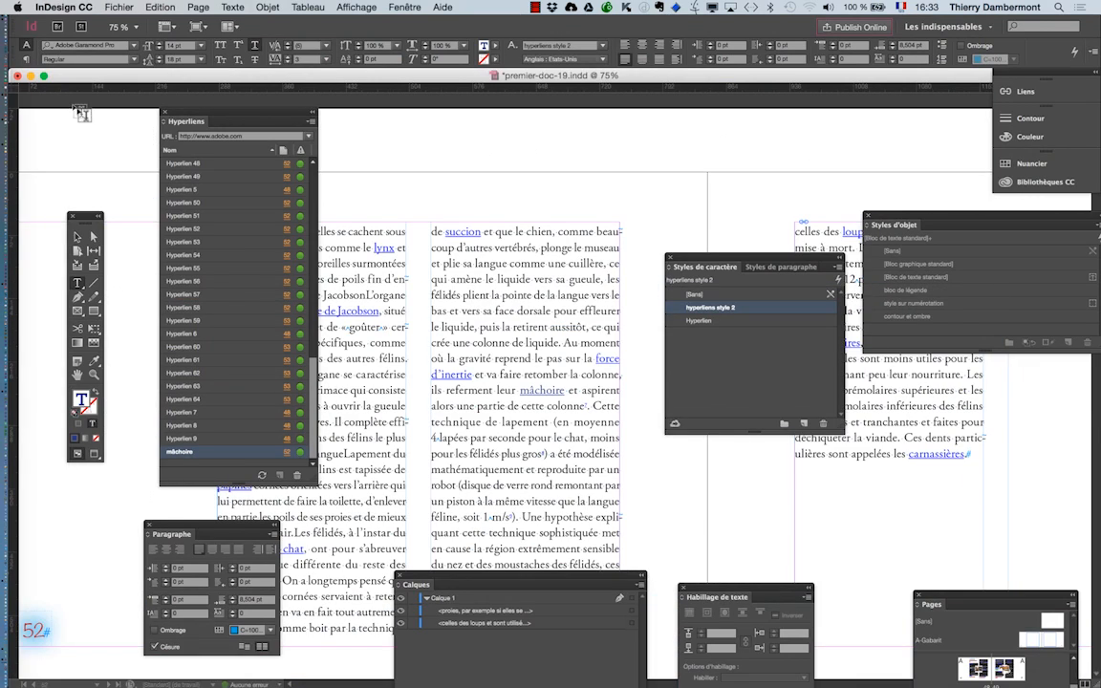
key(super+Tab)
key(super+Tab)
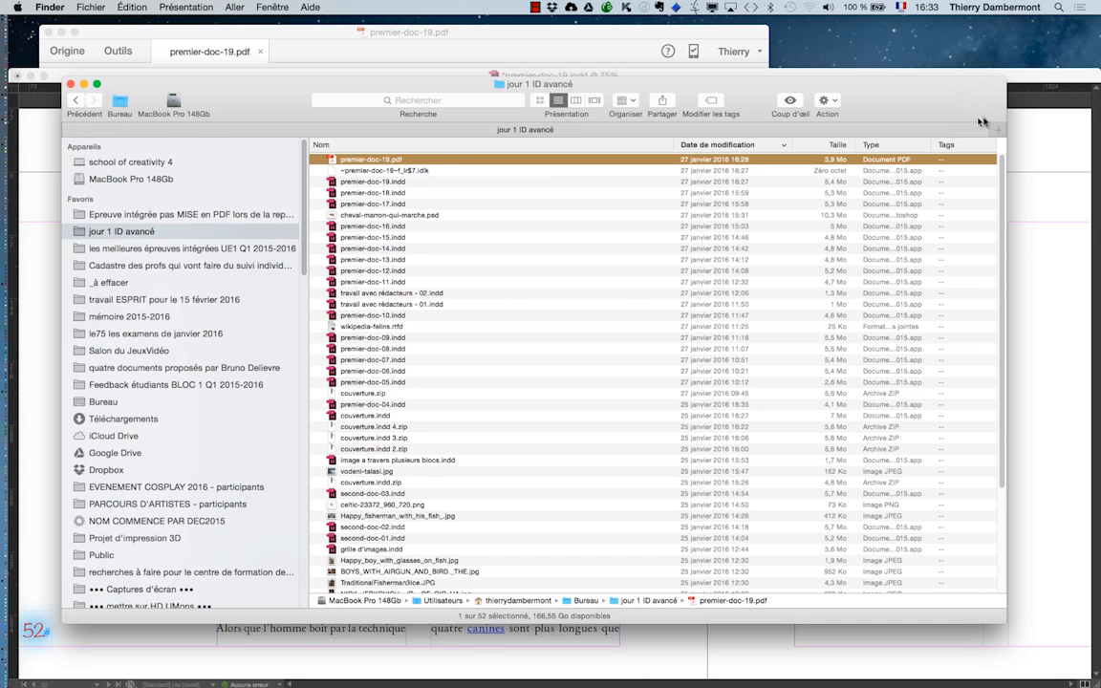
click(1032, 84)
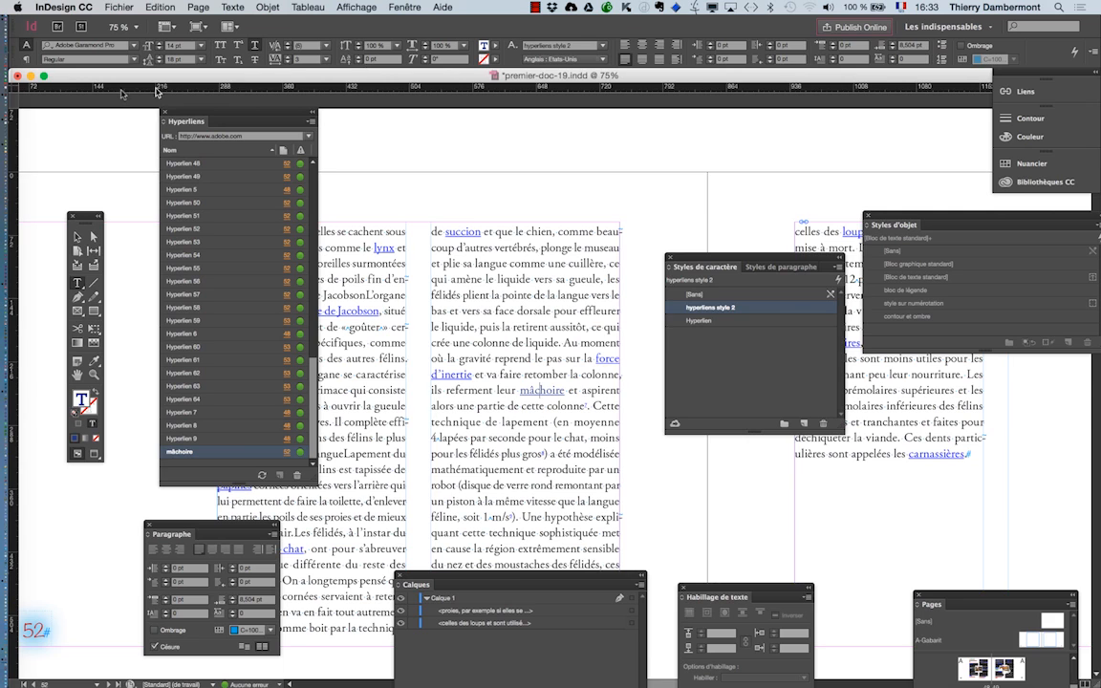
- Switch to Acrobat, close premier-doc-19.pdf and return to the InDesign document
key(super+Tab)
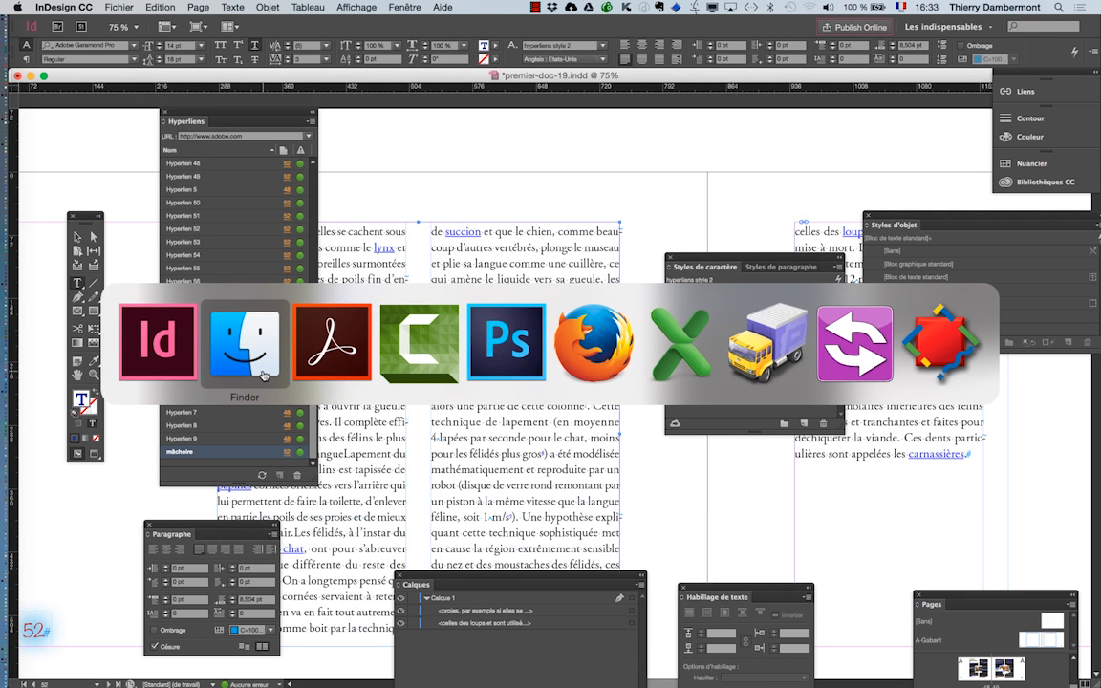
click(324, 373)
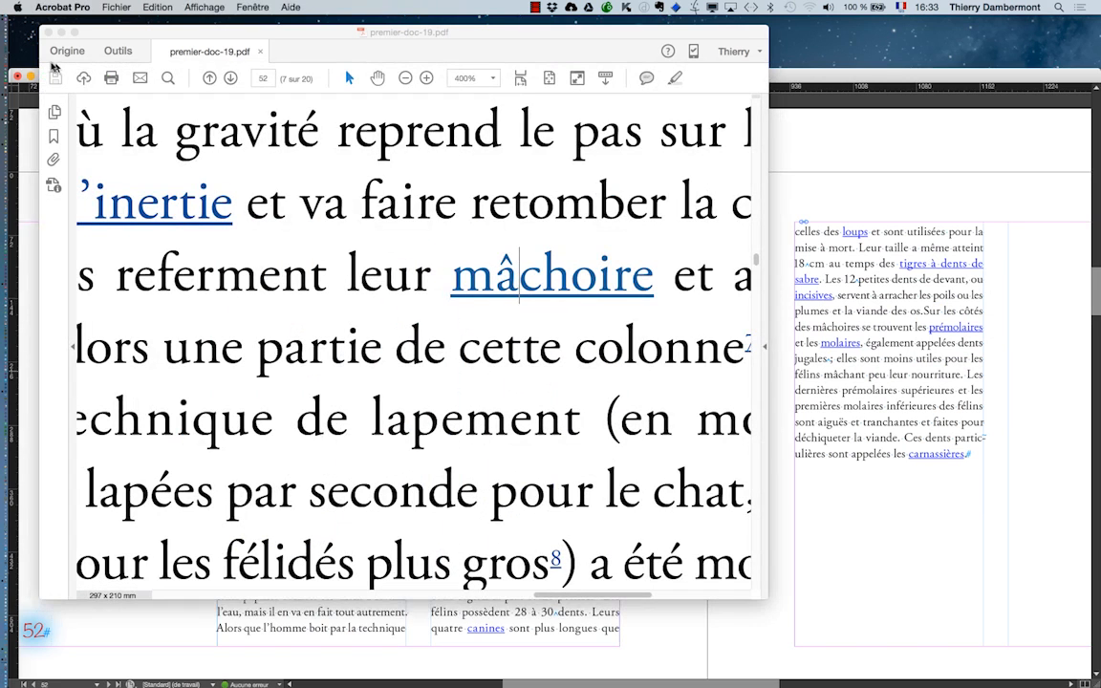
click(49, 34)
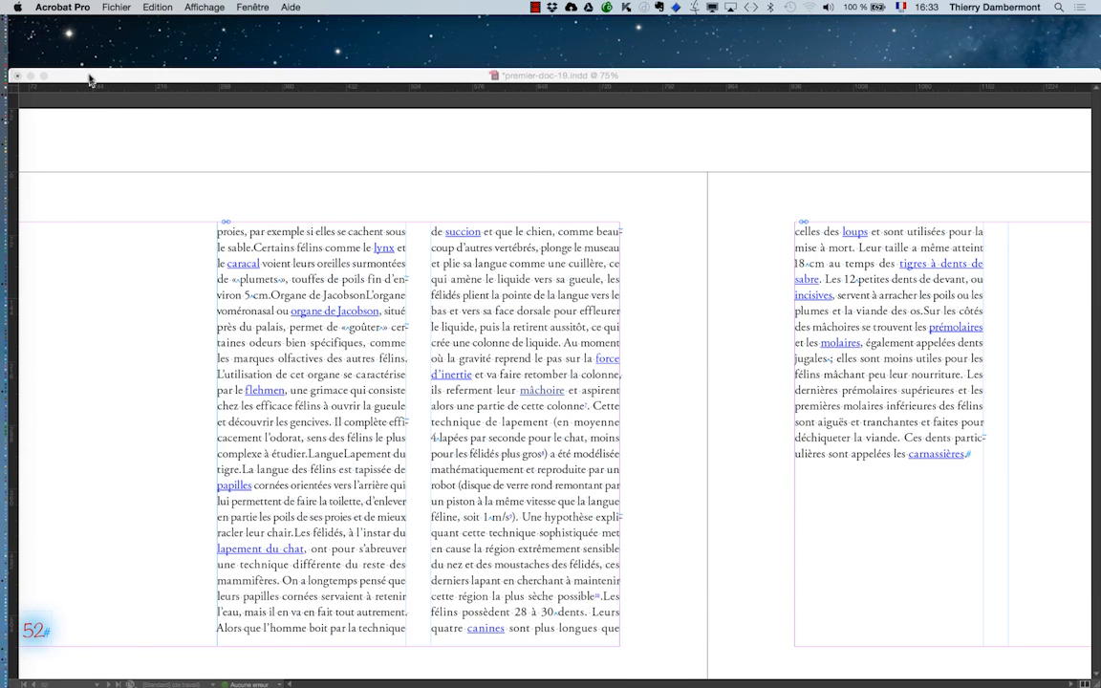
click(89, 81)
click(87, 8)
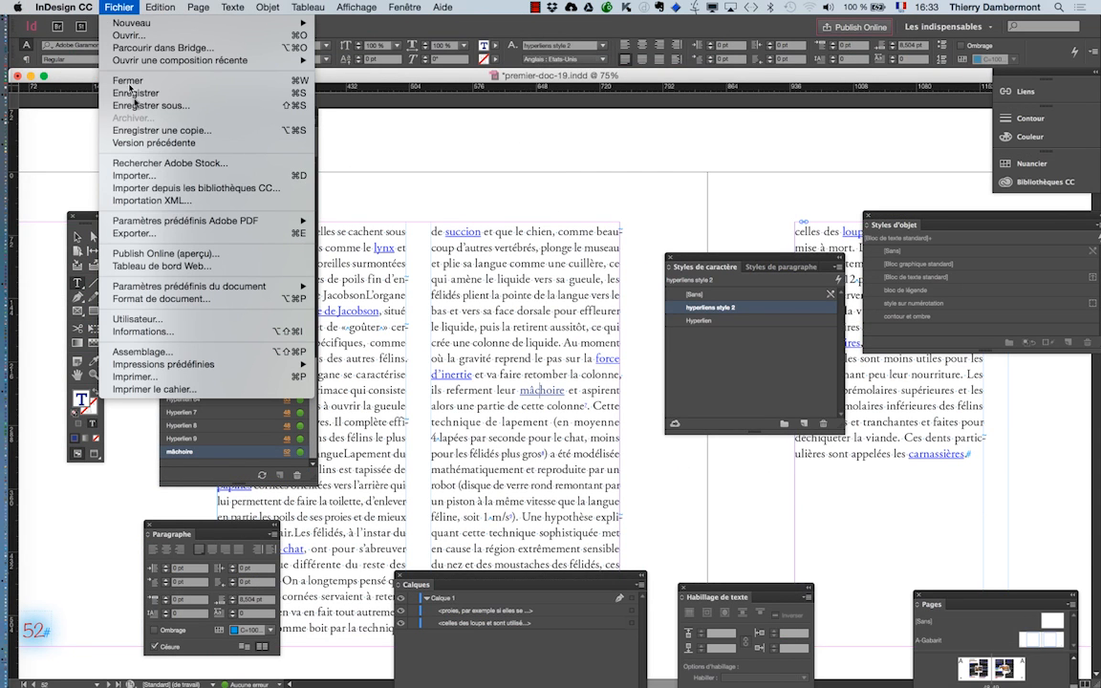
click(166, 233)
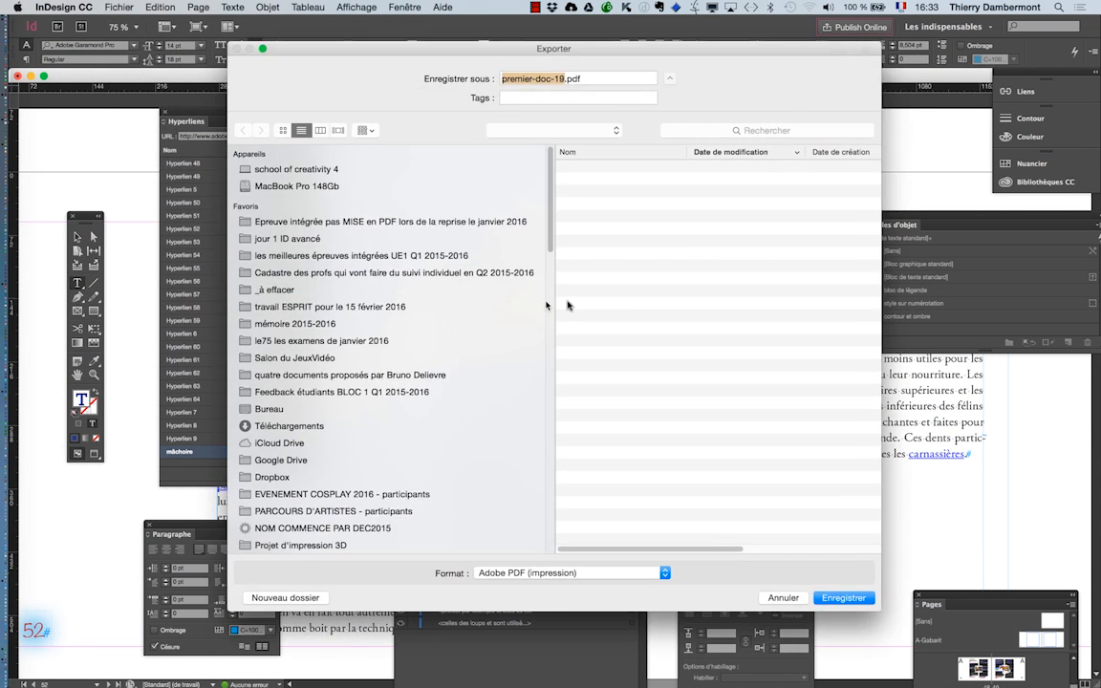
click(843, 592)
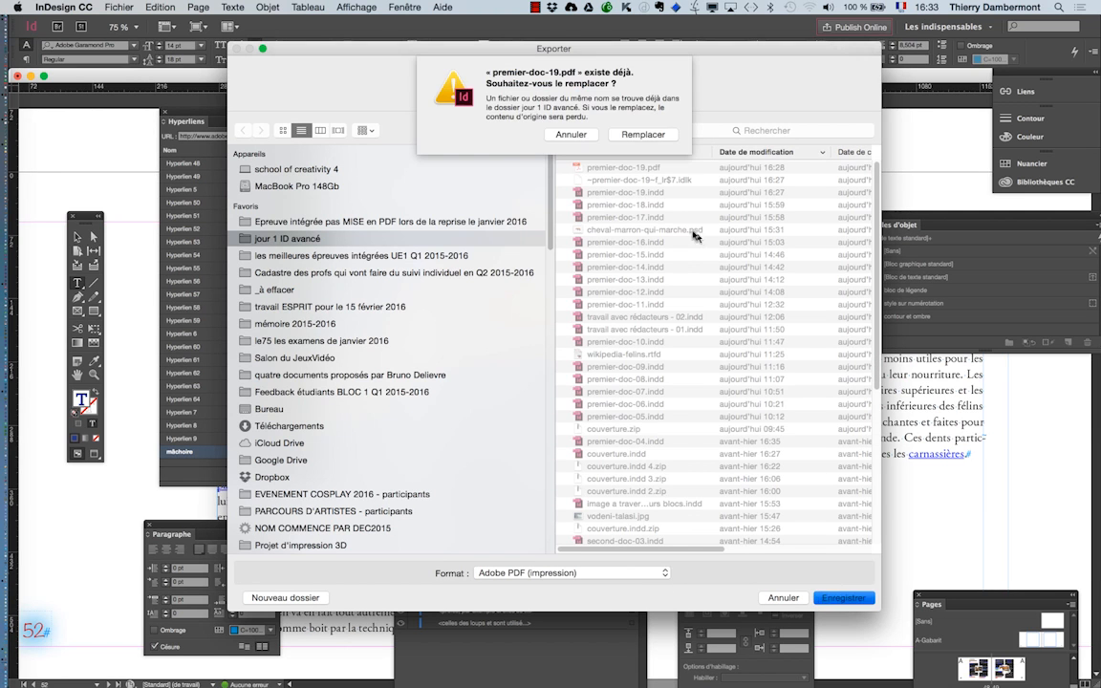
click(643, 134)
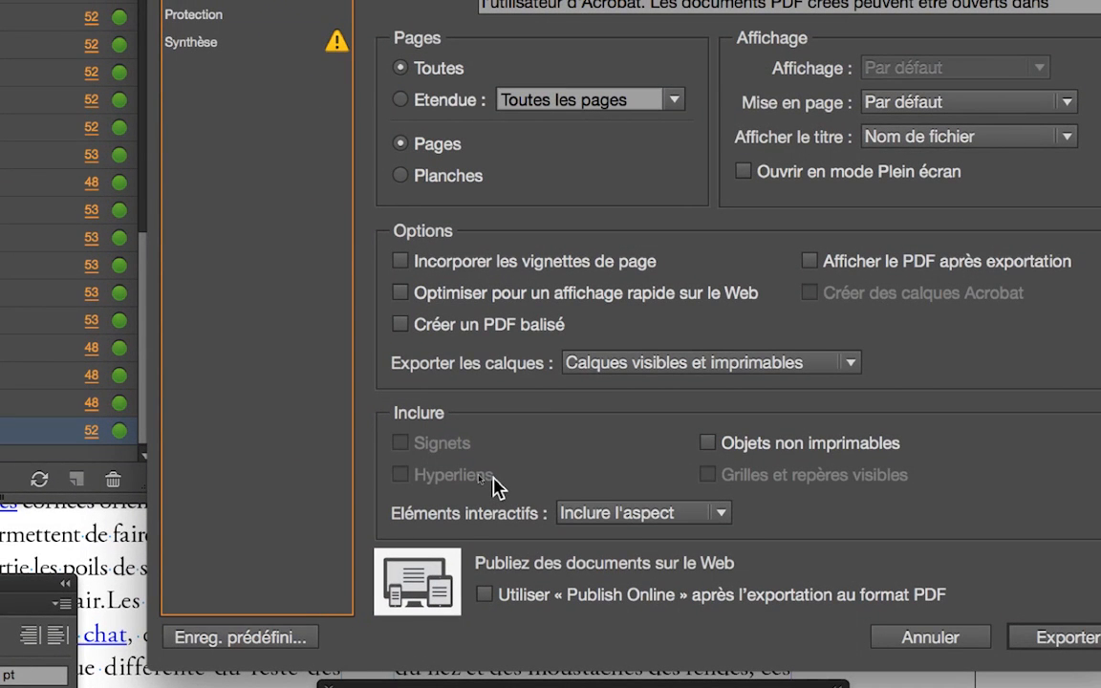
key(alt)
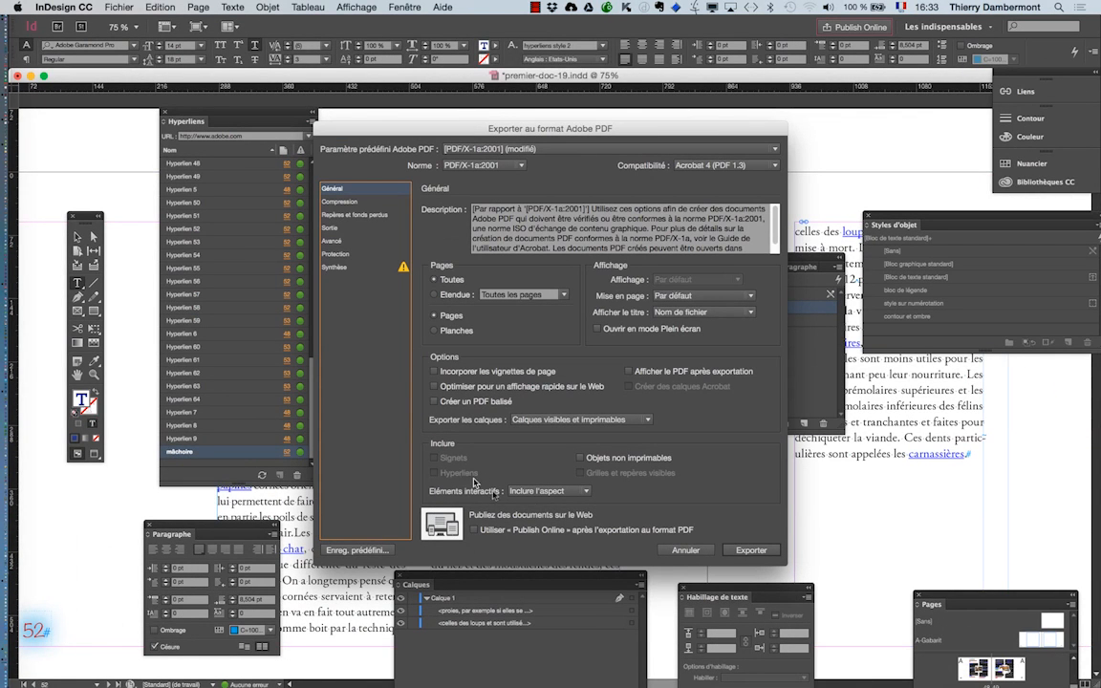
click(650, 374)
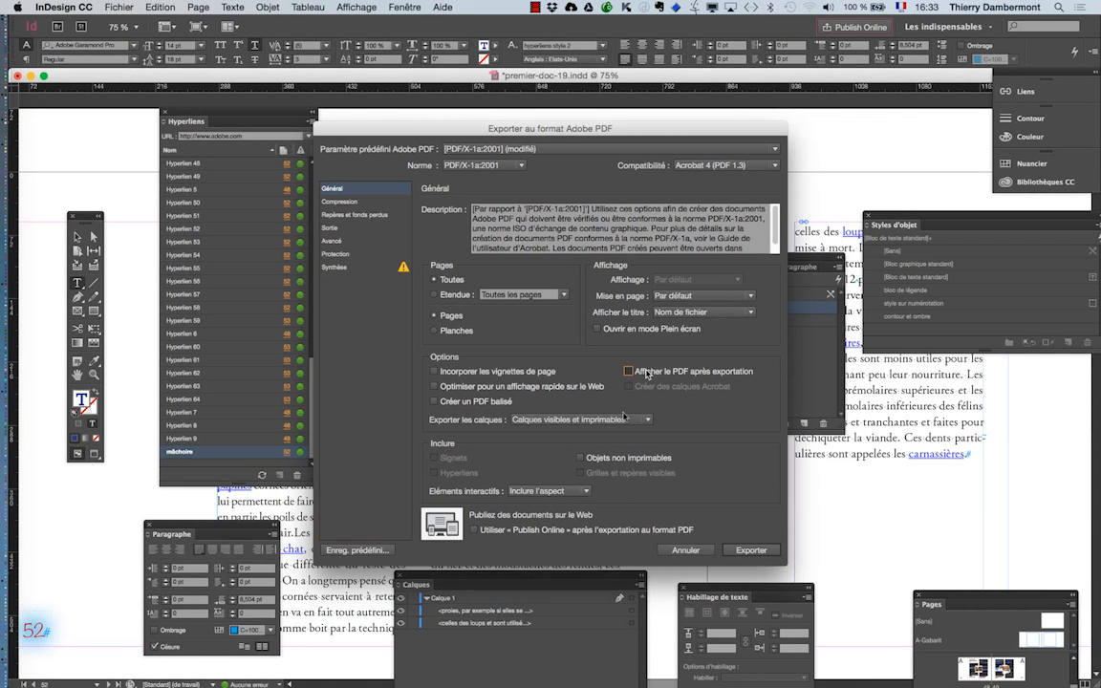
click(545, 490)
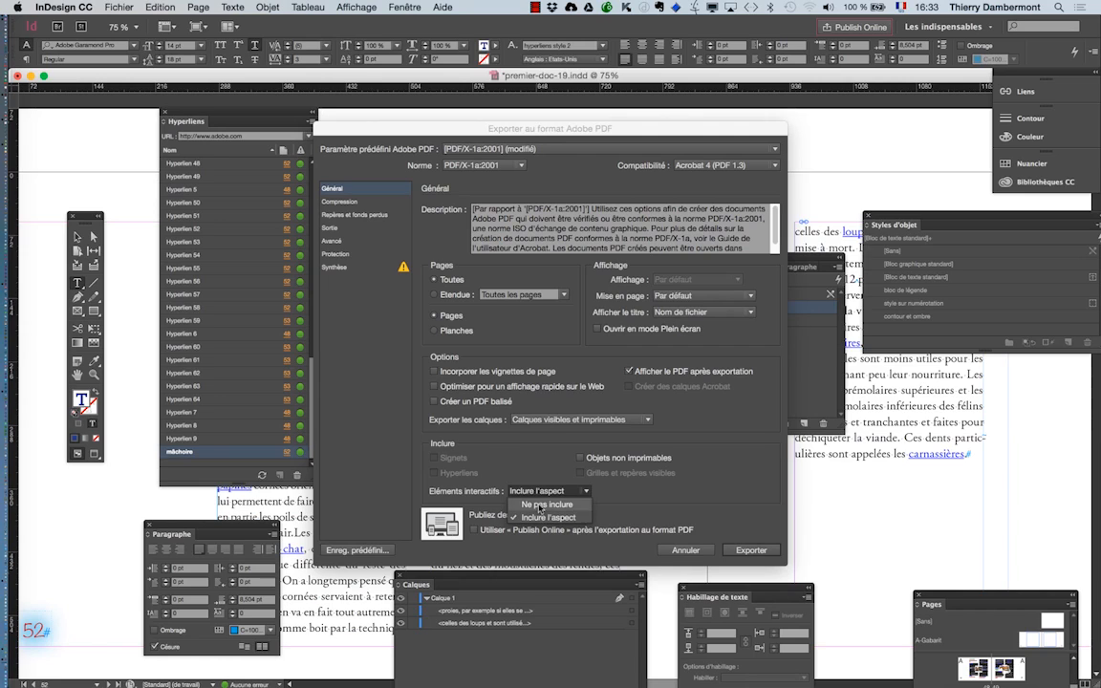
click(520, 504)
click(548, 490)
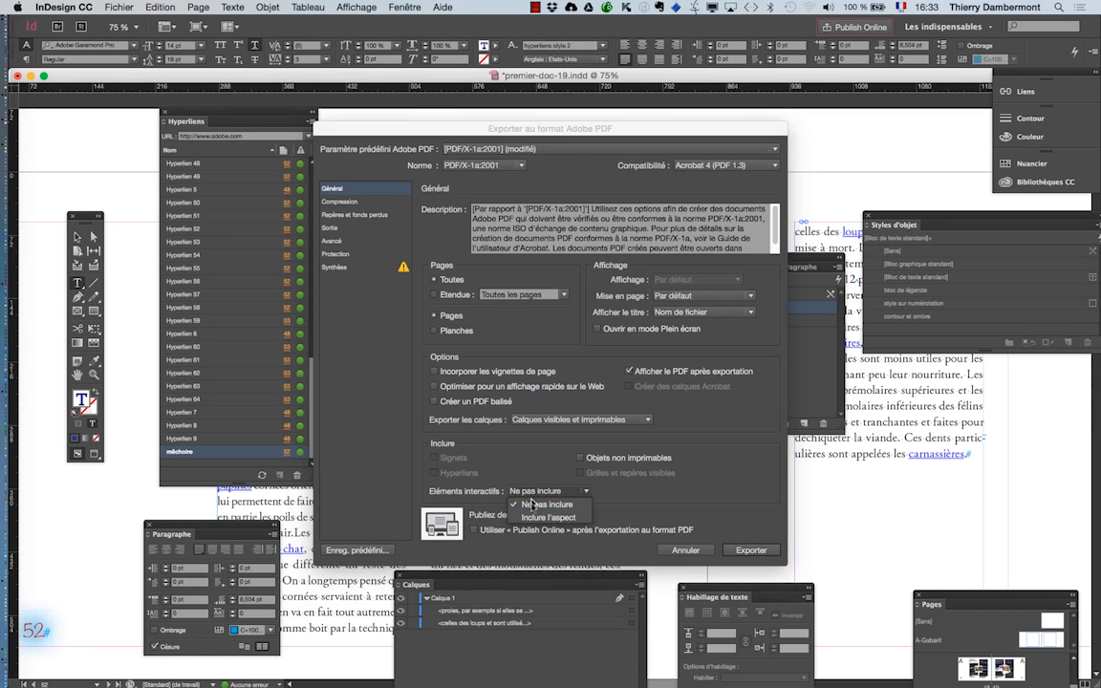
click(531, 507)
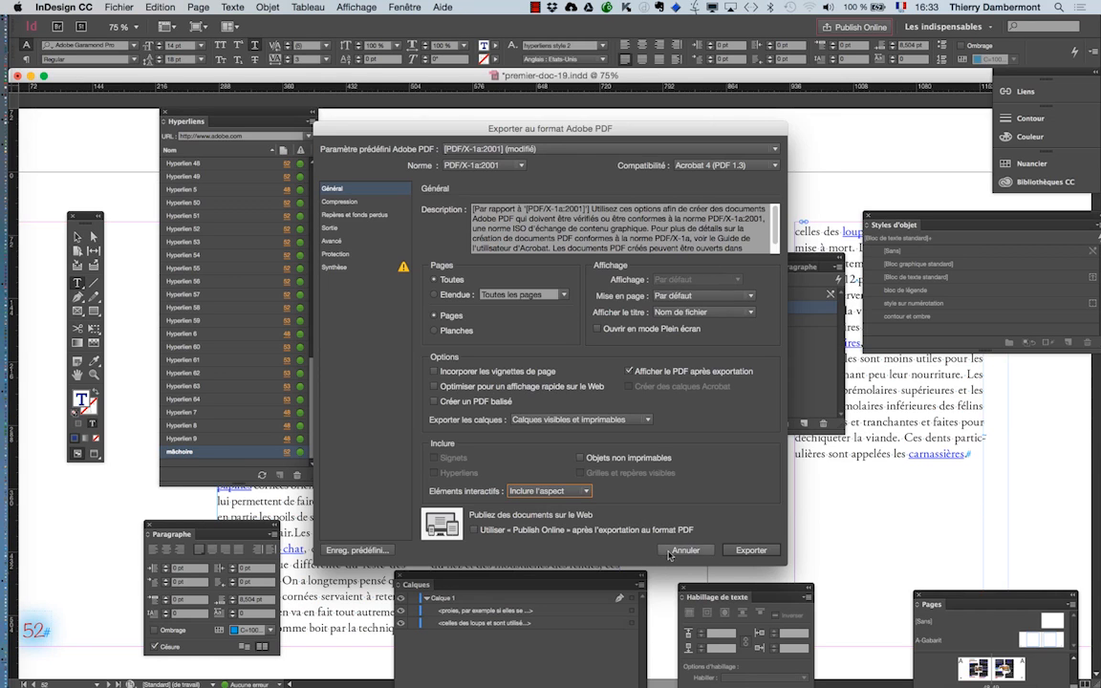
key(Escape)
- Start exporting the document as premier-doc-19.pdf in the Adobe PDF (interactif) format, replacing the existing file in "jour 1 ID avancé"
click(107, 7)
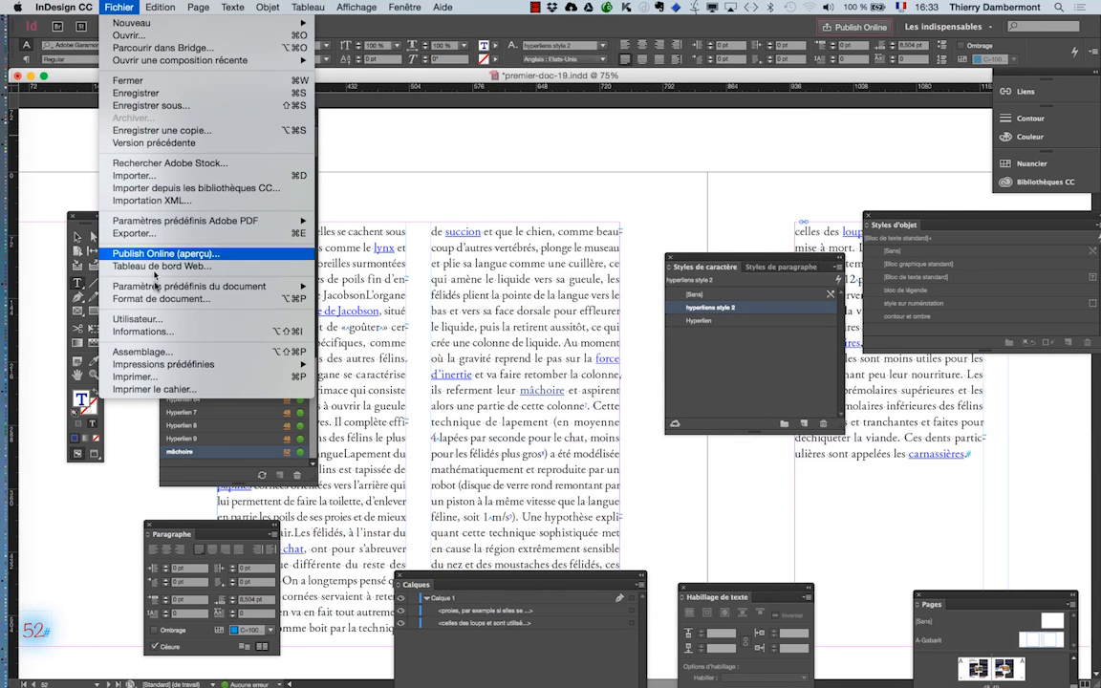
click(139, 233)
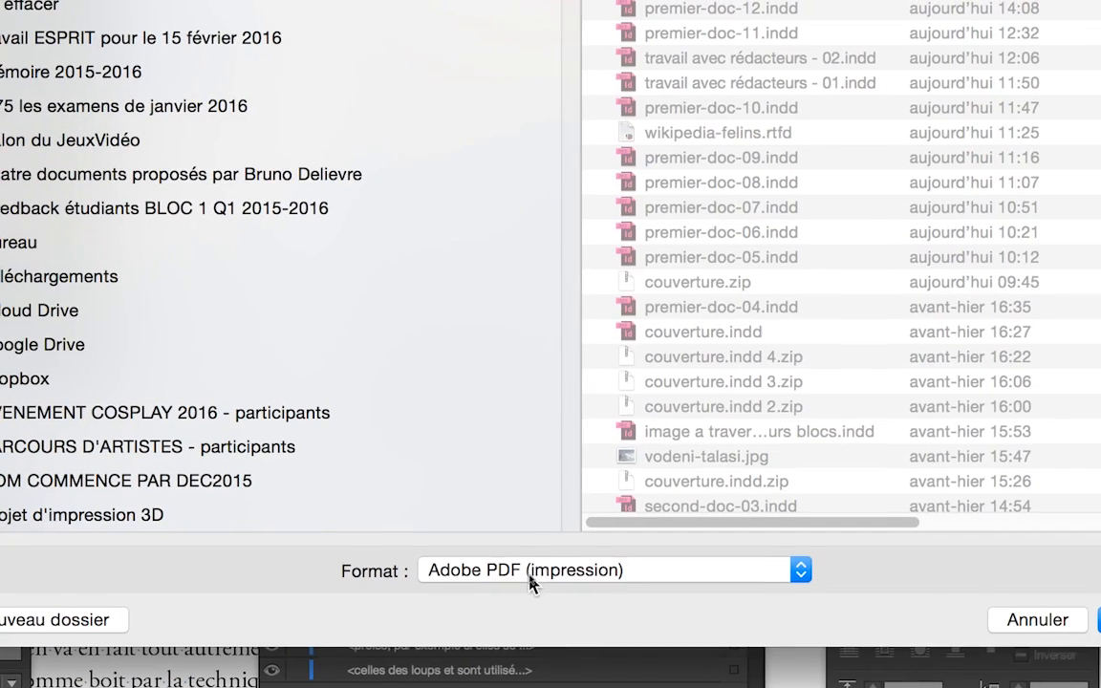
click(531, 576)
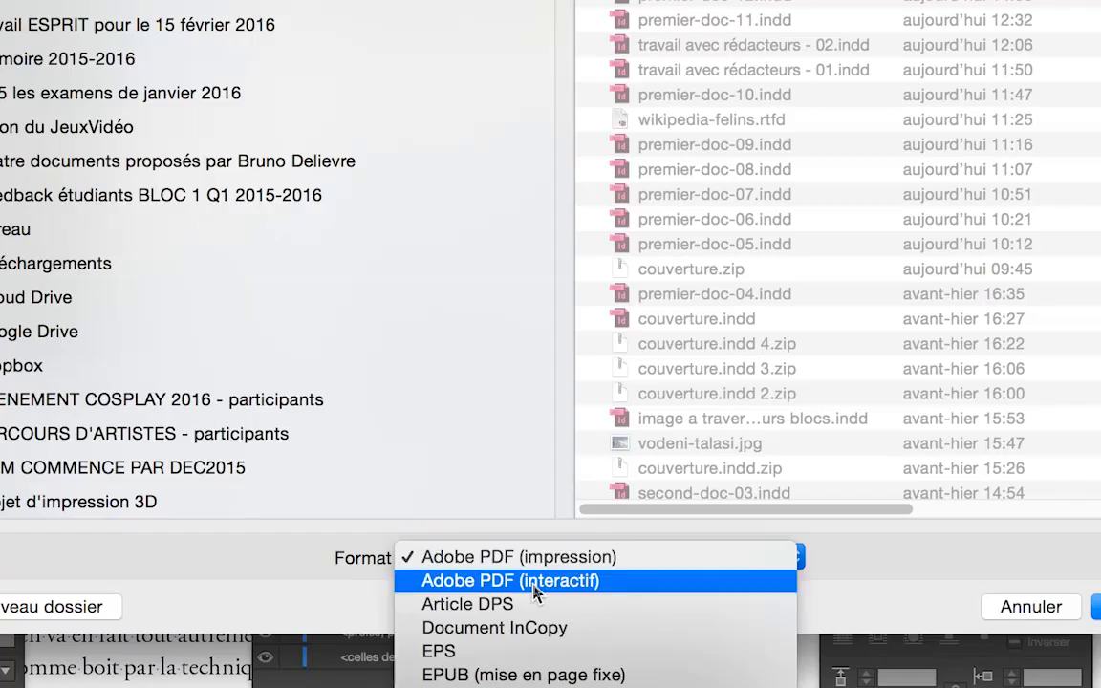
click(535, 581)
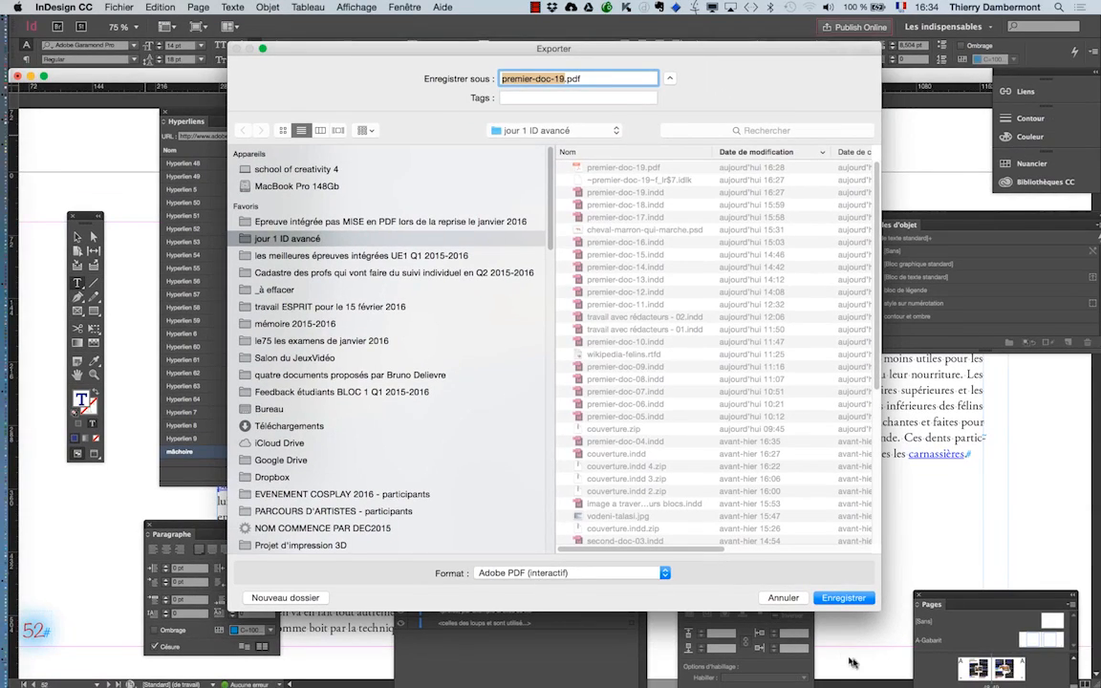
click(843, 599)
click(643, 202)
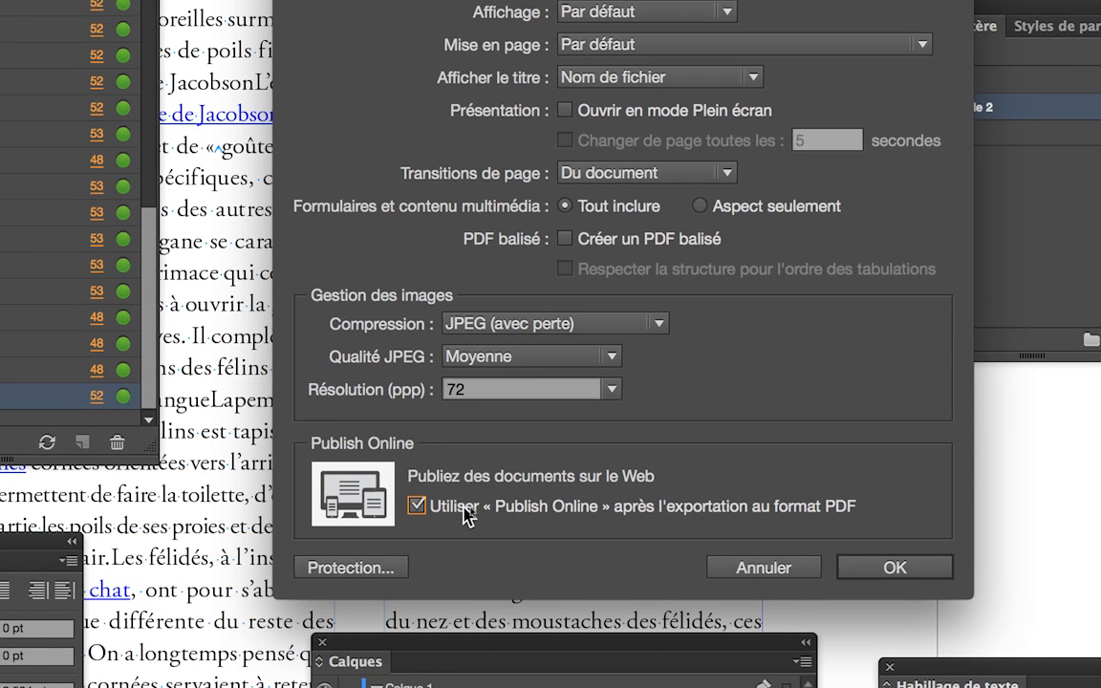
- Complete the interactive PDF export with Publish Online enabled and publish all pages under the title premier-doc-19
key(alt)
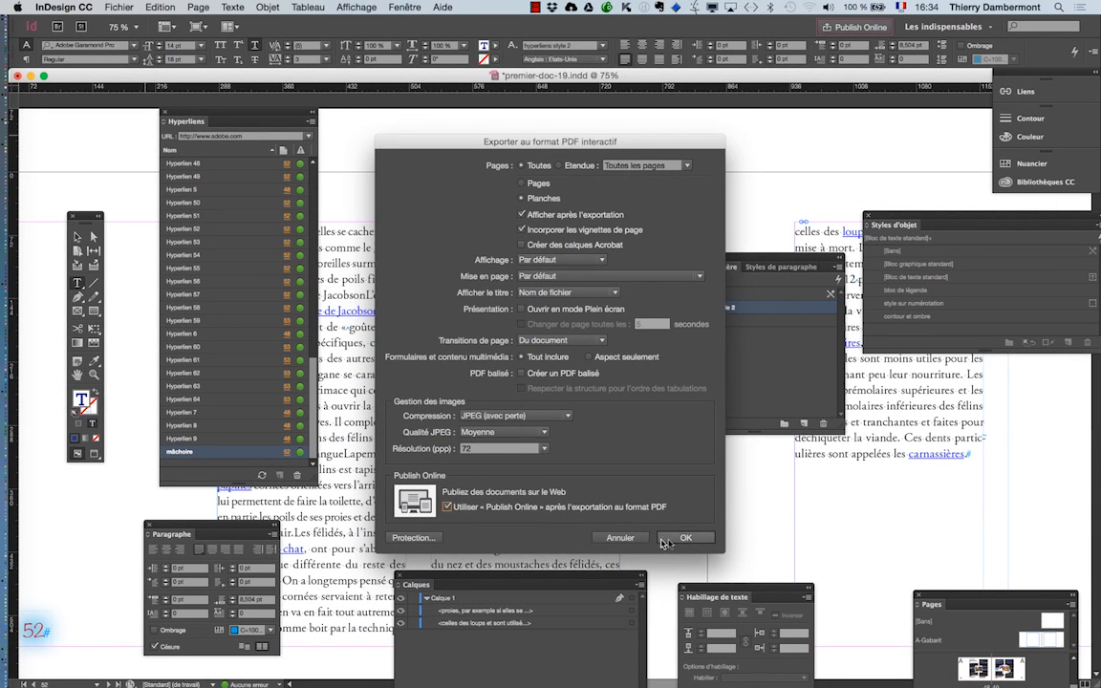
click(868, 571)
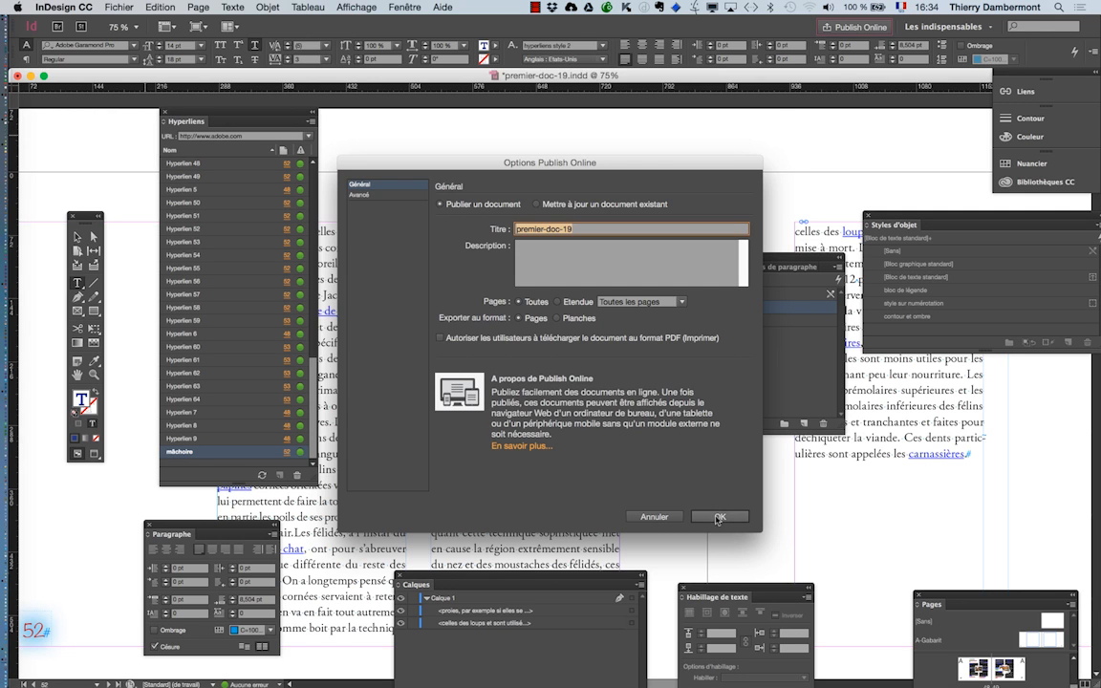
click(715, 511)
- Switch to Finder, open the new premier-doc-19.pdf in Acrobat and hide the other applications
key(super+Tab)
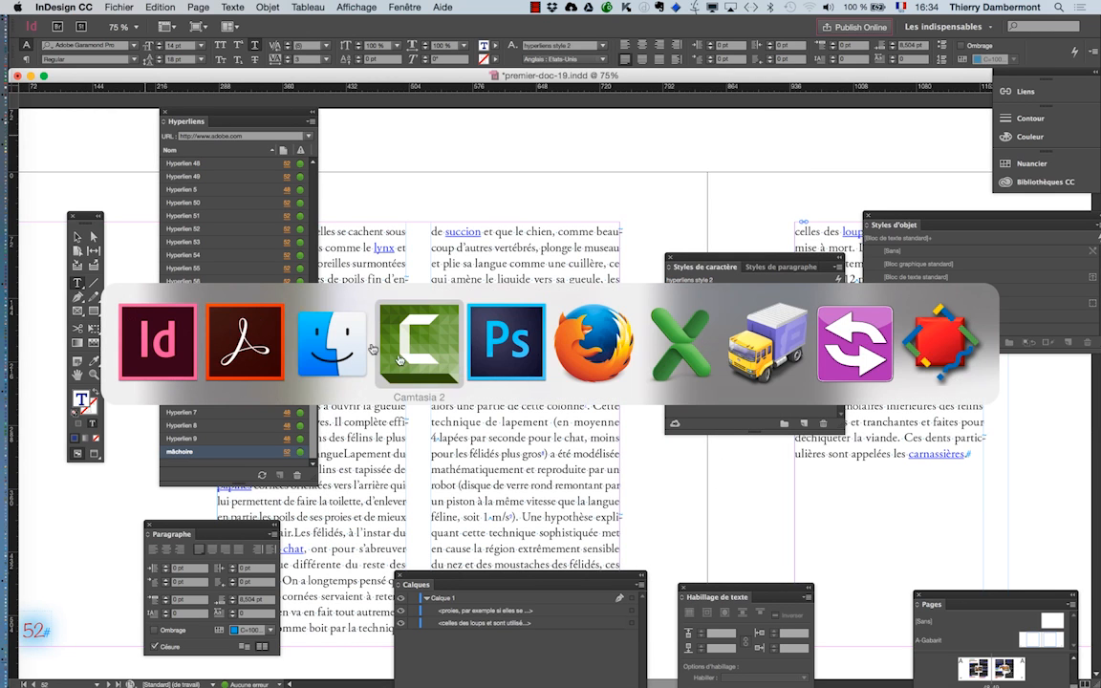
click(352, 346)
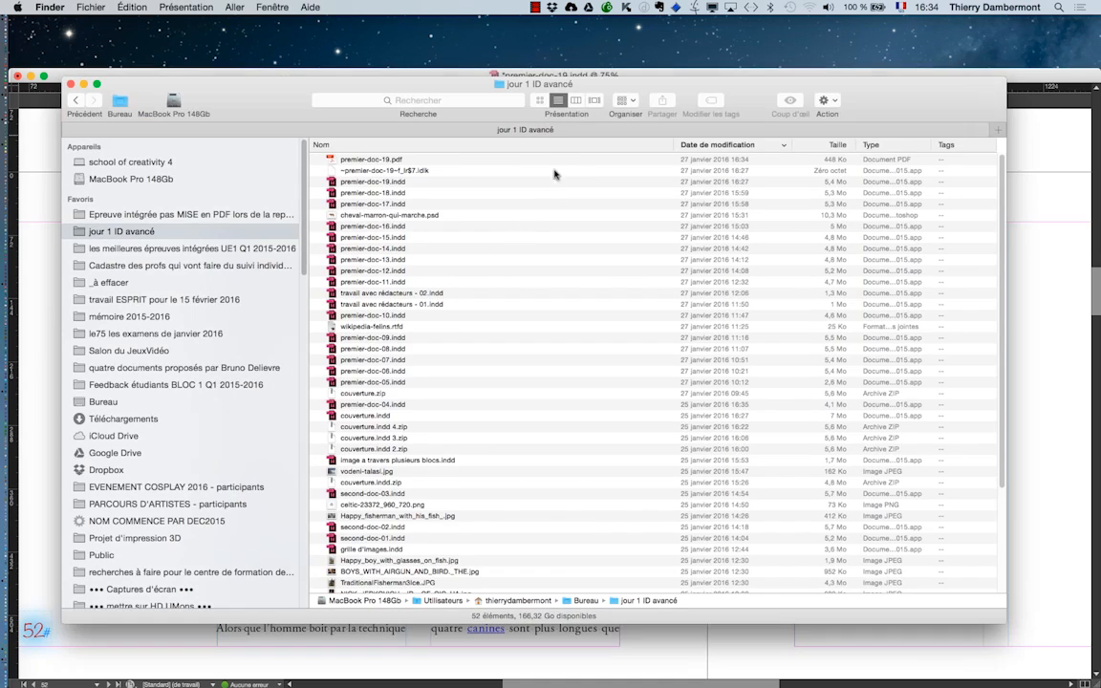
double_click(358, 160)
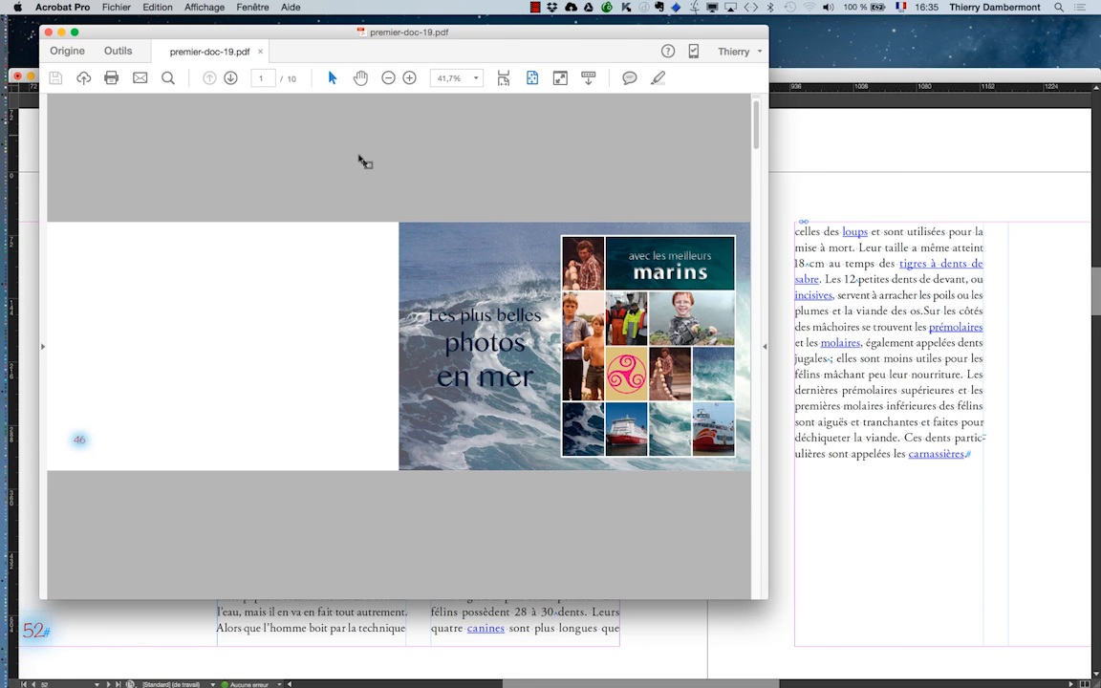
key(super+alt+h)
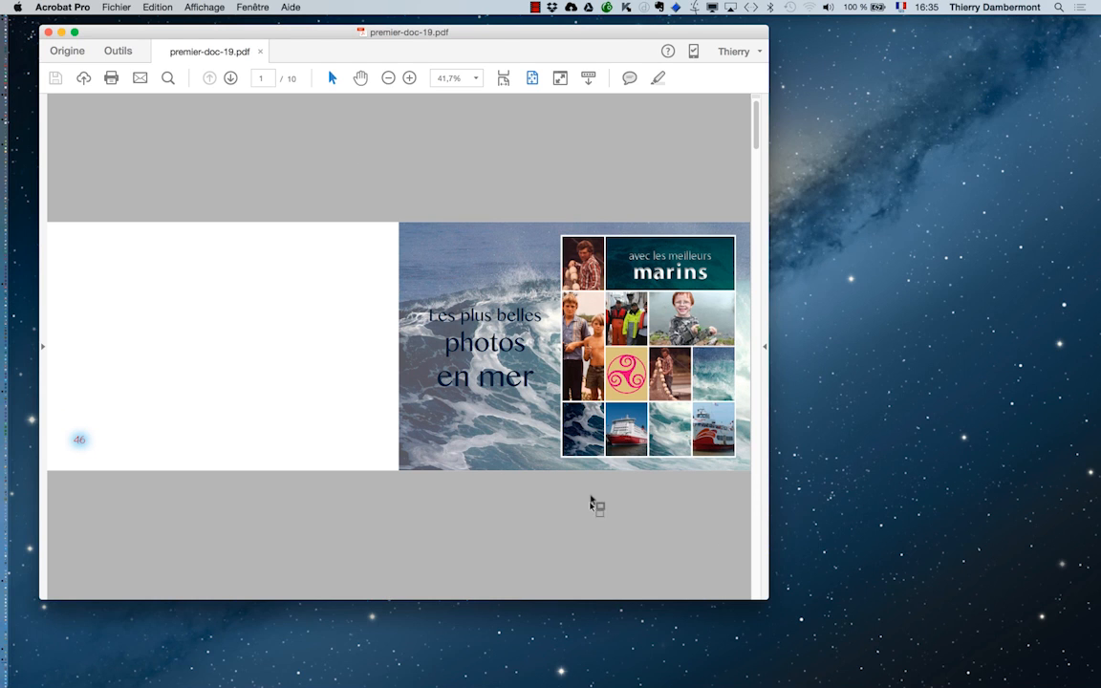
- Locate the "mâchoire" link on the spread with pages 52 and 53 and examine it at 400 %
scroll(596, 505, down, 3)
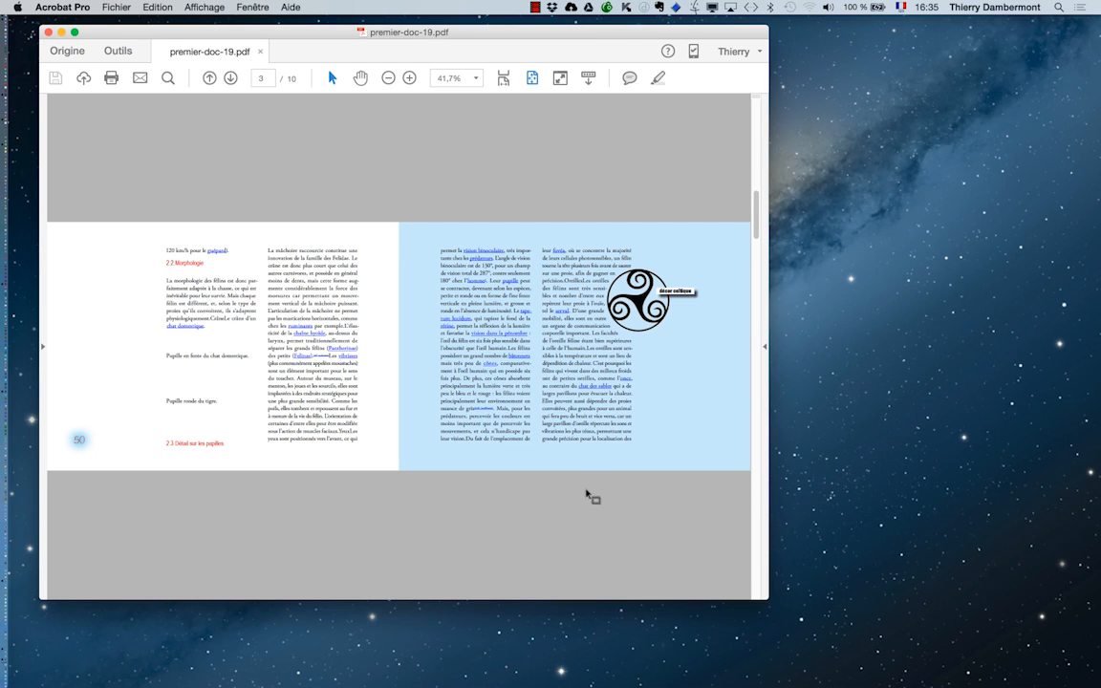
scroll(589, 498, down, 3)
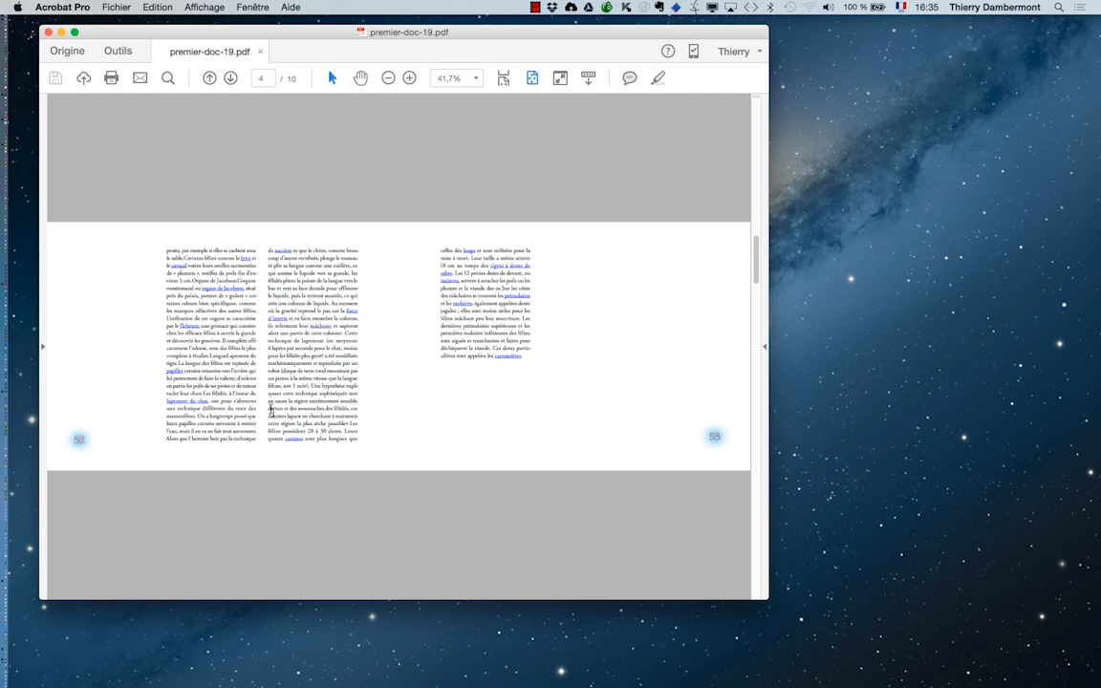
scroll(320, 321, up, 1)
scroll(319, 325, up, 5)
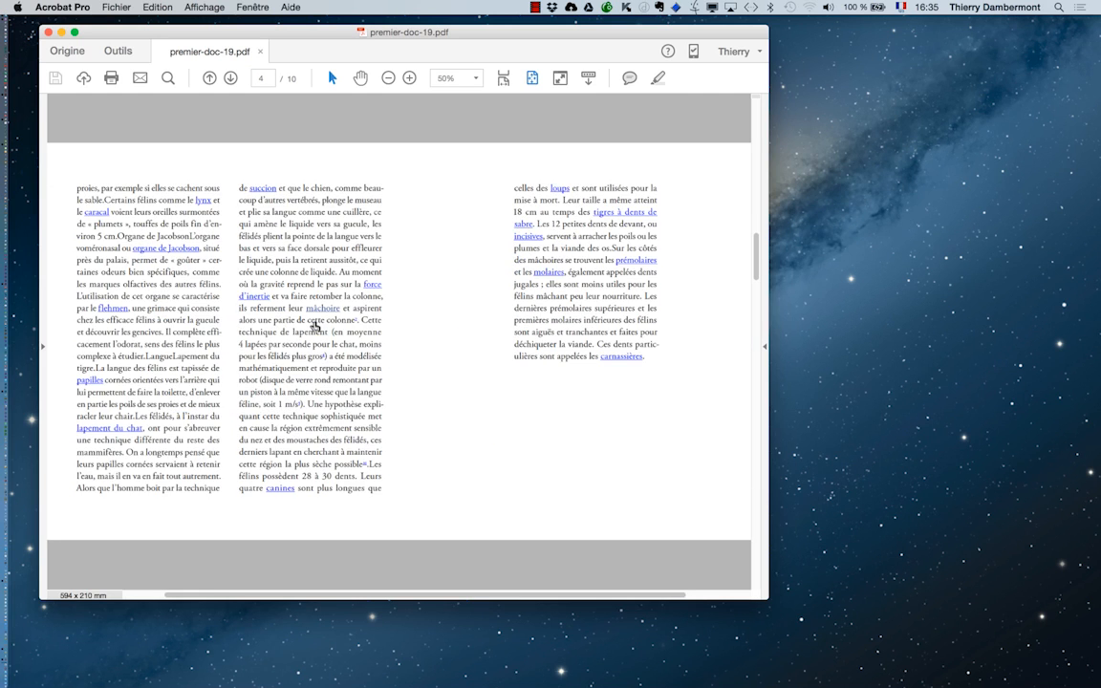
scroll(311, 319, up, 5)
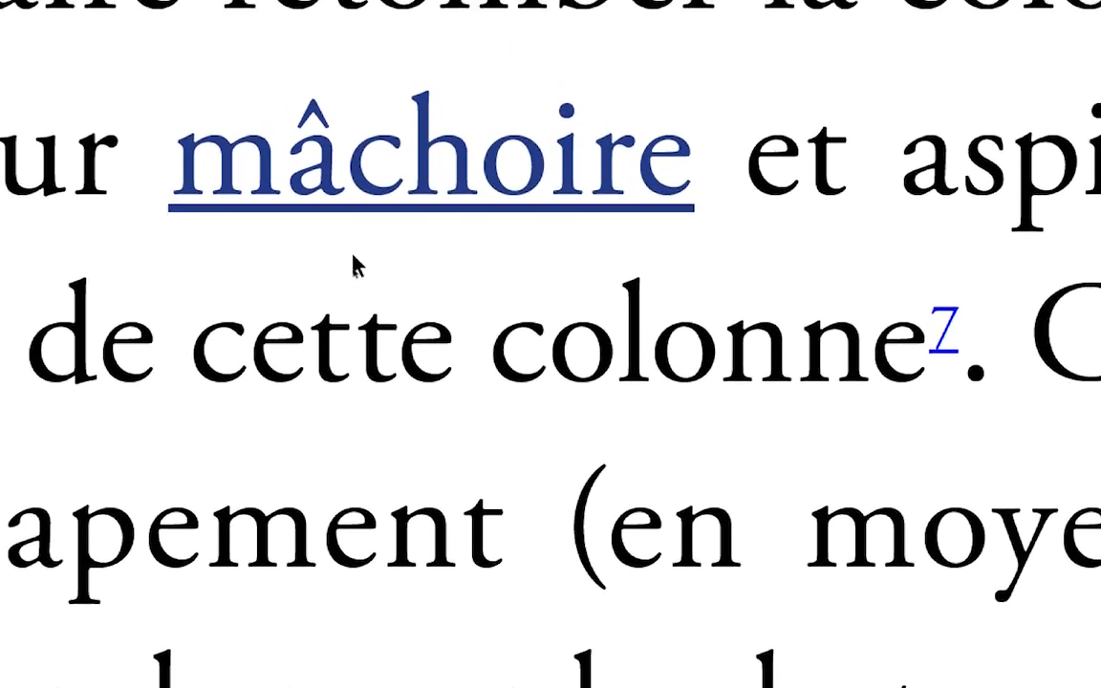
mouse_move(357, 164)
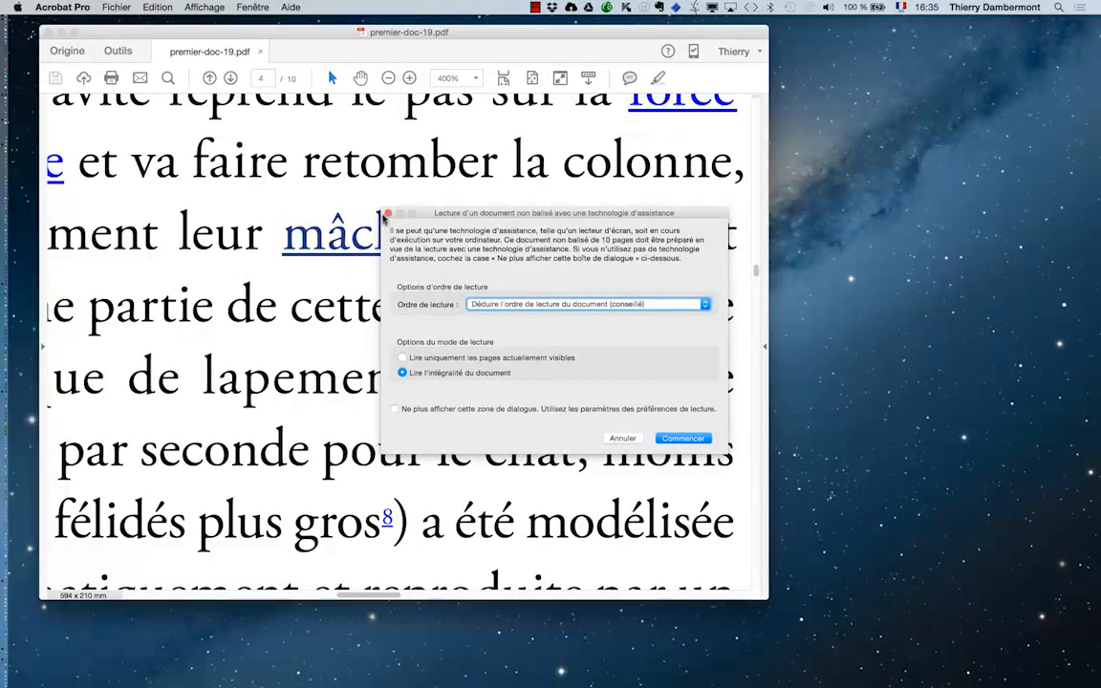
click(387, 213)
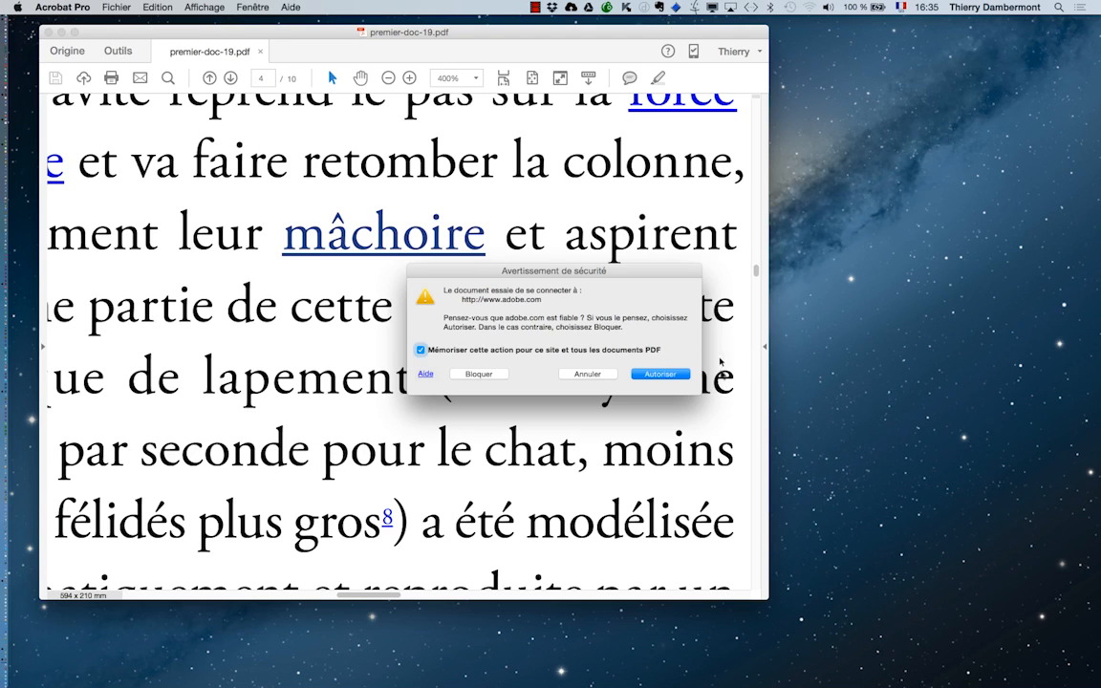
click(660, 373)
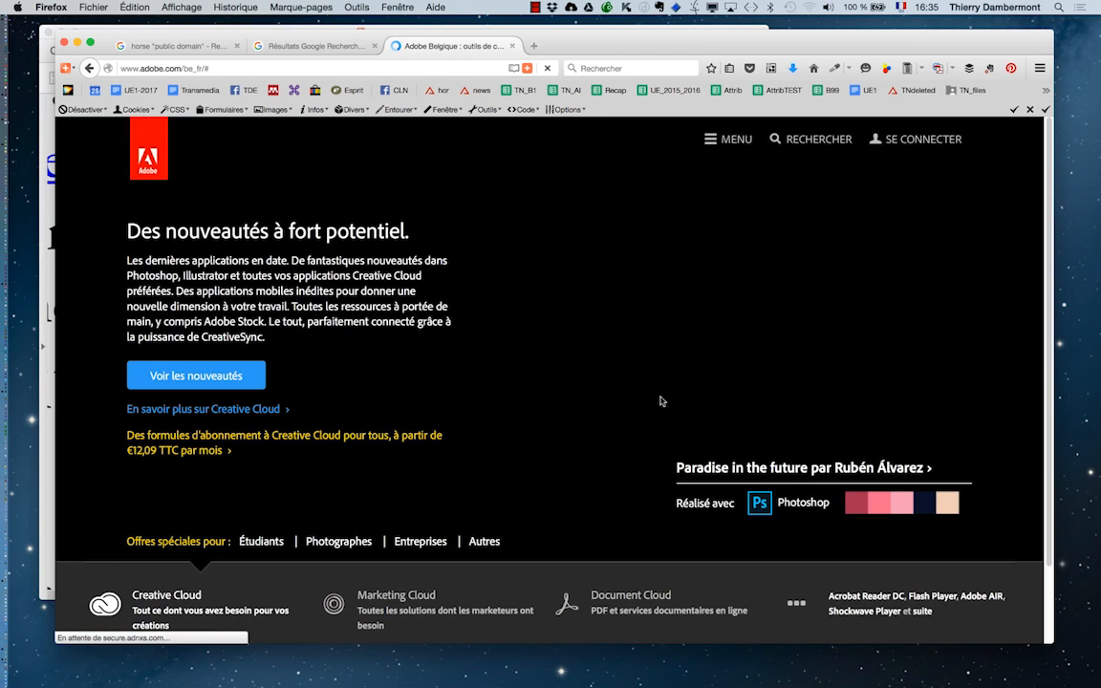
key(super+Tab)
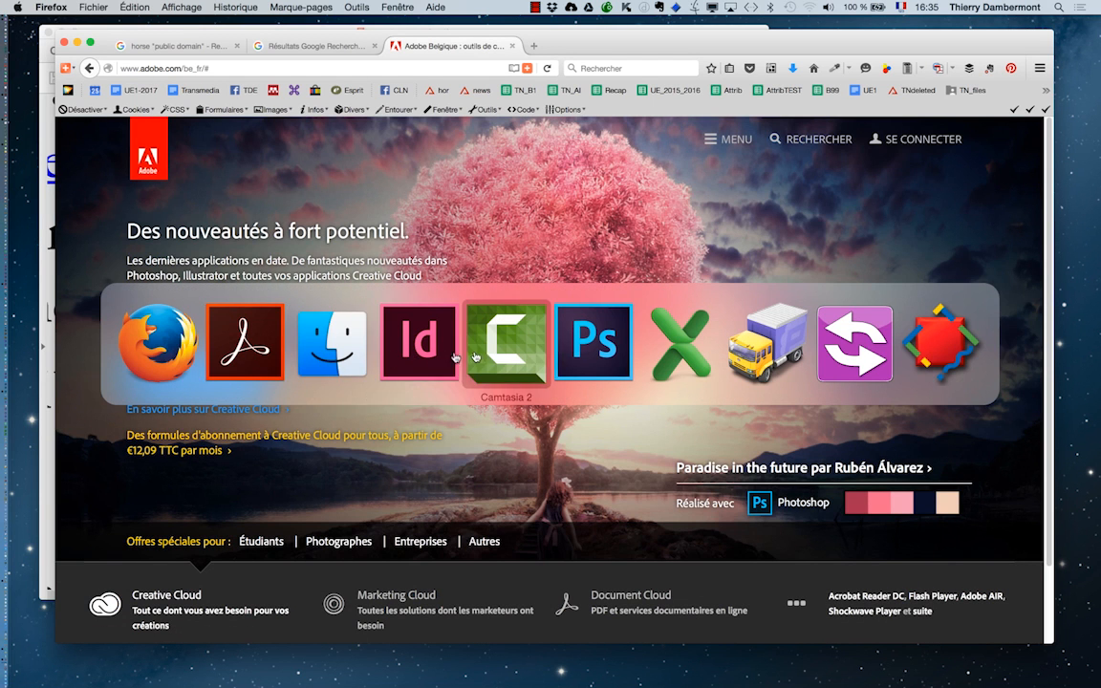
click(424, 359)
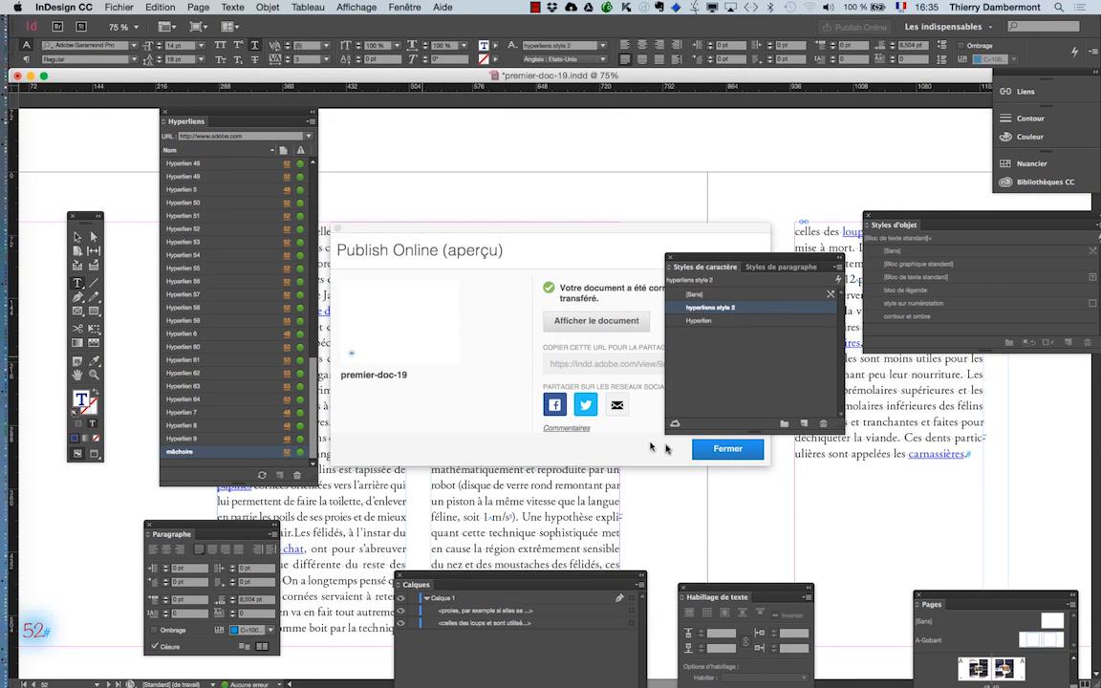
- Display the published premier-doc-19 document in Firefox, hide the other applications and examine its first page
click(675, 448)
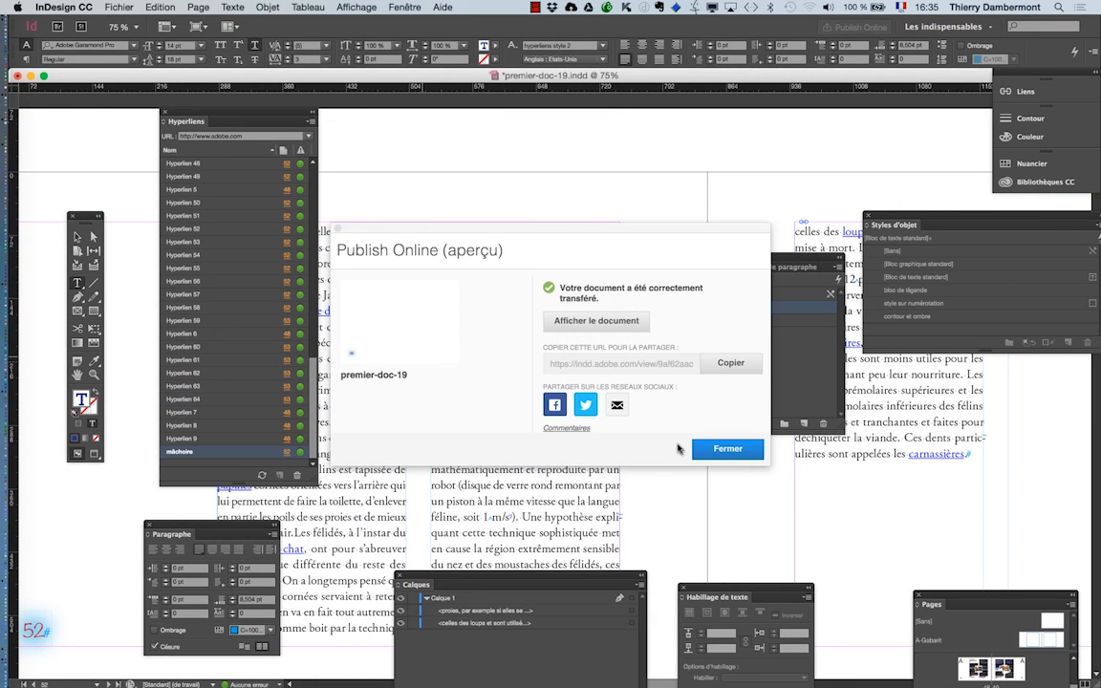
click(608, 322)
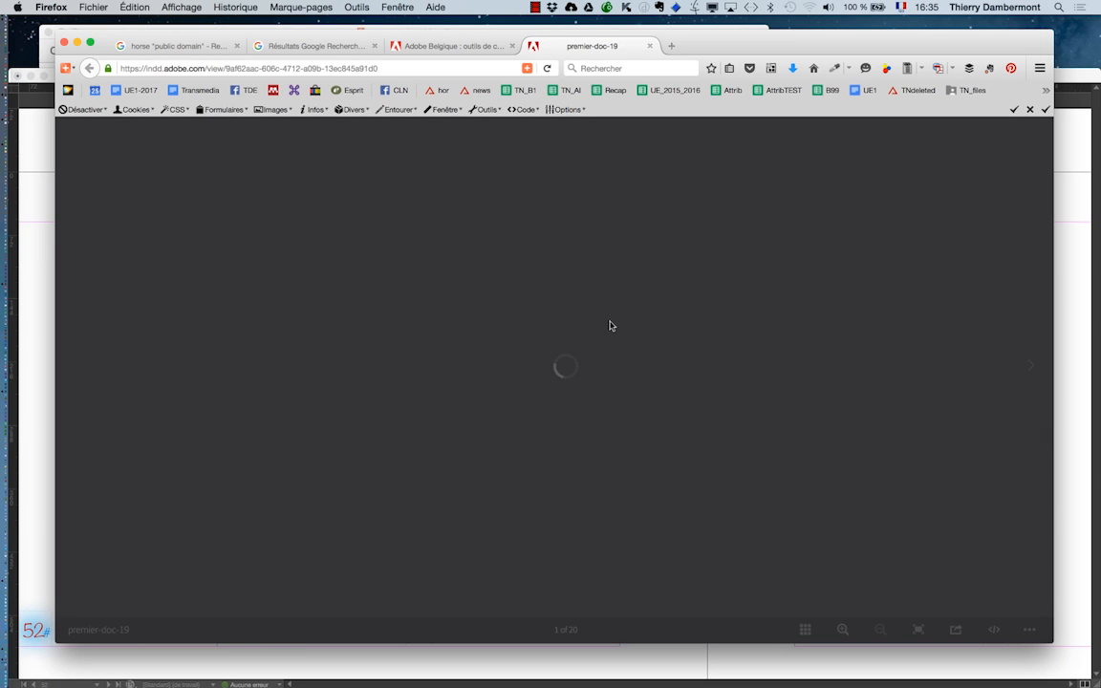
key(super+alt+h)
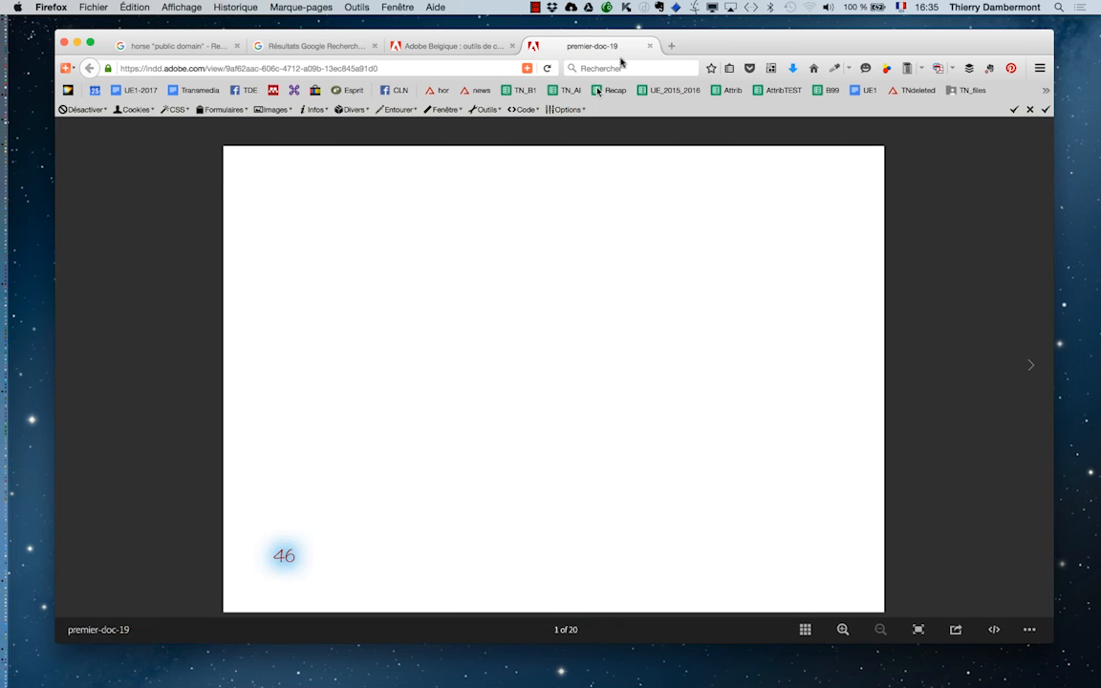
drag(744, 42, 735, 48)
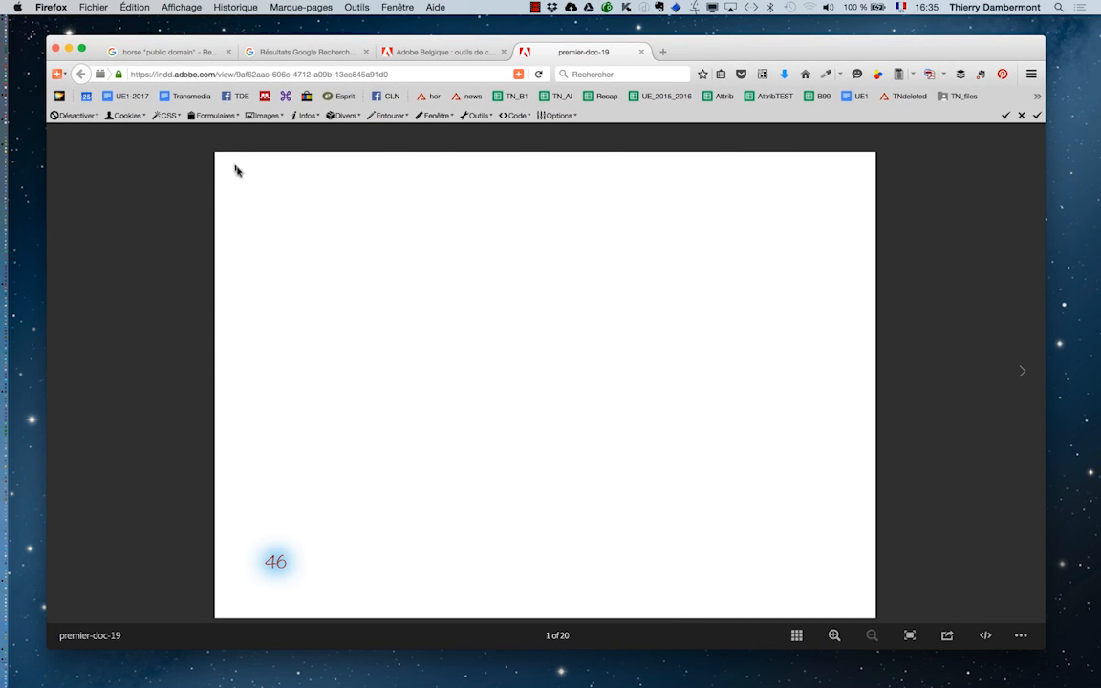
scroll(273, 263, up, 2)
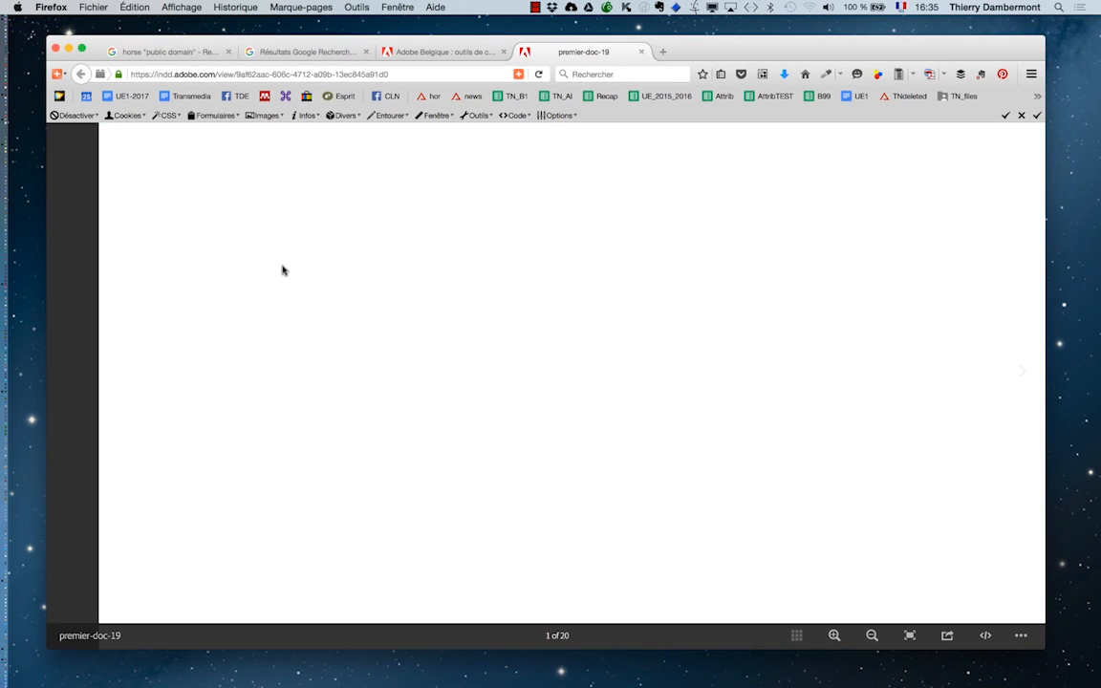
scroll(282, 270, down, 2)
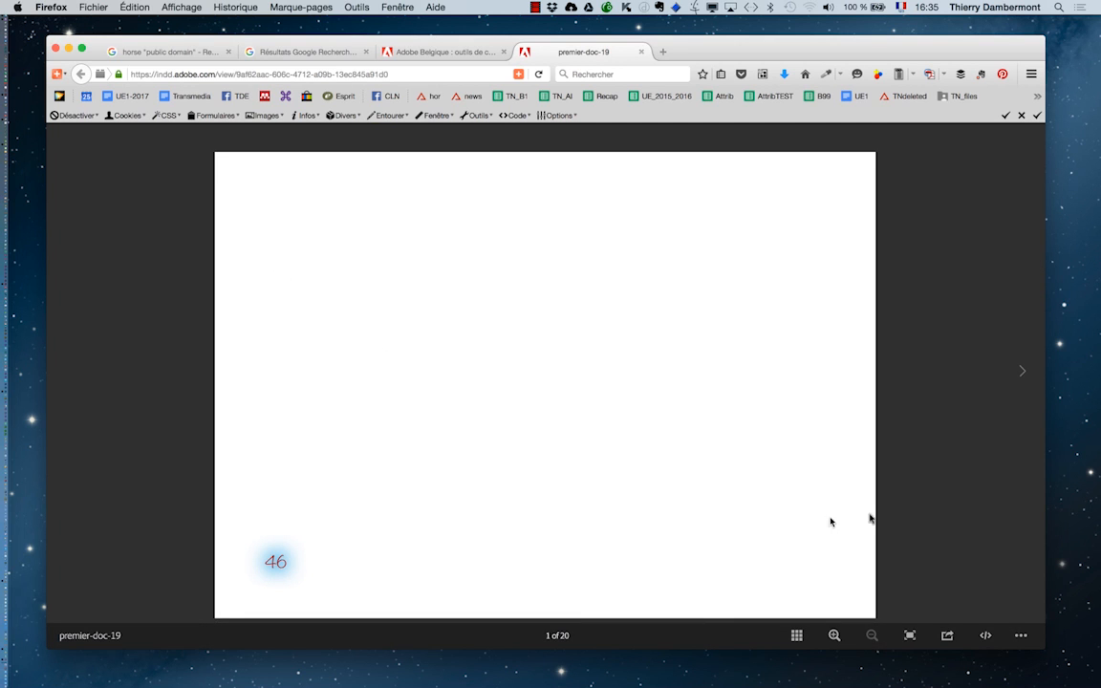
- Page forward through the published document up to page 13 of 20, examining the layout, images and links
click(1021, 373)
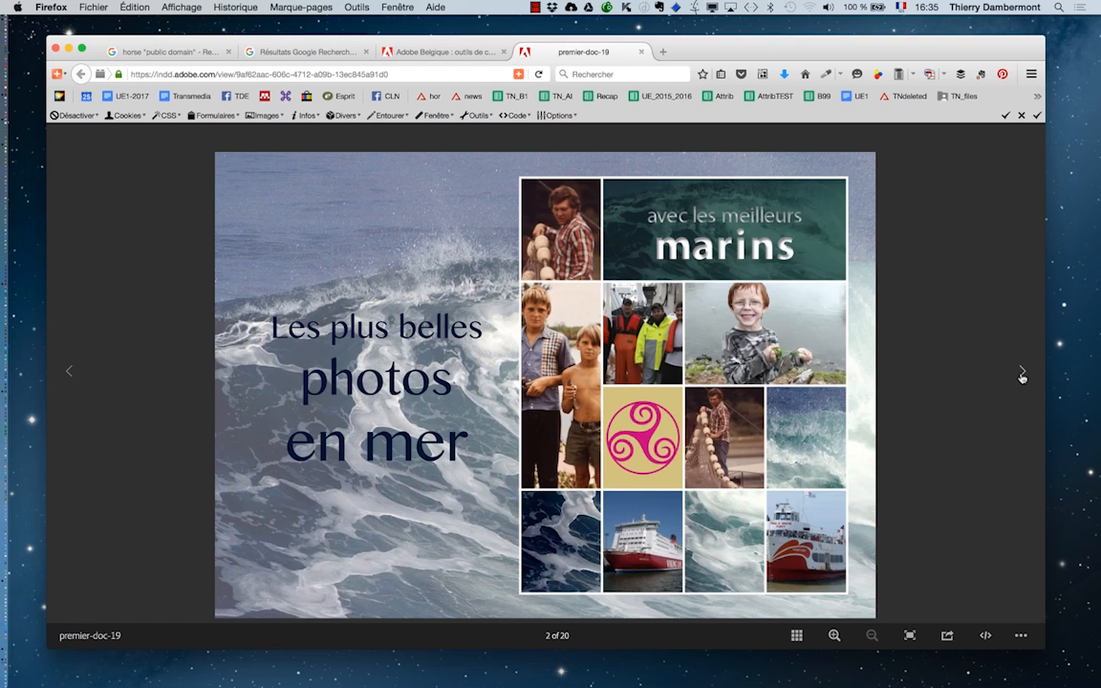
click(1021, 373)
click(1022, 372)
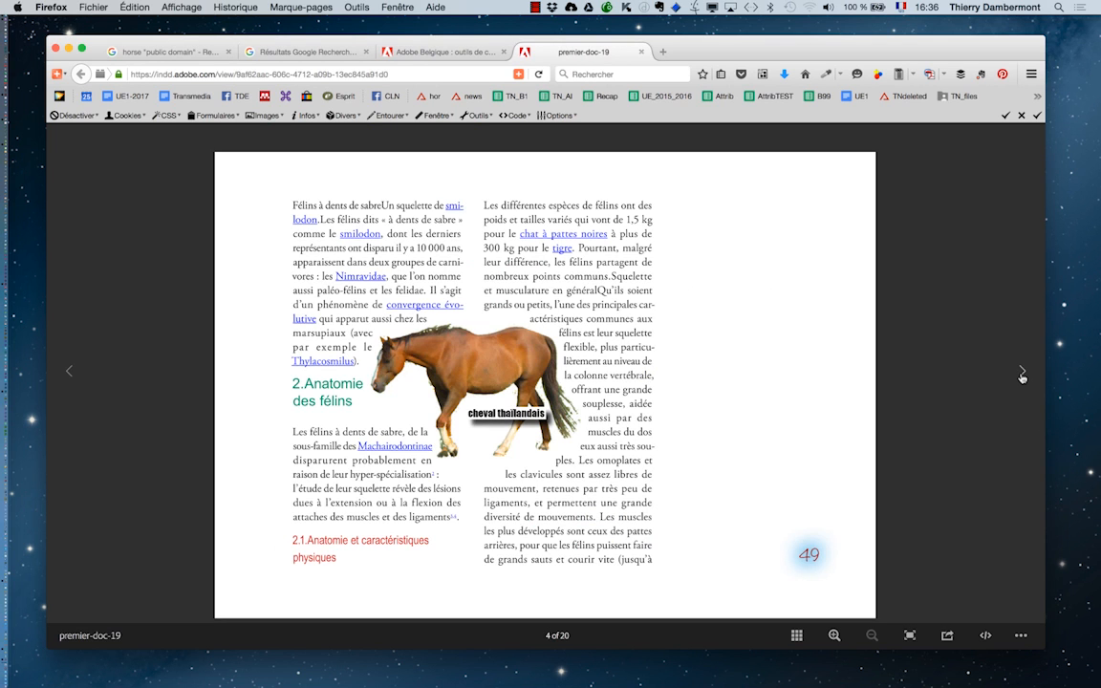
click(1022, 374)
click(1022, 373)
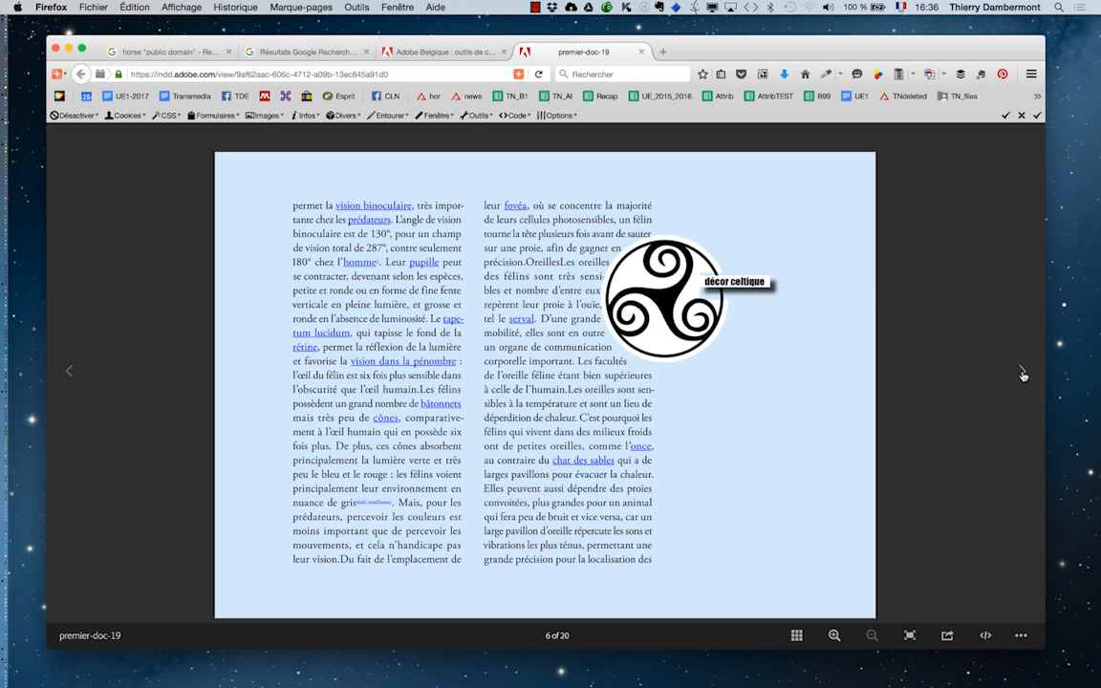
click(1022, 372)
click(1022, 373)
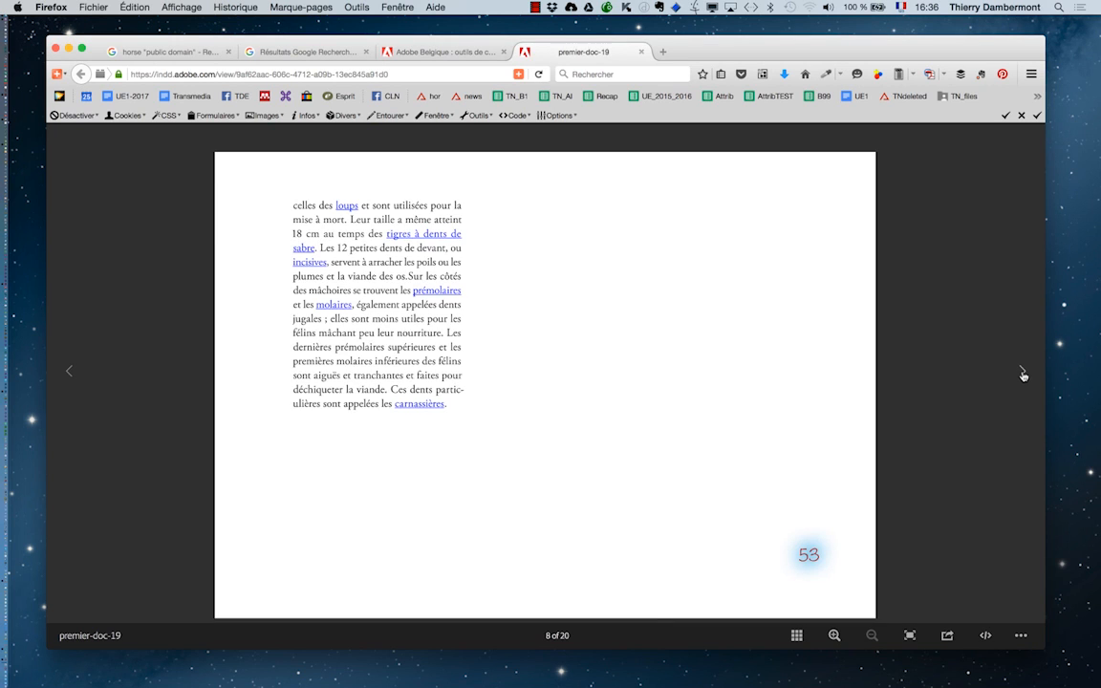
click(1022, 373)
click(1022, 373)
click(1022, 373)
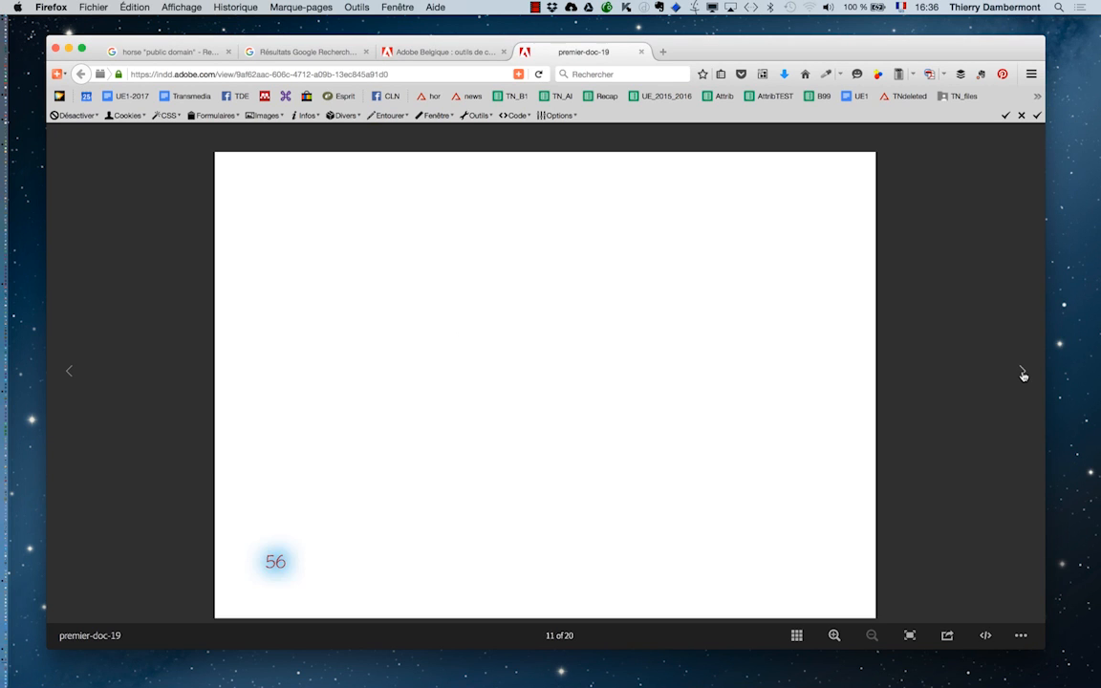
click(1022, 373)
click(1022, 373)
- Make the browser window taller and continue paging forward through the blank pages near the document's end
drag(1039, 646, 1039, 671)
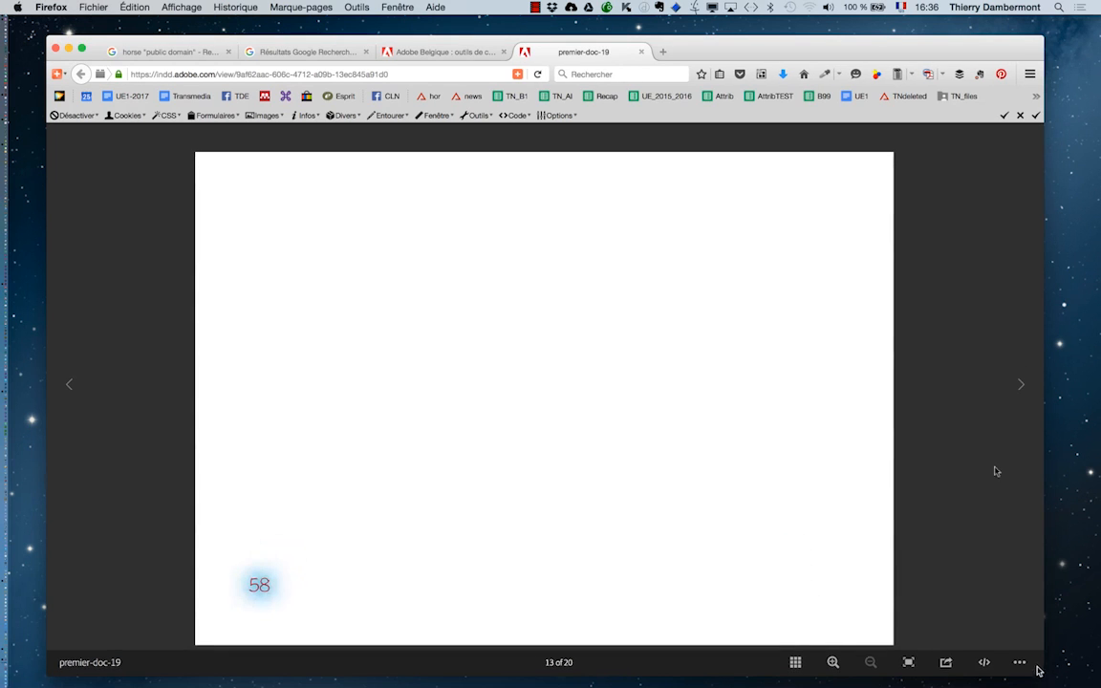
click(1019, 387)
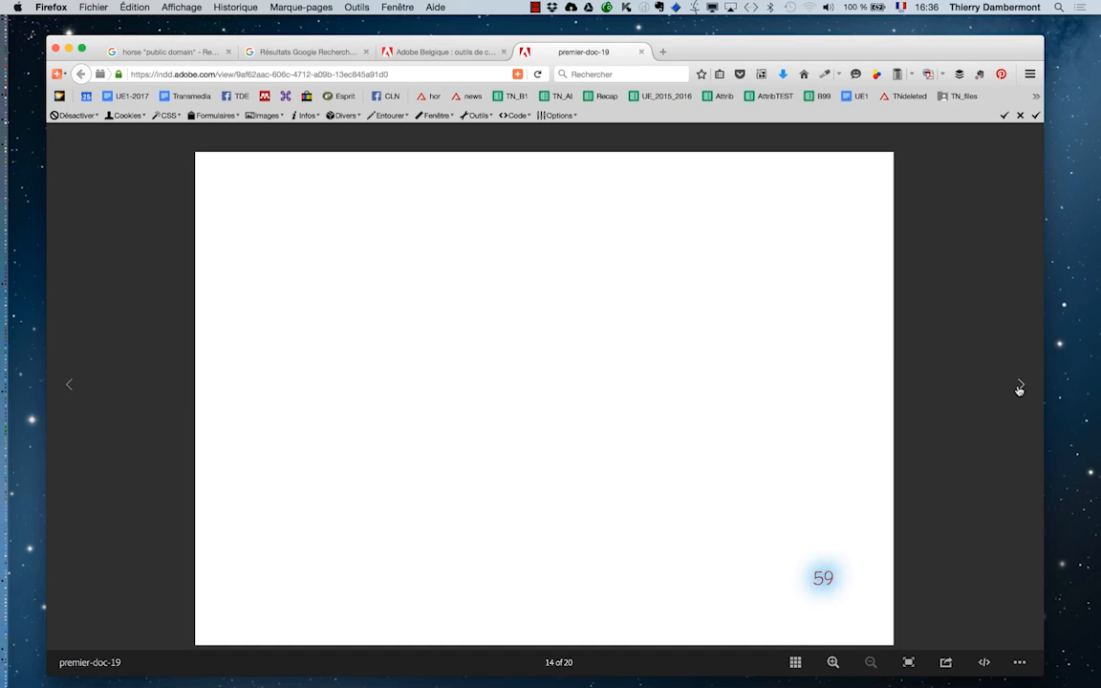
click(1019, 387)
click(1019, 387)
click(1019, 387)
click(1018, 387)
- Page back through the published document to its first page and return to page 2, "Les plus belles photos en mer"
click(69, 387)
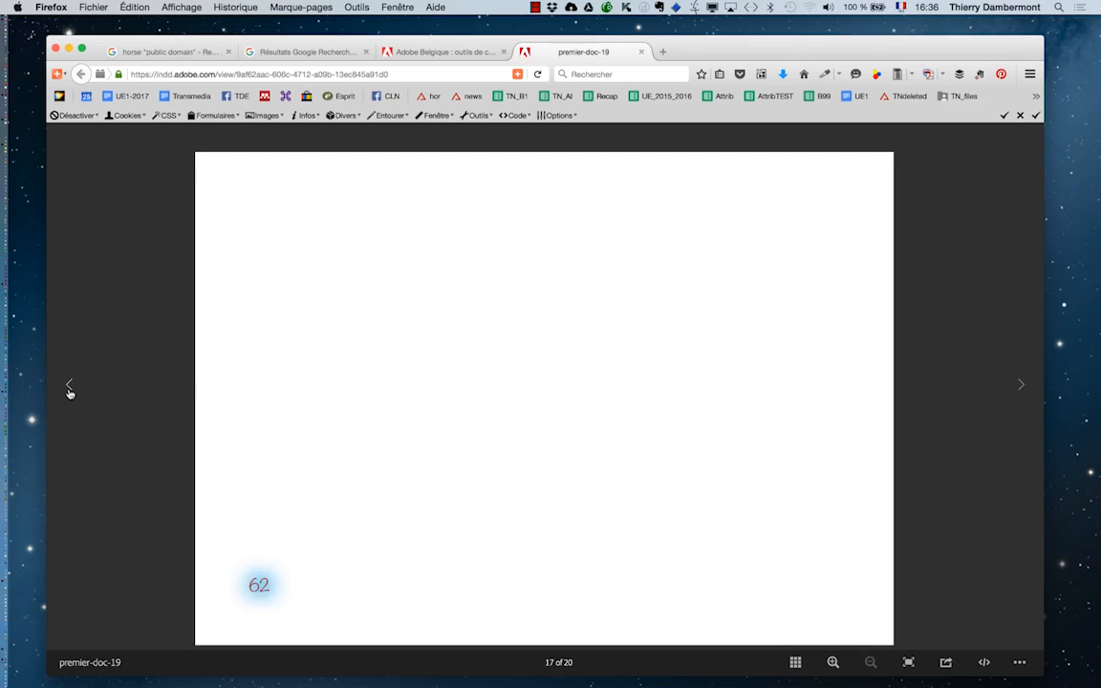
click(69, 387)
click(69, 387)
click(69, 387)
click(69, 387)
click(69, 387)
click(69, 387)
click(69, 387)
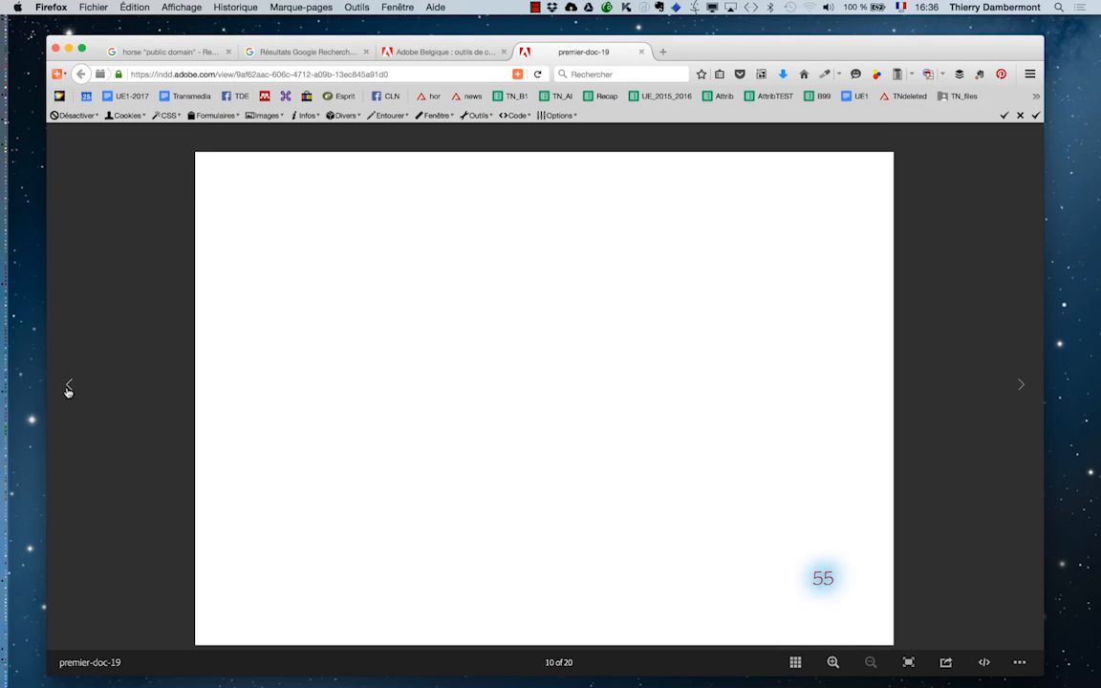
click(69, 387)
click(68, 387)
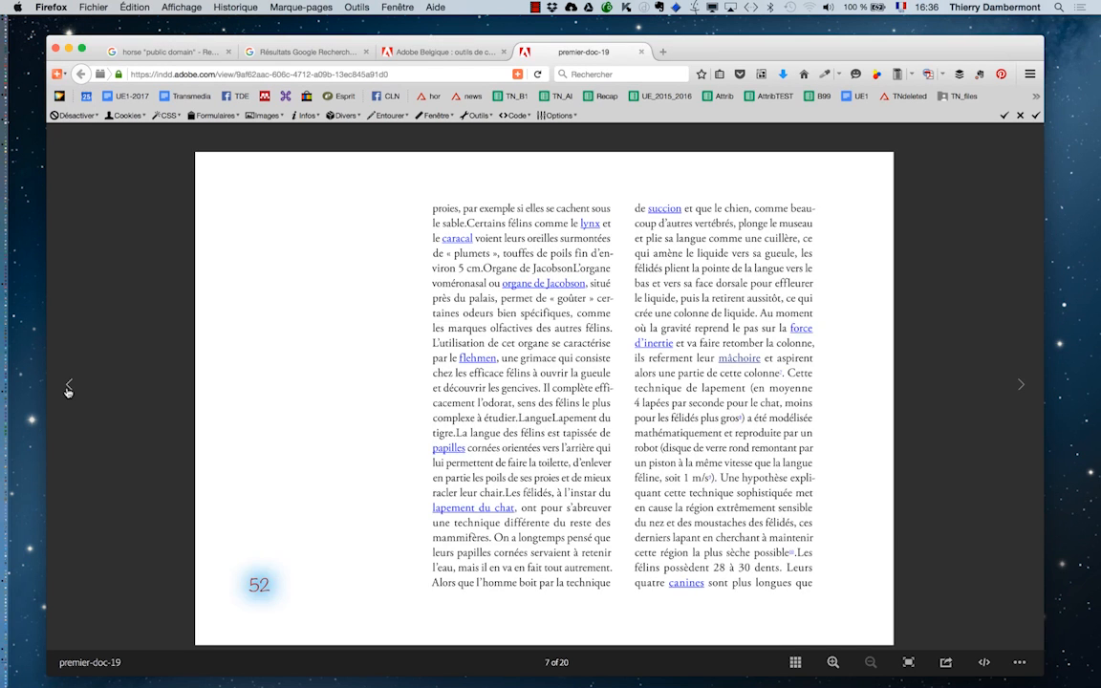
click(69, 387)
click(69, 387)
click(69, 387)
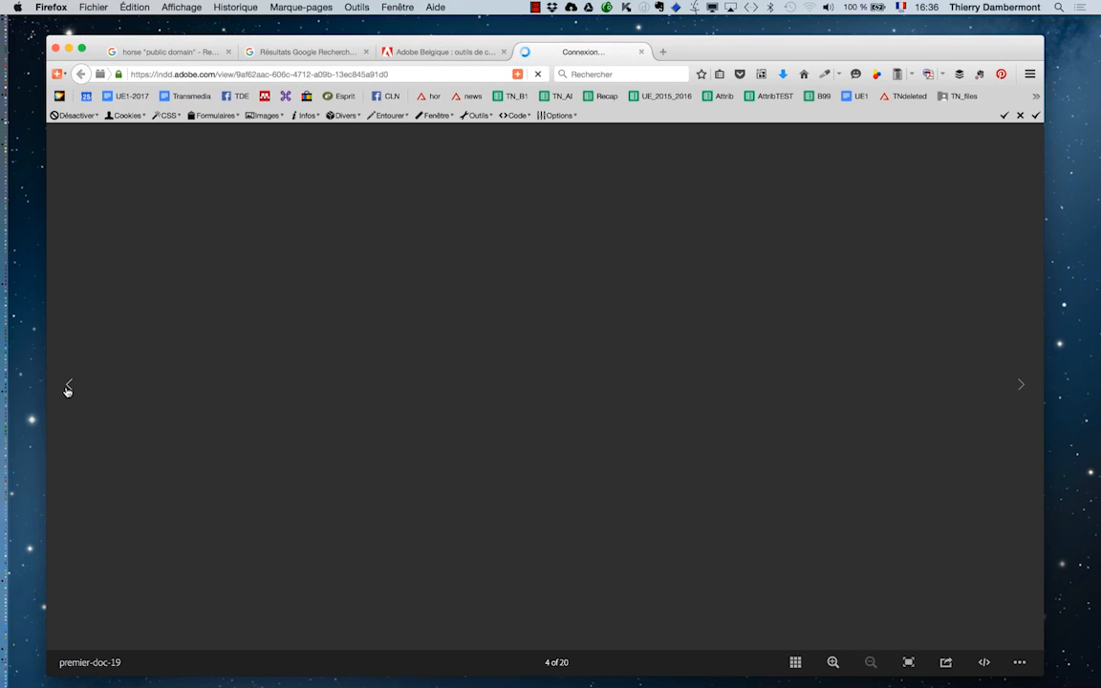
click(68, 387)
click(69, 387)
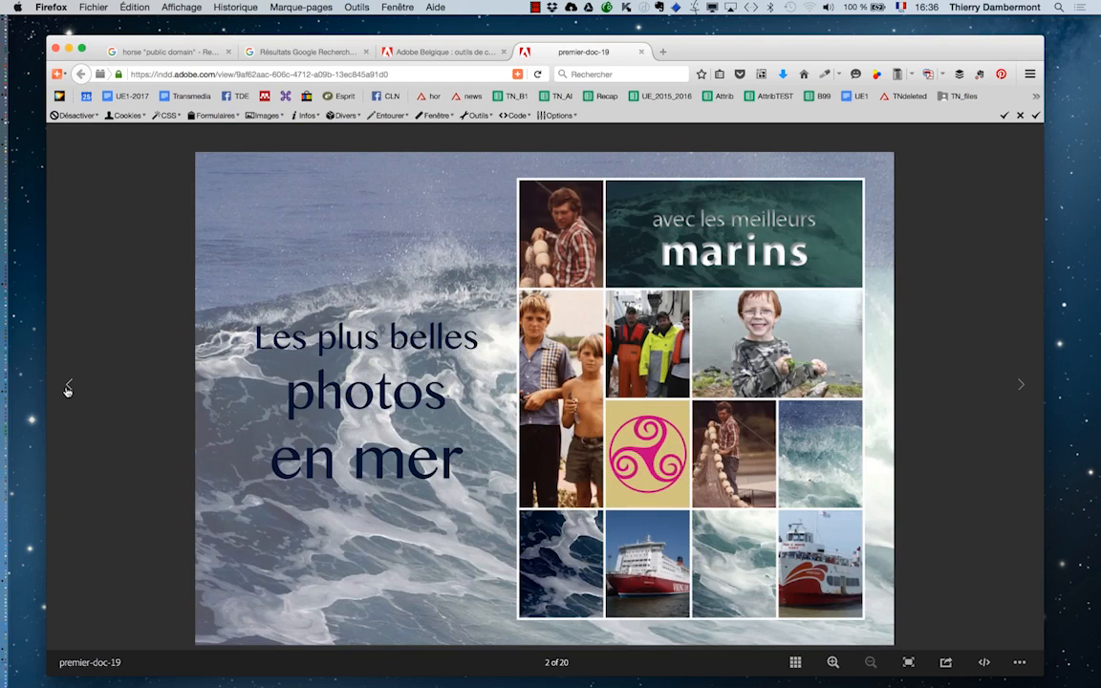
click(69, 387)
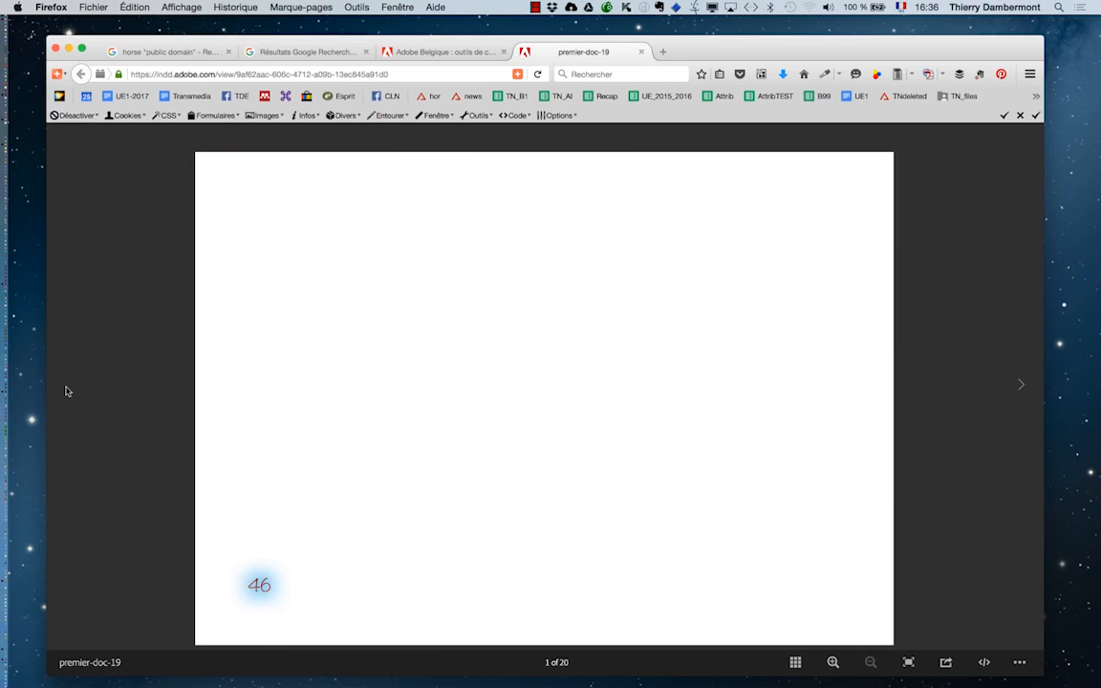
click(1023, 389)
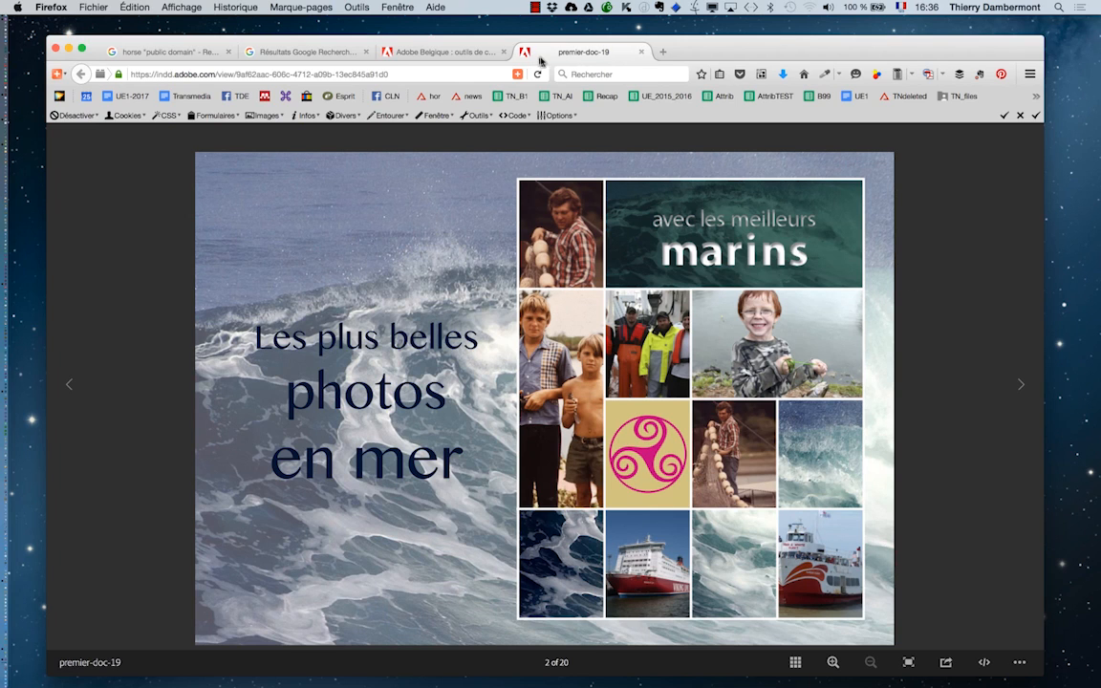
- Switch to Acrobat, hide the other applications and examine the links around "mâchoire" in premier-doc-19.pdf at 125 %
key(super+Tab)
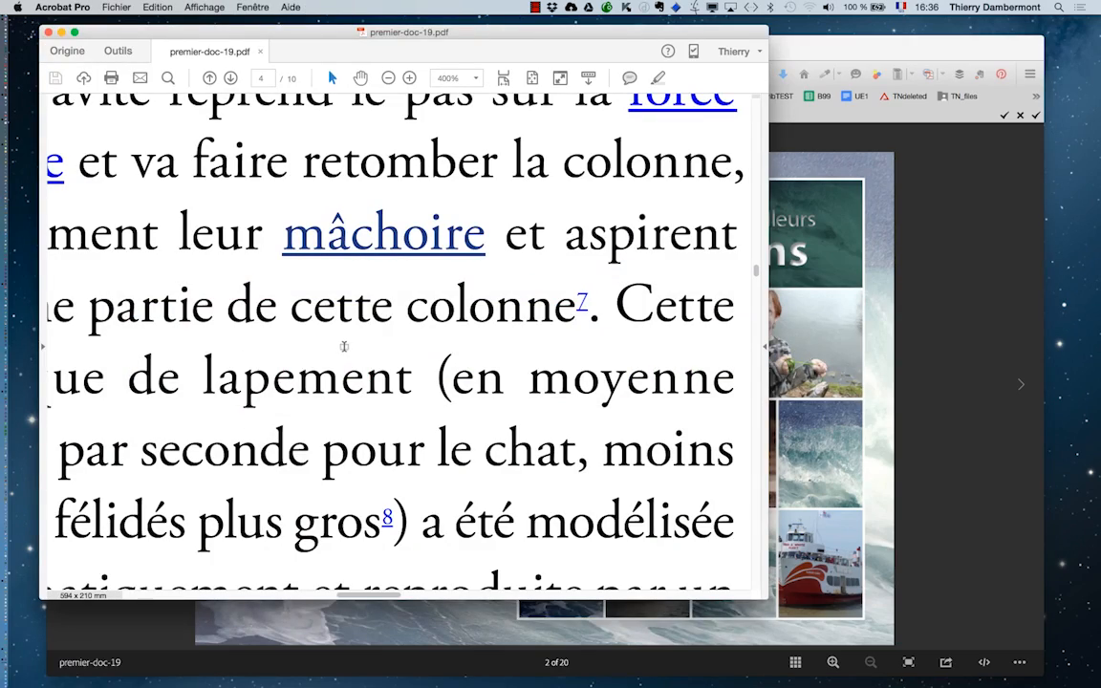
key(alt+super+h)
scroll(368, 371, down, 2)
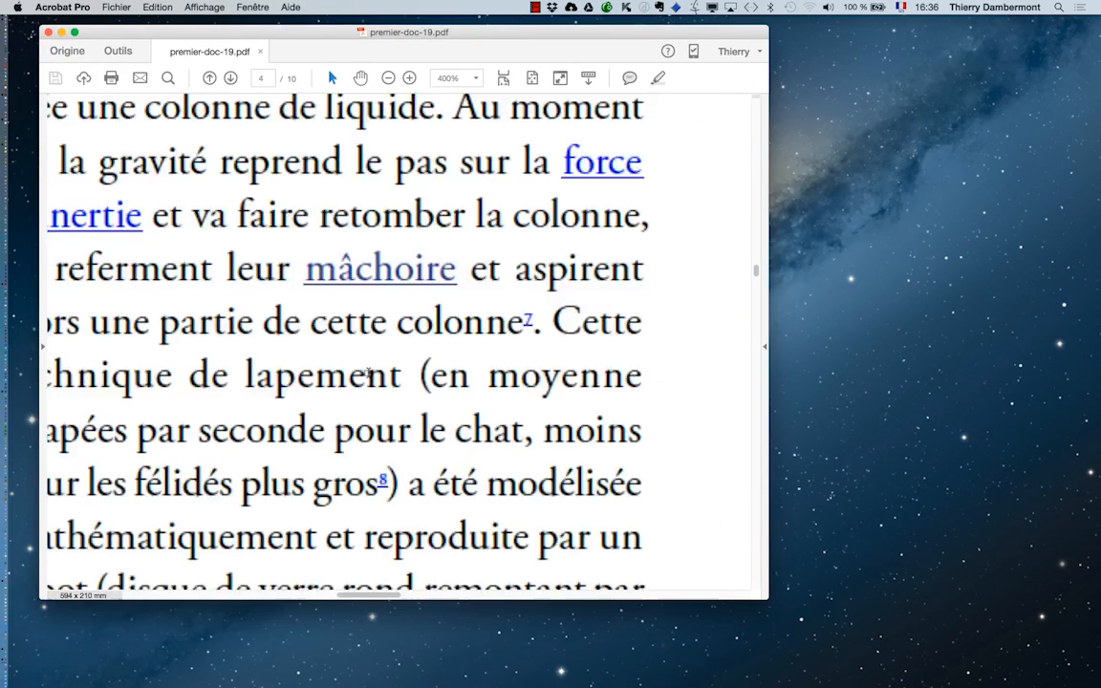
scroll(371, 385, down, 3)
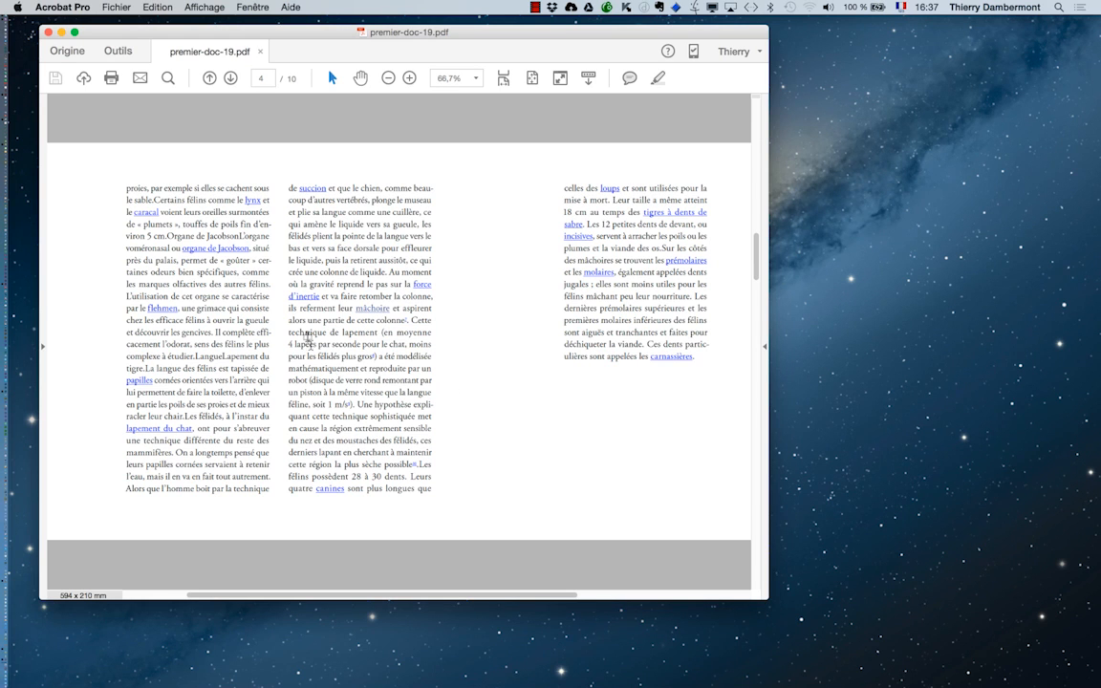
scroll(236, 299, up, 1)
scroll(236, 299, up, 3)
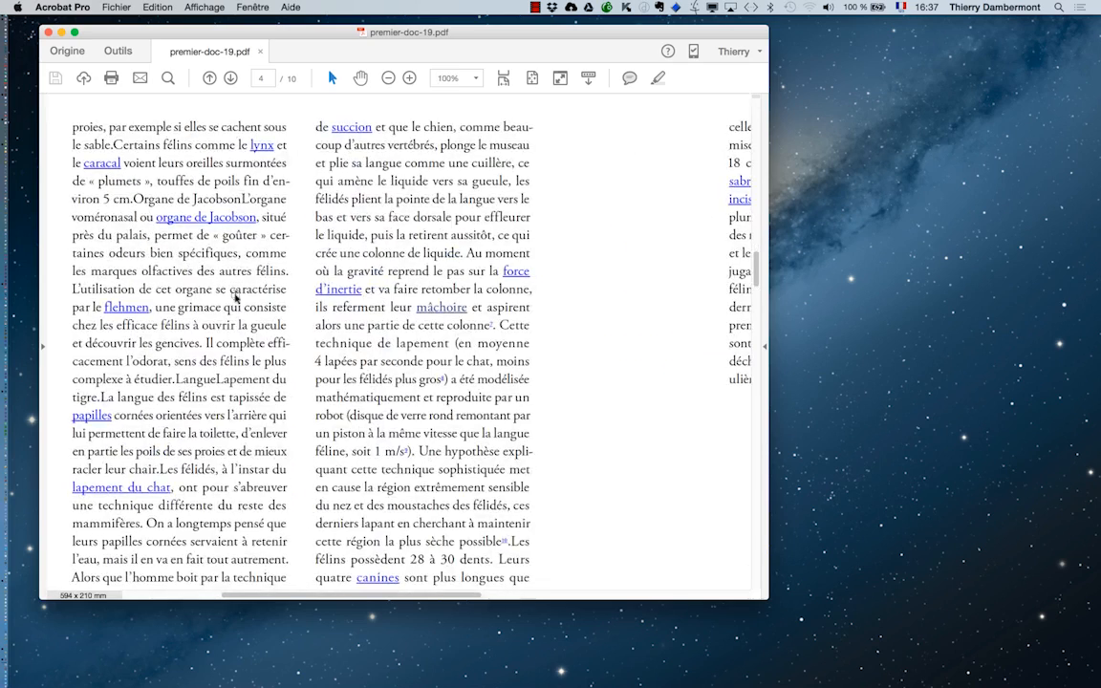
scroll(235, 298, up, 1)
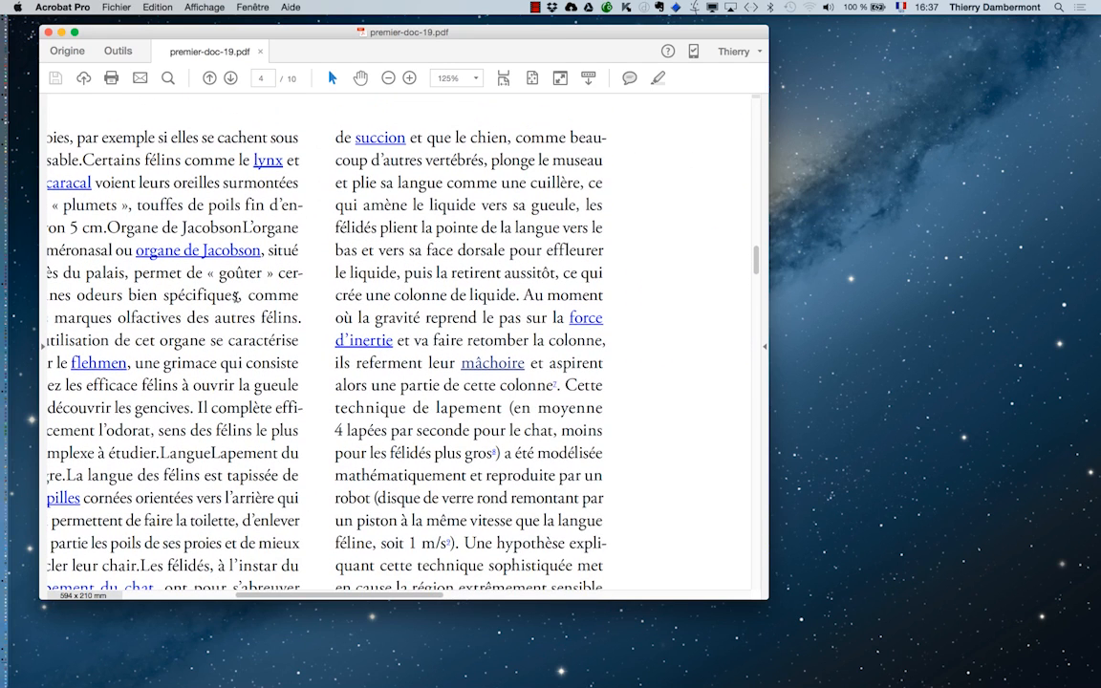